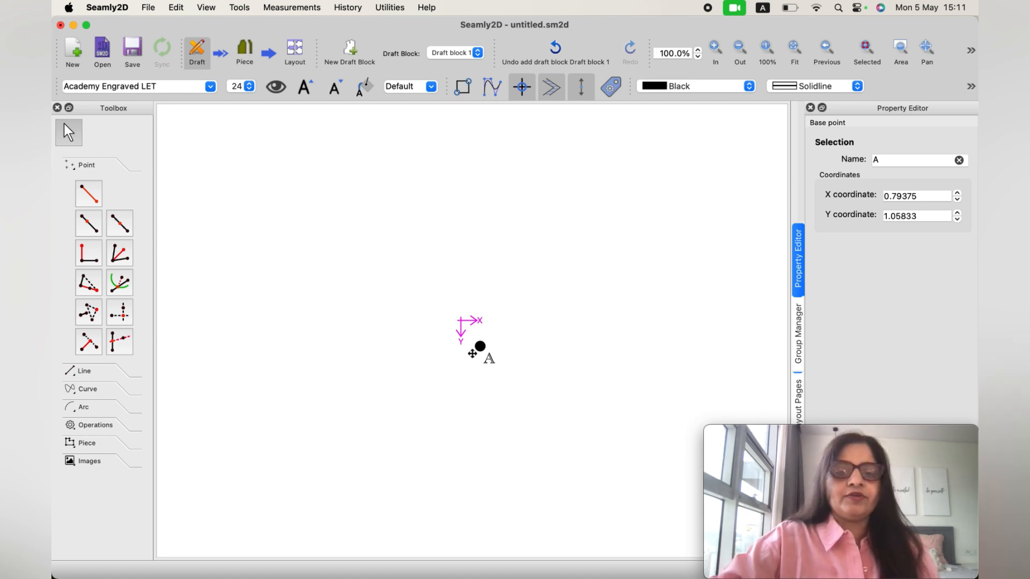
Step: Create a Length and Angle point from base point A, 17.5 cm long at 270°
{"action": "left_click", "coordinate": [88, 194]}
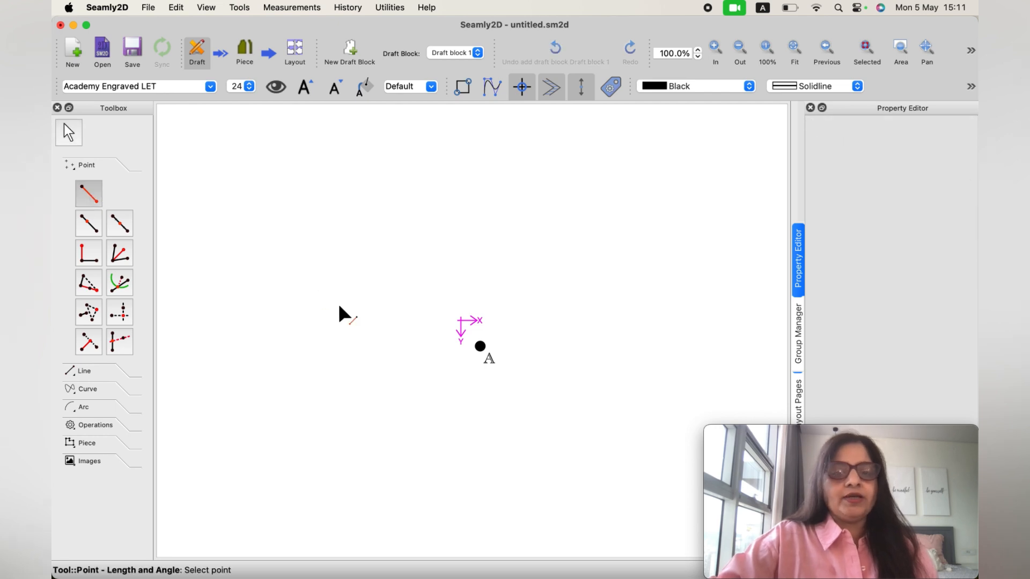
{"action": "left_click", "coordinate": [479, 347]}
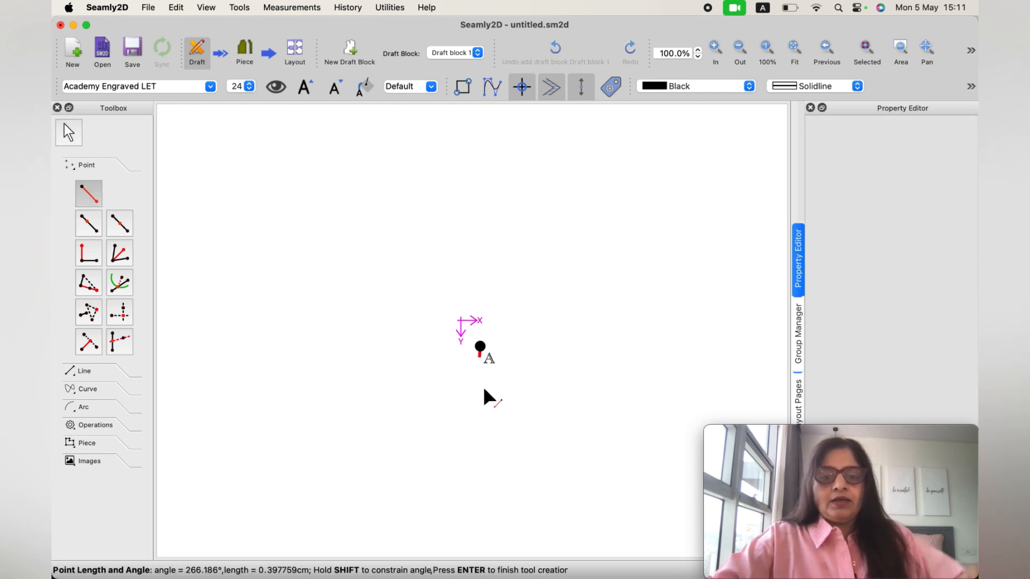
{"action": "left_click", "coordinate": [488, 490]}
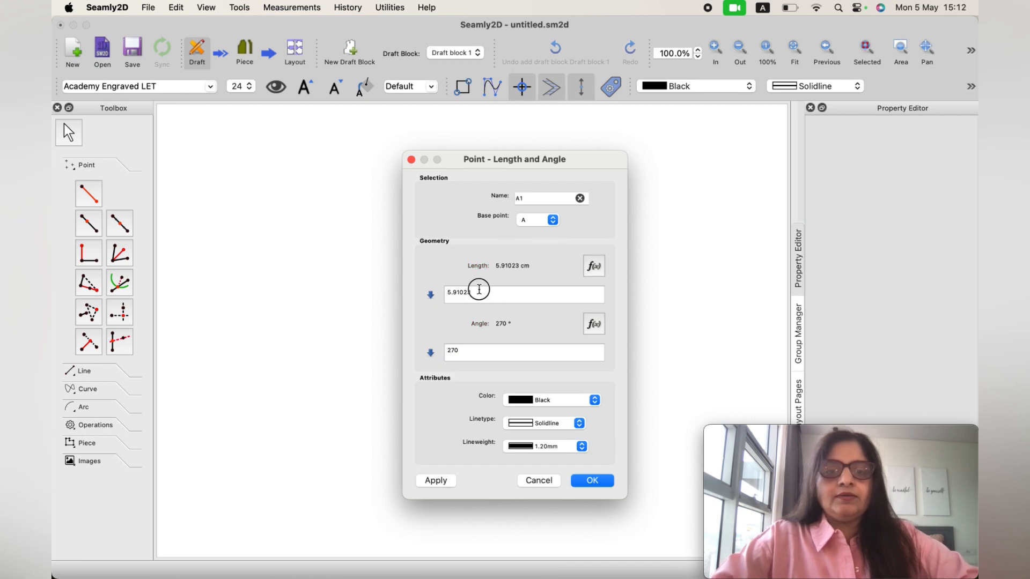
{"action": "left_click_drag", "start_coordinate": [478, 289], "coordinate": [396, 288]}
{"action": "type", "text": "17"}
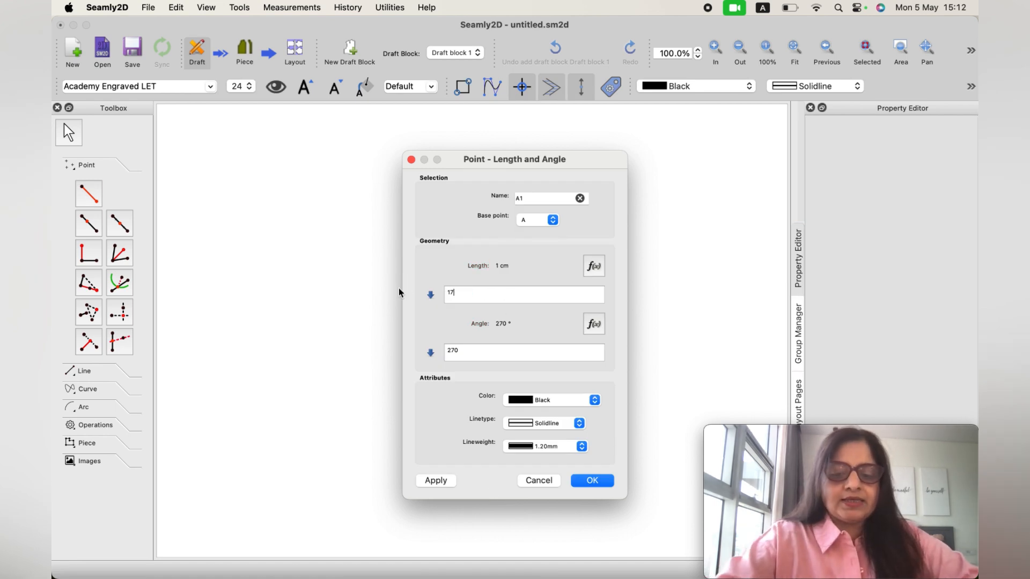
{"action": "type", "text": ".5"}
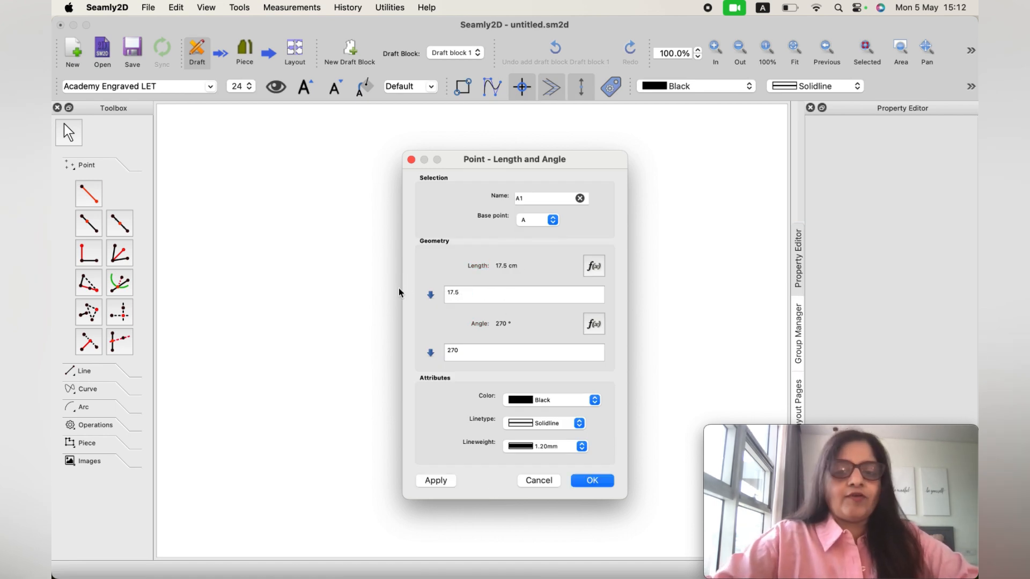
{"action": "left_click", "coordinate": [587, 481]}
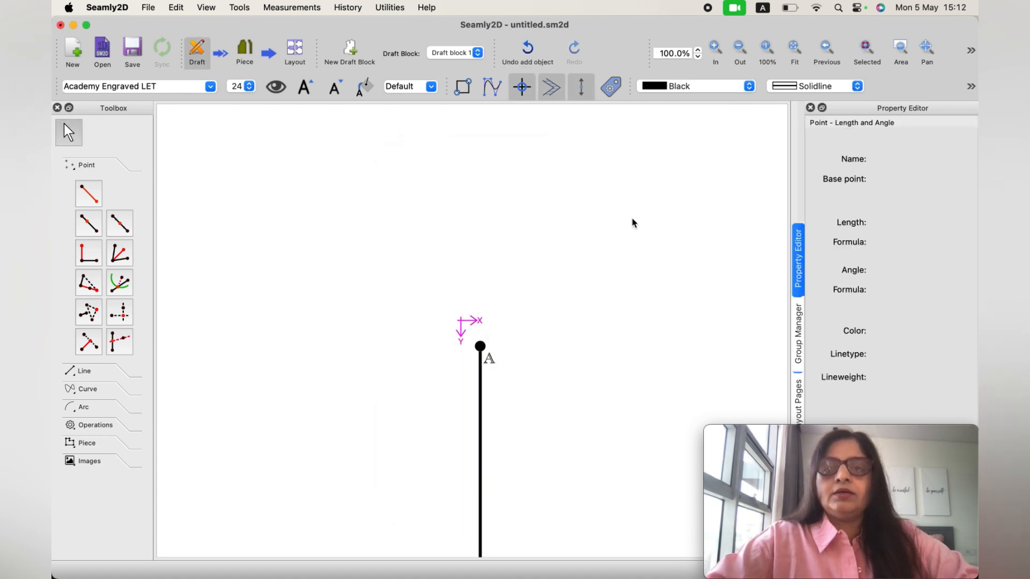
Step: Rename the endpoint of the vertical line below A as B
{"action": "left_click", "coordinate": [738, 46]}
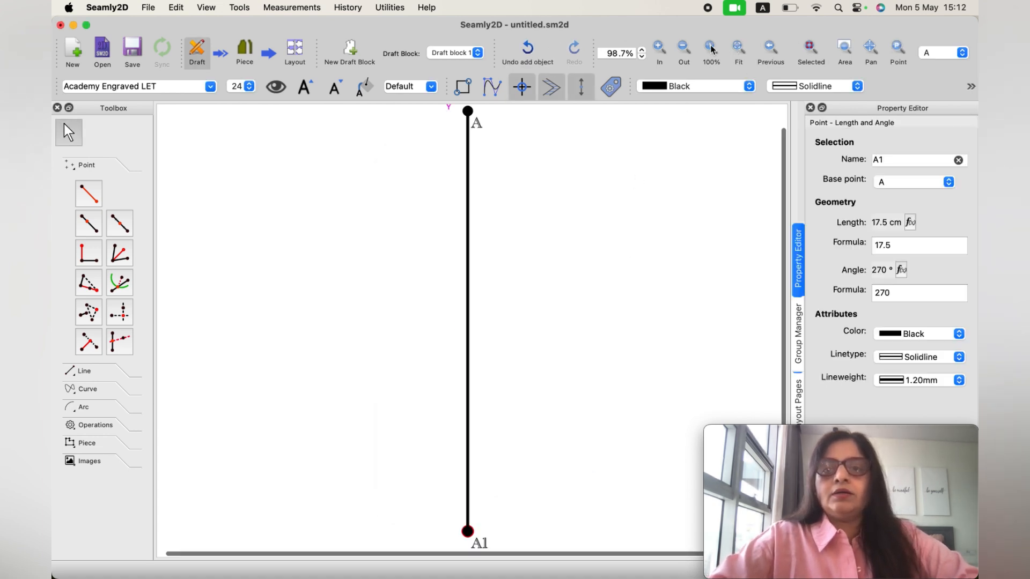
{"action": "left_click", "coordinate": [683, 47]}
{"action": "left_click", "coordinate": [682, 48]}
{"action": "left_click", "coordinate": [683, 48]}
{"action": "left_click", "coordinate": [683, 49]}
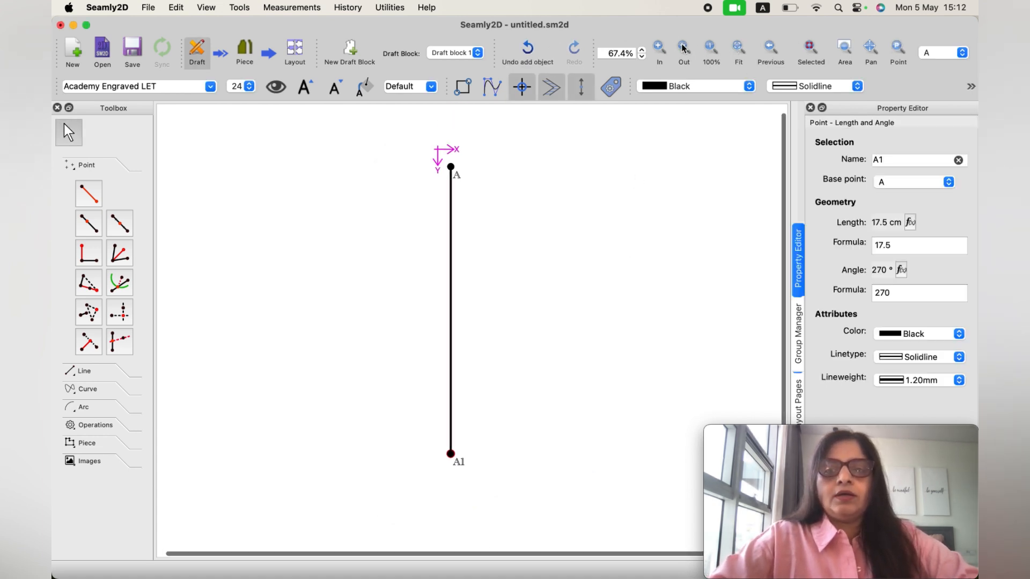
{"action": "left_click_drag", "start_coordinate": [887, 160], "coordinate": [870, 162]}
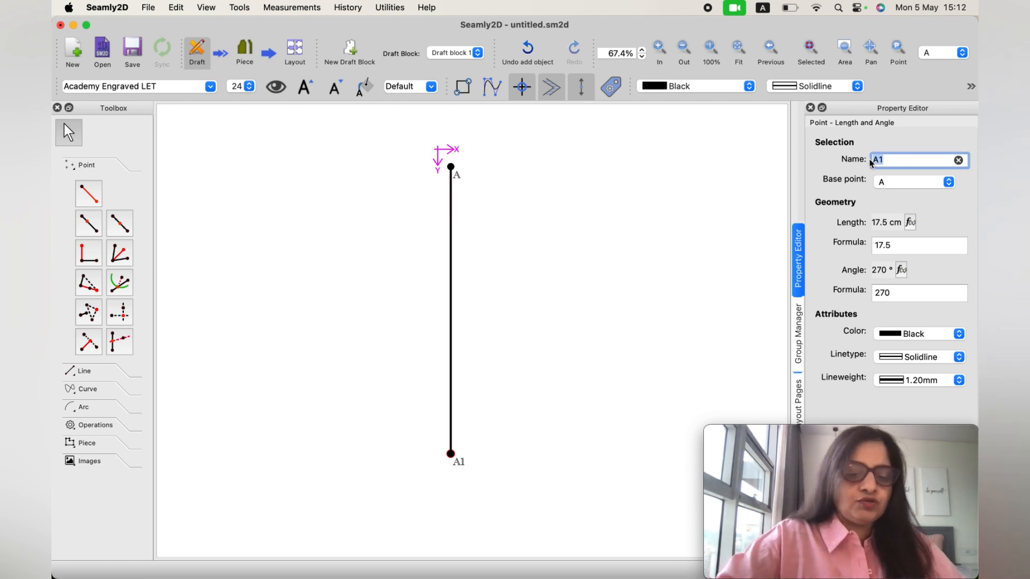
{"action": "type", "text": "b"}
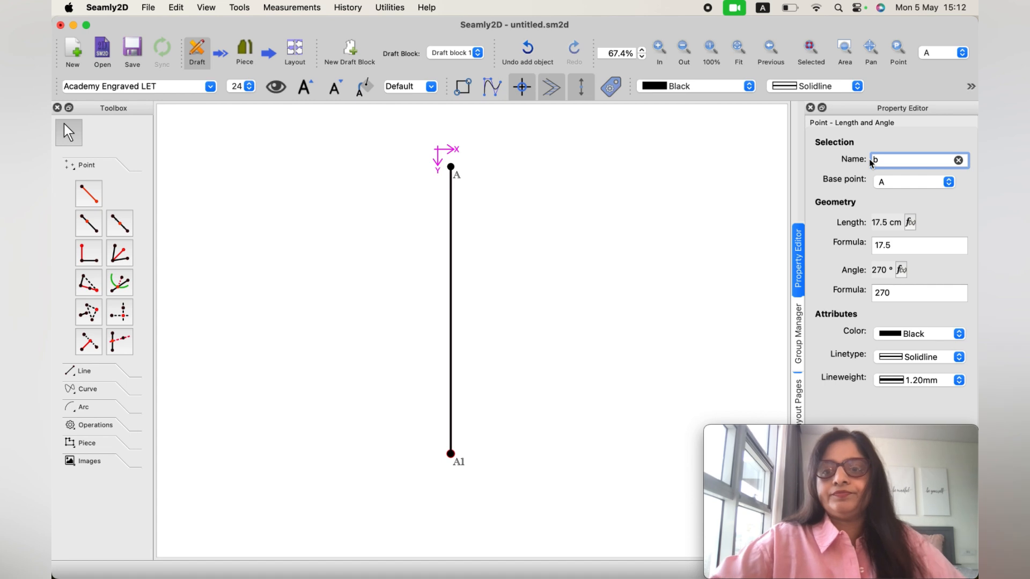
{"action": "key", "text": "BackSpace"}
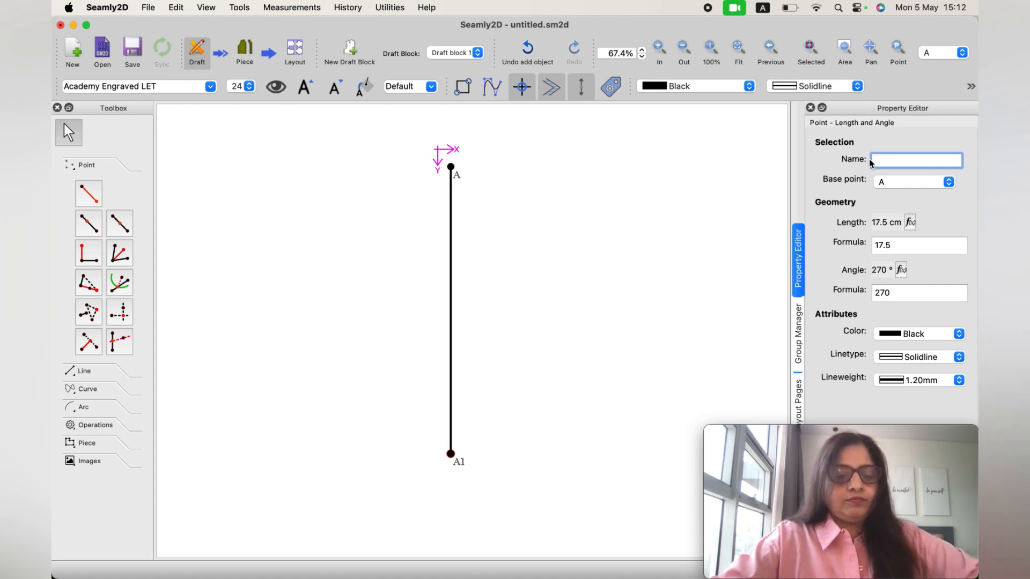
{"action": "type", "text": "B"}
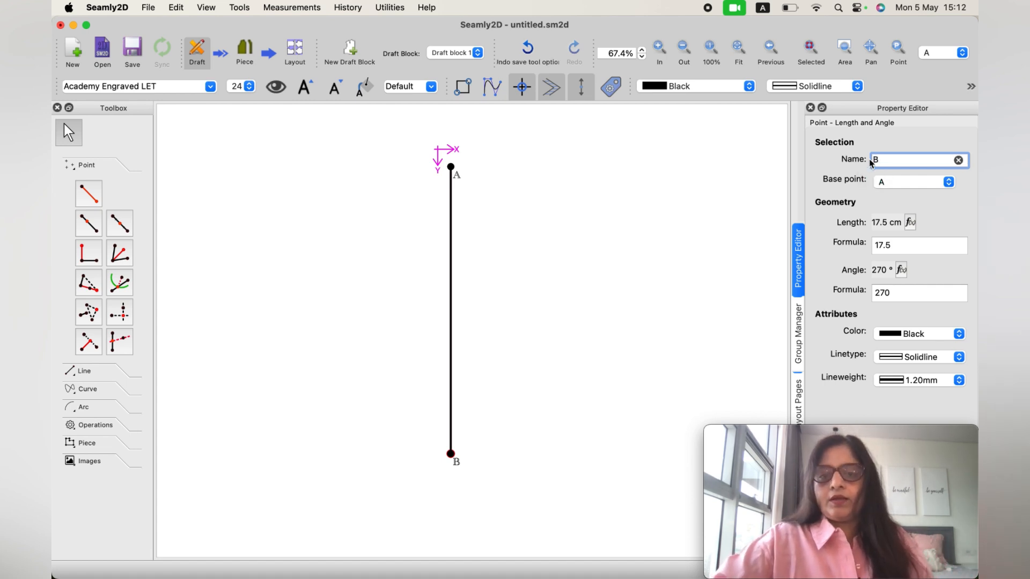
{"action": "key", "text": "Caps_Lock"}
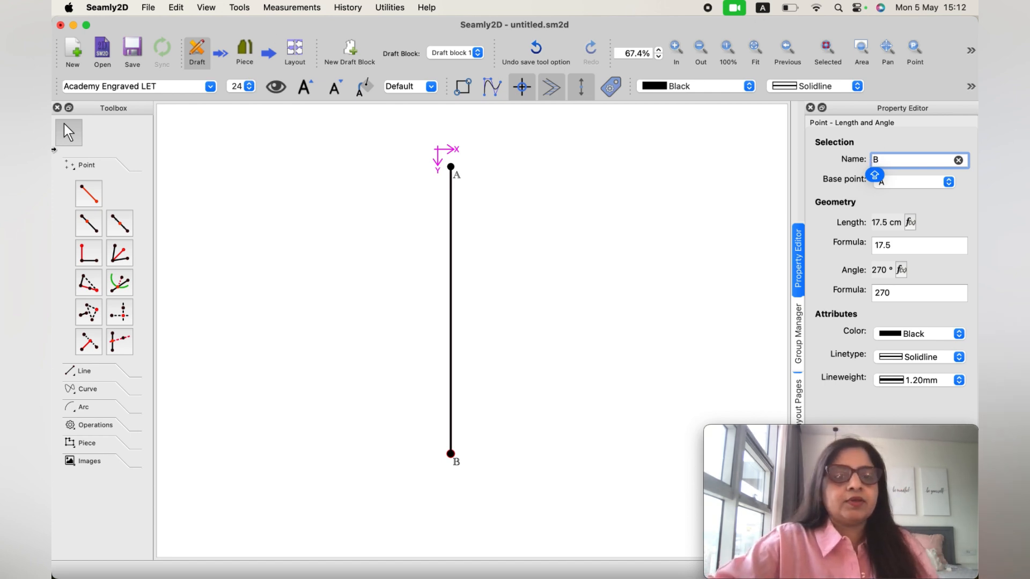
Step: Create a Length and Angle point from base point A, 8 cm long at 0°
{"action": "left_click", "coordinate": [88, 194]}
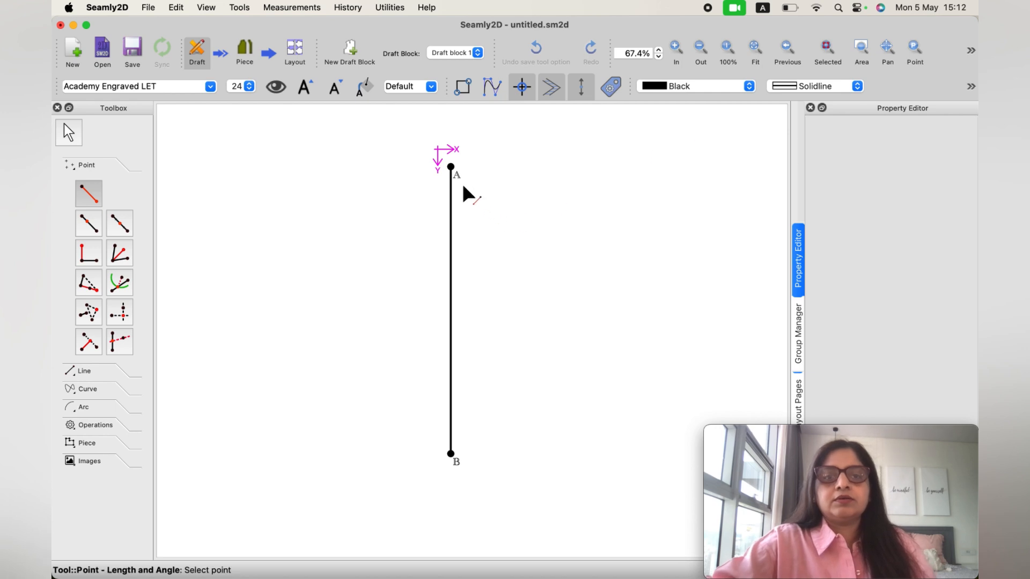
{"action": "left_click", "coordinate": [451, 166]}
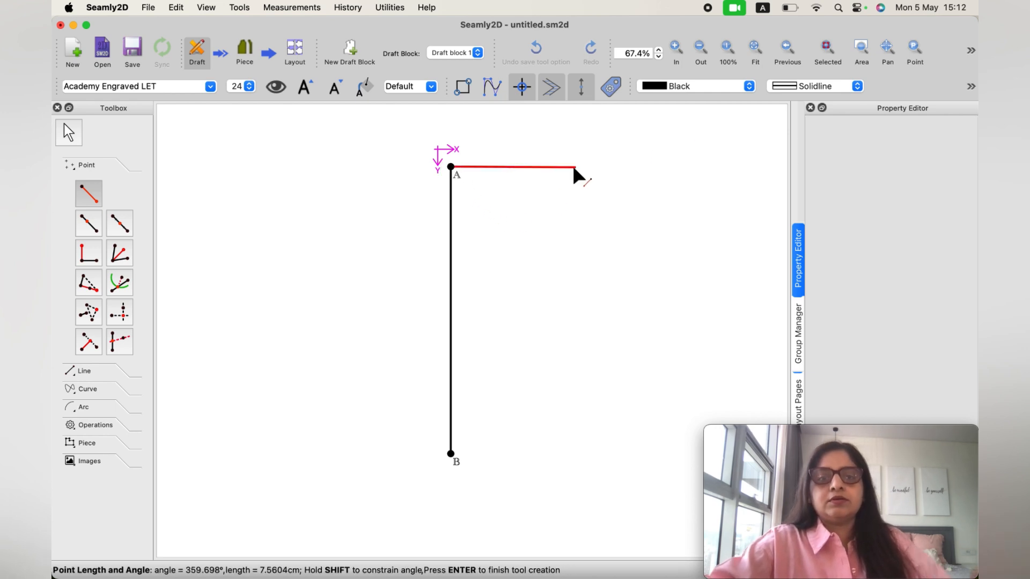
{"action": "left_click", "coordinate": [612, 167]}
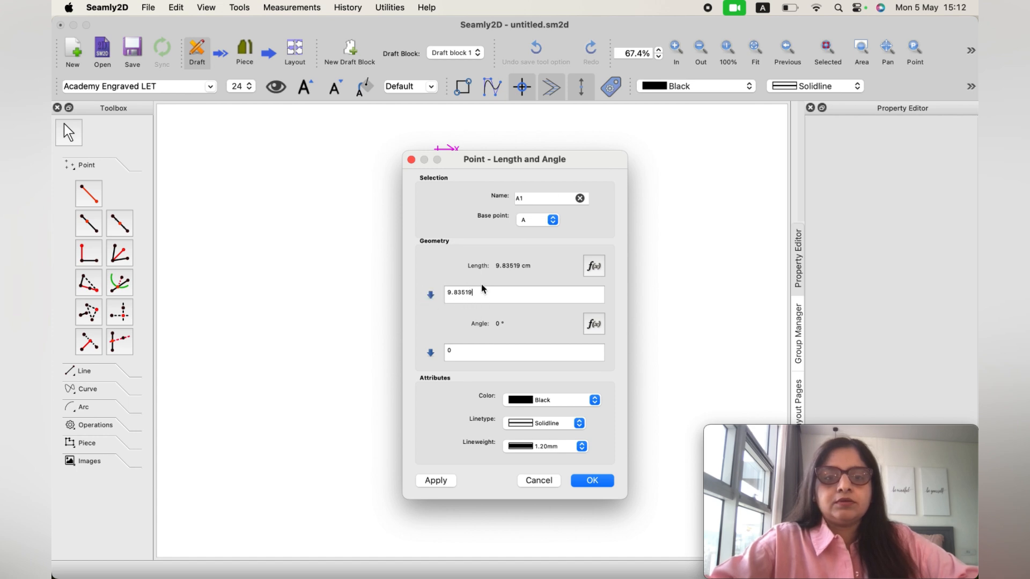
{"action": "left_click_drag", "start_coordinate": [472, 293], "coordinate": [441, 295]}
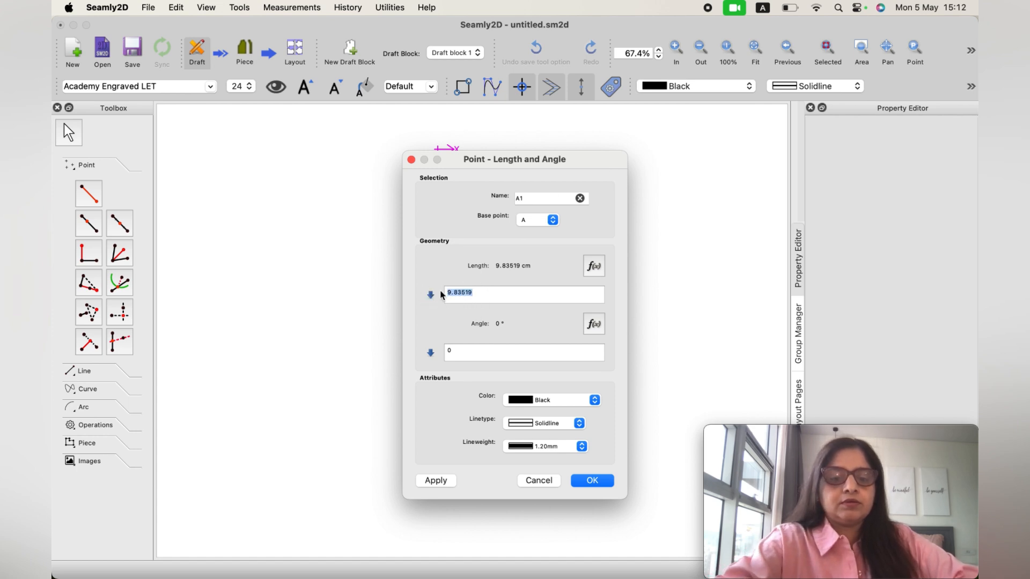
{"action": "type", "text": "8"}
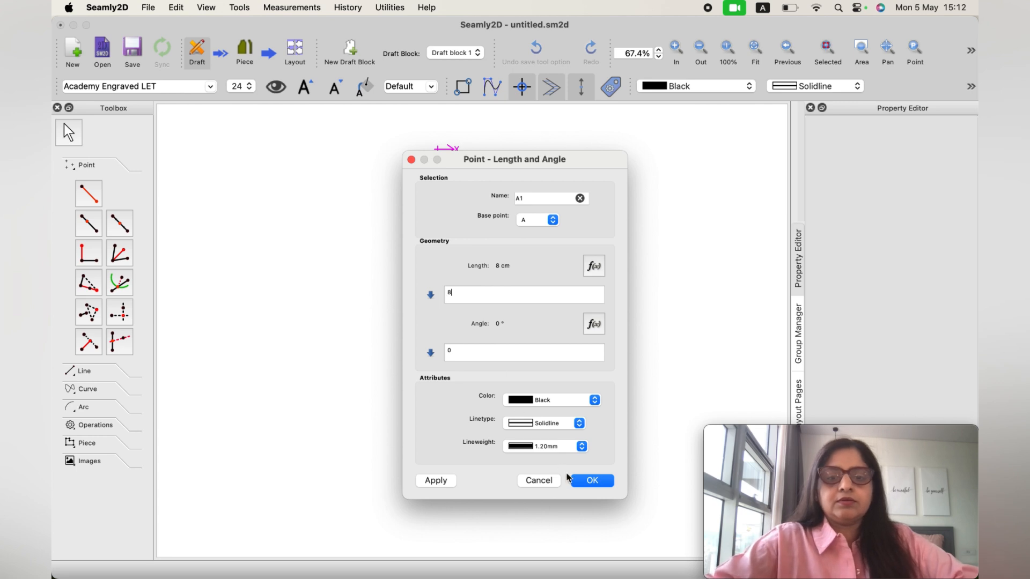
{"action": "left_click", "coordinate": [580, 480]}
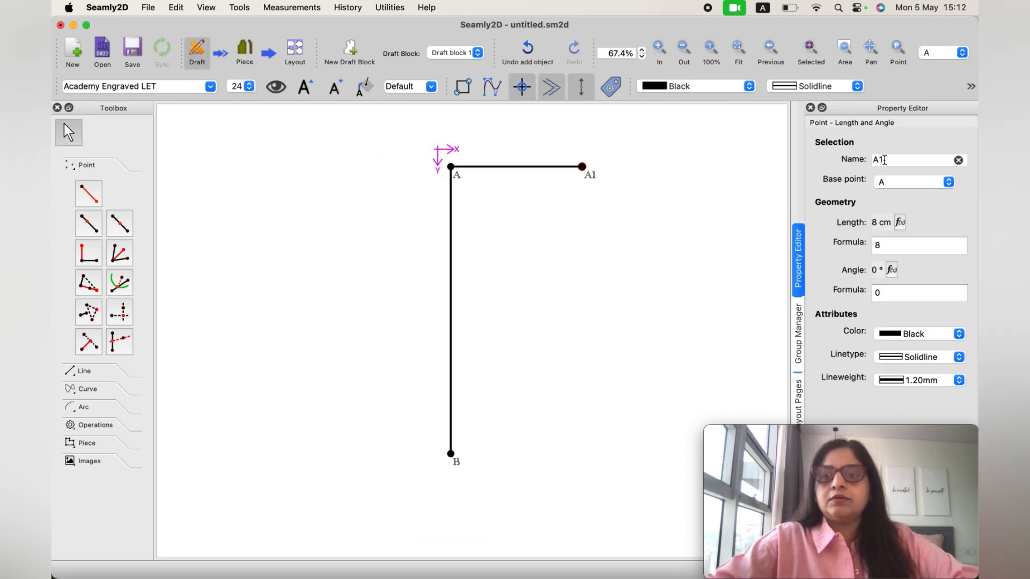
Step: Rename the endpoint of the horizontal line from A as C
{"action": "double_click", "coordinate": [884, 159]}
{"action": "type", "text": "C"}
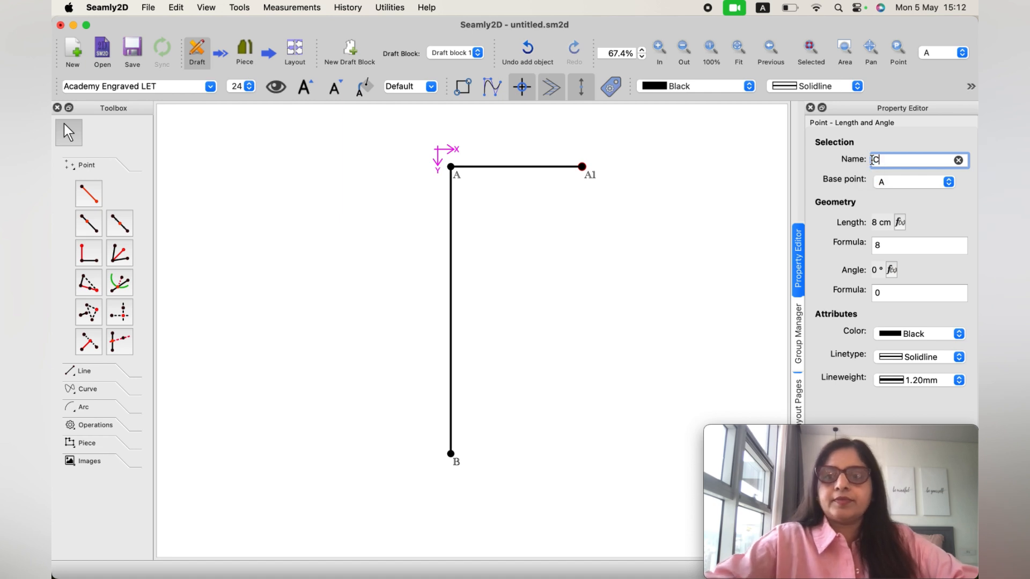
{"action": "key", "text": "Return"}
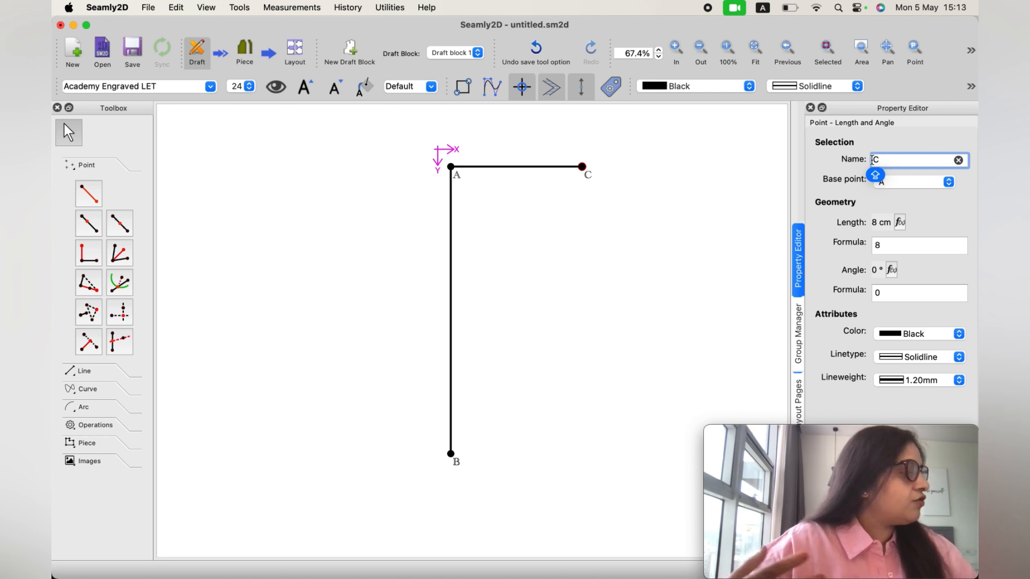
Step: Create a Length and Angle point below C, 3 cm long at about 270.55°, with a Dash linetype
{"action": "left_click", "coordinate": [683, 49]}
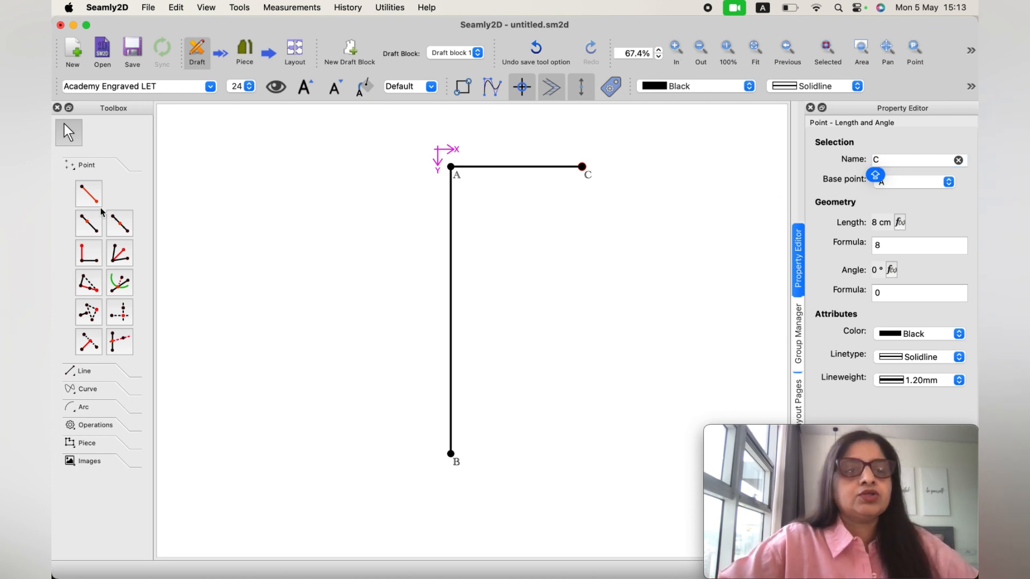
{"action": "left_click", "coordinate": [89, 196]}
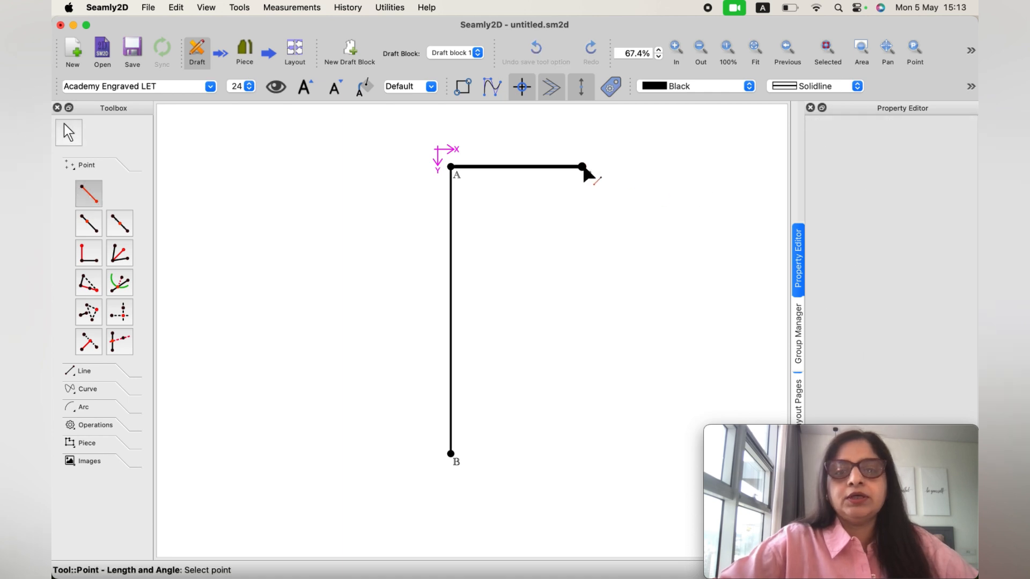
{"action": "left_click", "coordinate": [582, 221]}
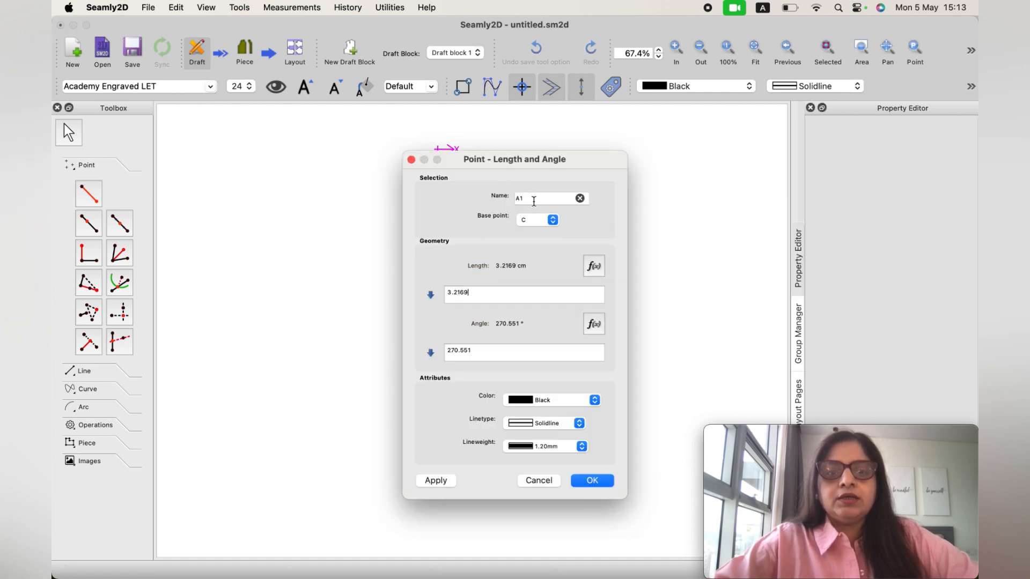
{"action": "key", "text": "BackSpace"}
{"action": "key", "text": "BackSpace"}
{"action": "key", "text": "BackSpace"}
{"action": "key", "text": "BackSpace"}
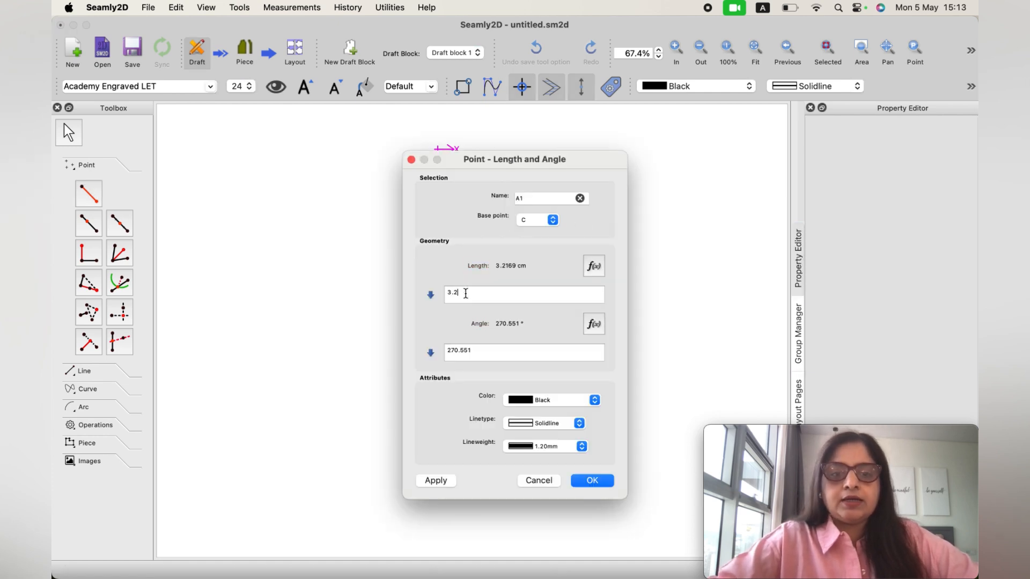
{"action": "key", "text": "BackSpace"}
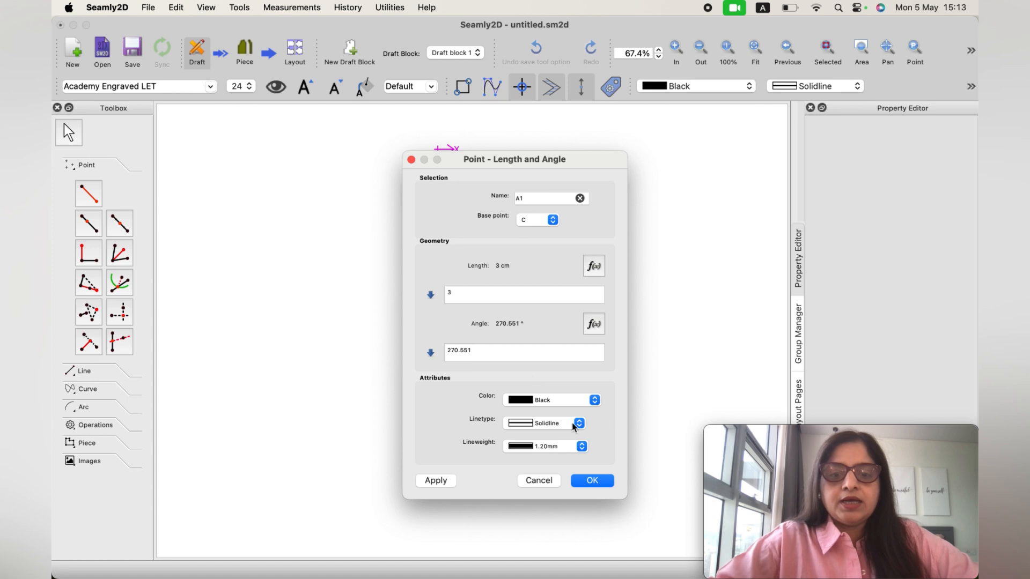
{"action": "left_click", "coordinate": [579, 423]}
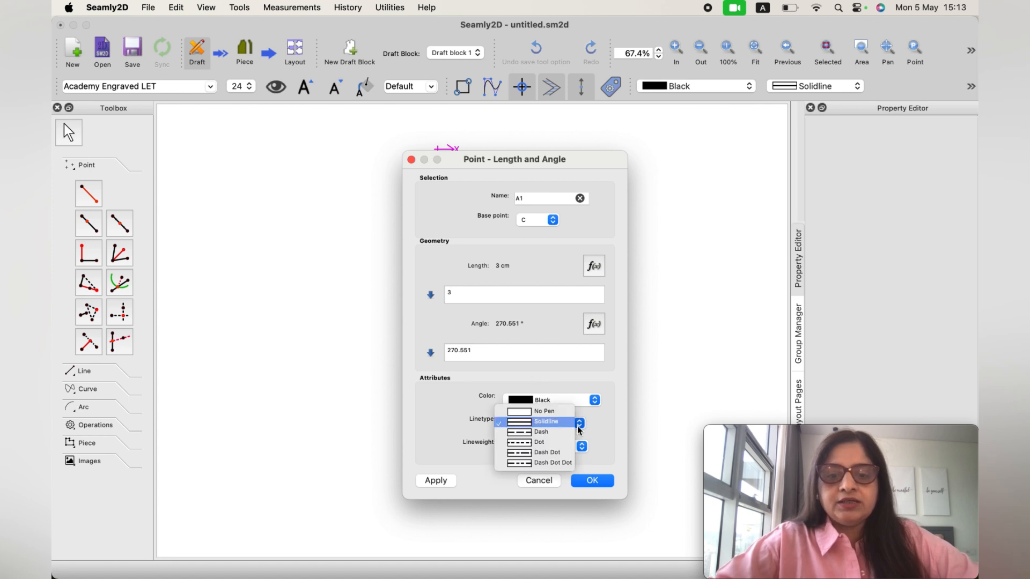
{"action": "left_click", "coordinate": [528, 434]}
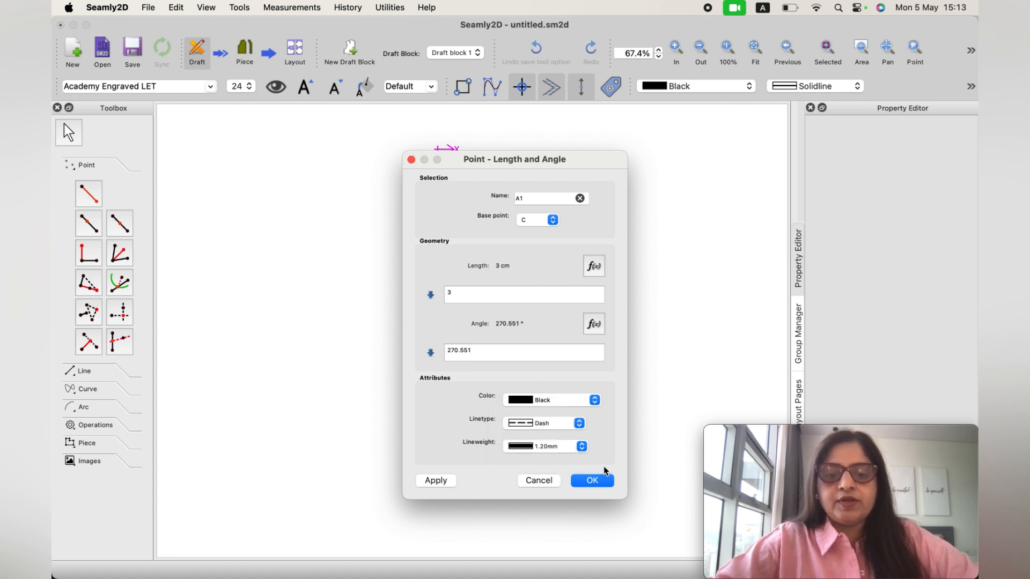
{"action": "left_click", "coordinate": [593, 480]}
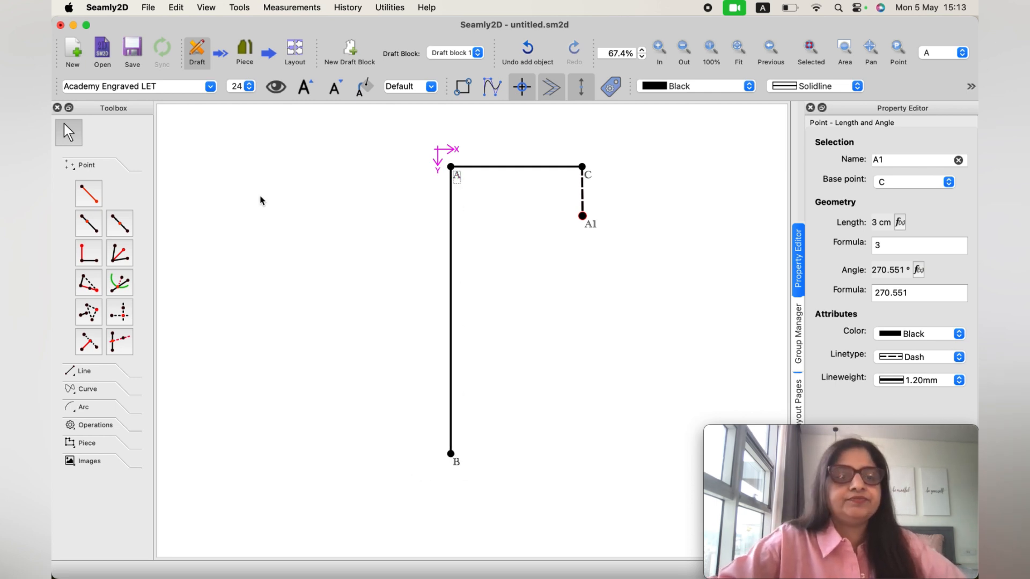
Step: Create an On Line point named D, measured from B toward A with the length formula 16+3/4 cm
{"action": "left_click", "coordinate": [92, 223]}
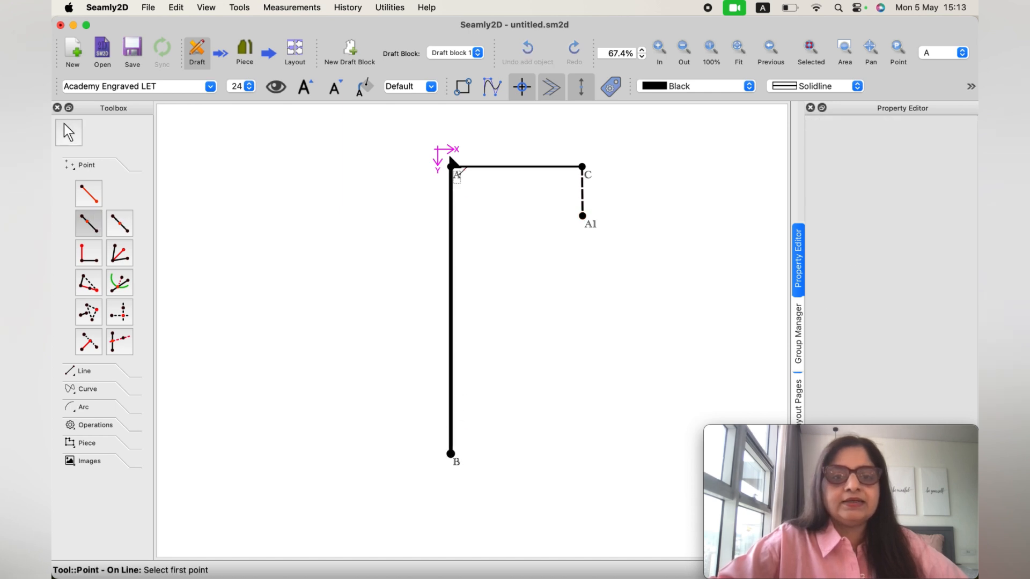
{"action": "left_click", "coordinate": [452, 168]}
{"action": "left_click", "coordinate": [451, 167]}
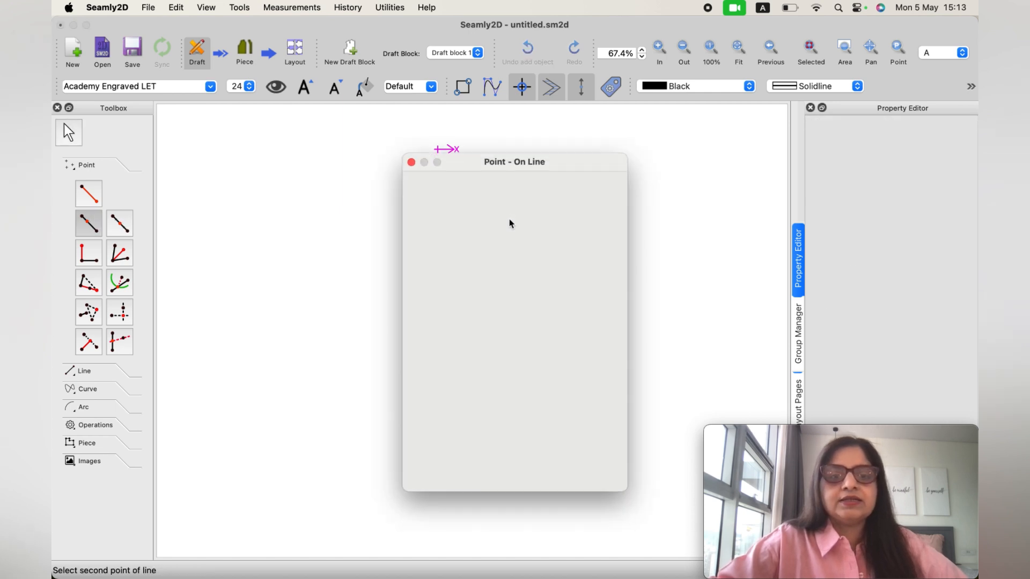
{"action": "left_click", "coordinate": [459, 318]}
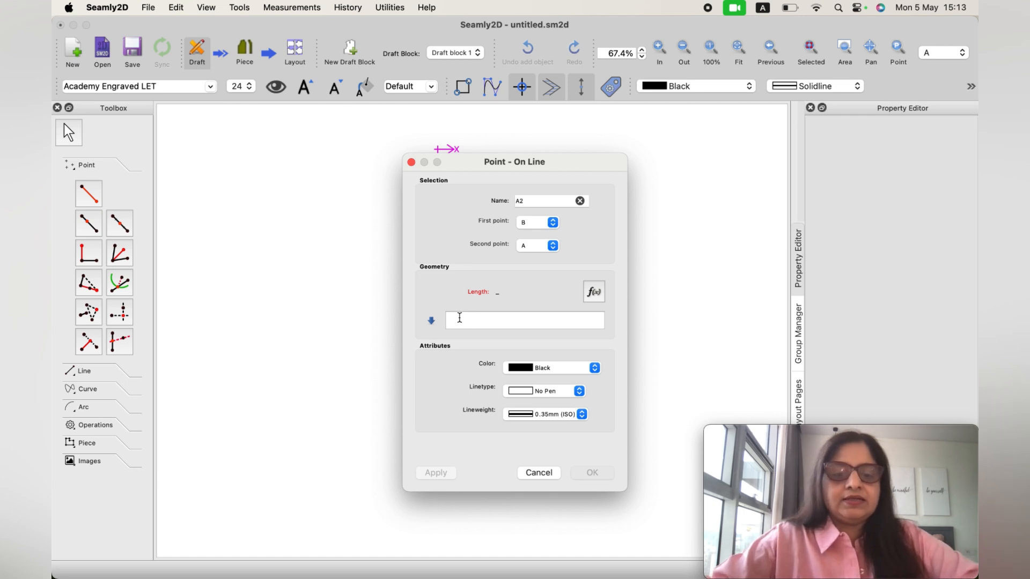
{"action": "type", "text": "16"}
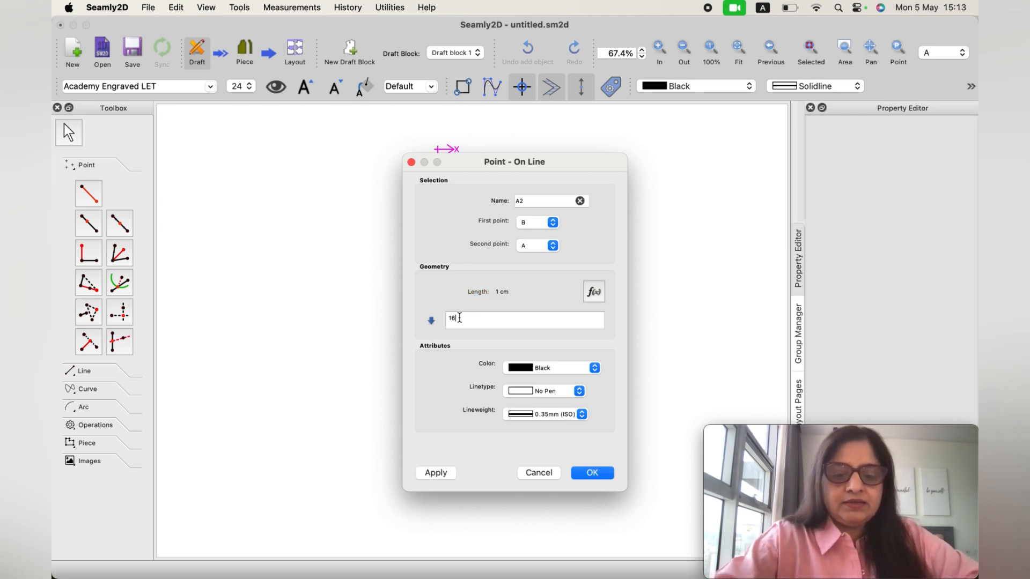
{"action": "type", "text": "+"}
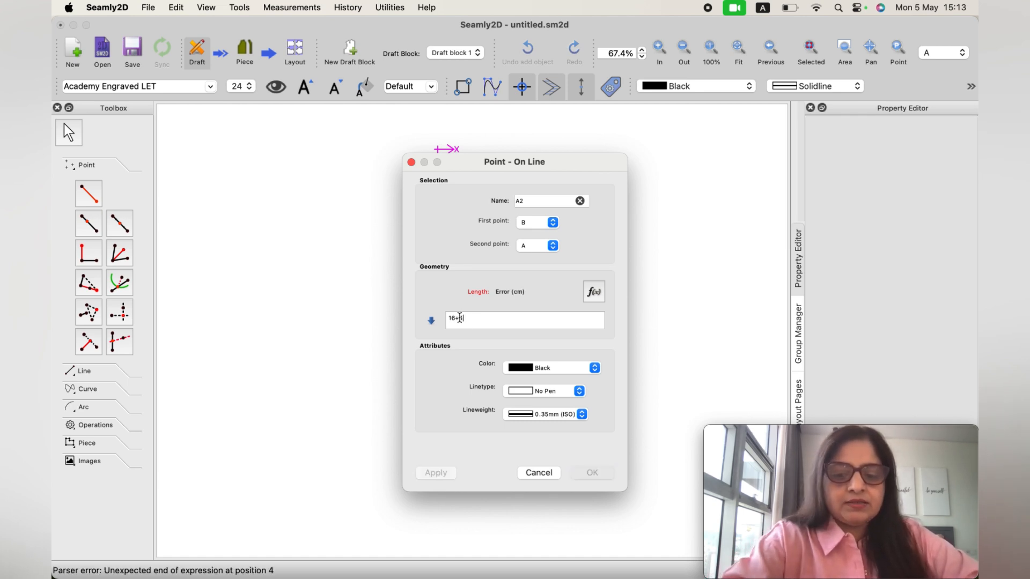
{"action": "type", "text": "3/4"}
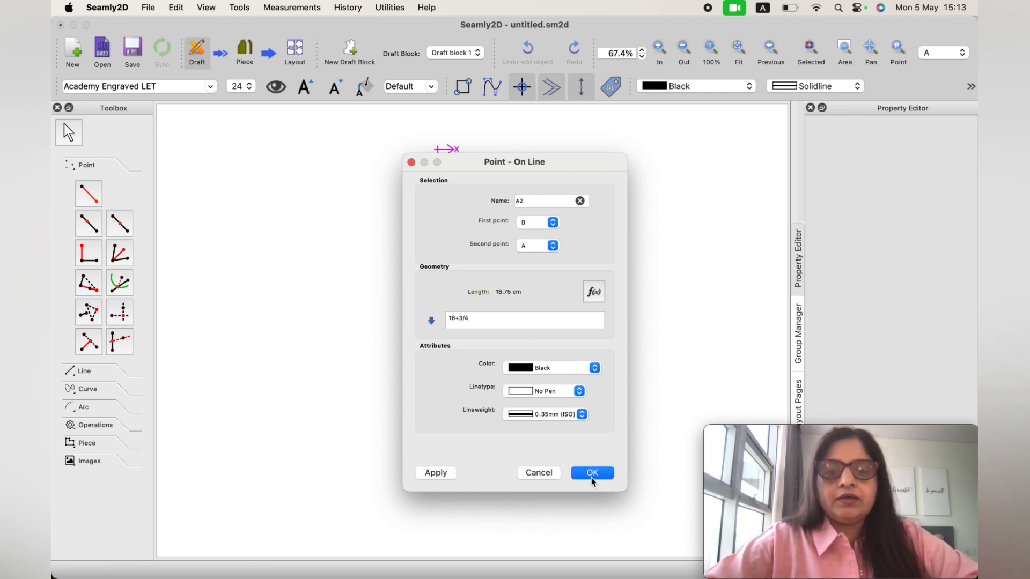
{"action": "left_click_drag", "start_coordinate": [521, 201], "coordinate": [515, 202]}
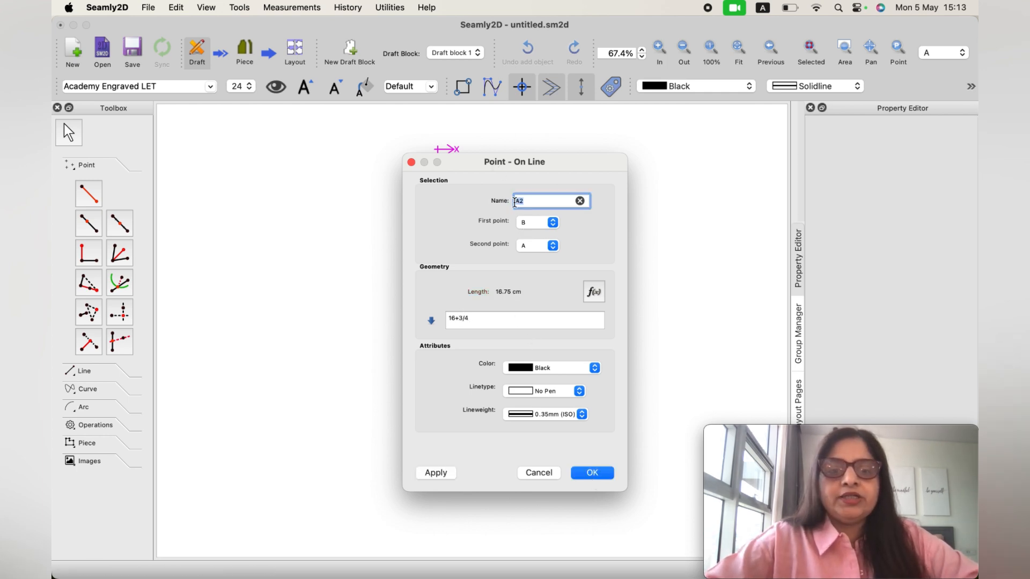
{"action": "type", "text": "D"}
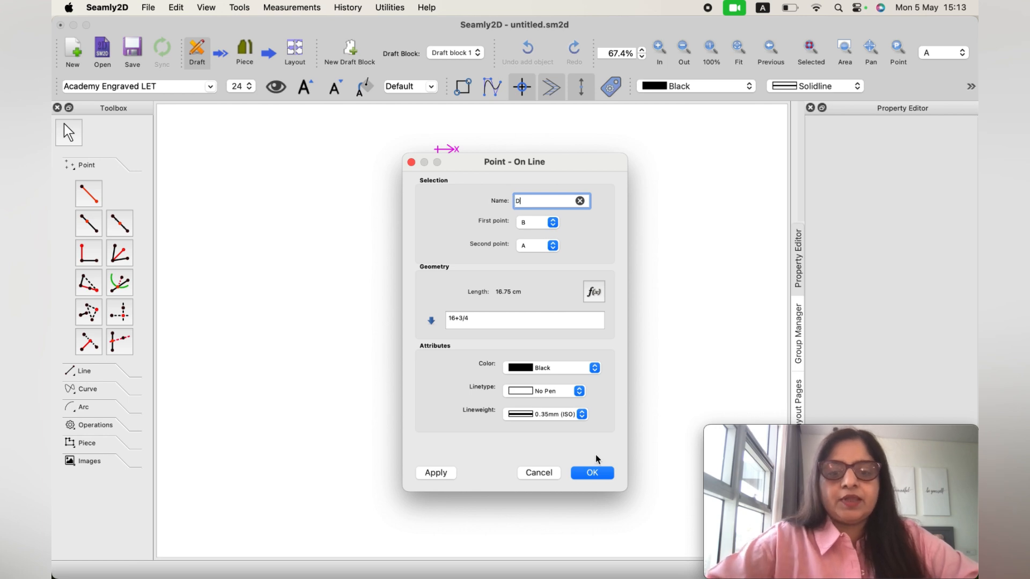
{"action": "left_click", "coordinate": [590, 473]}
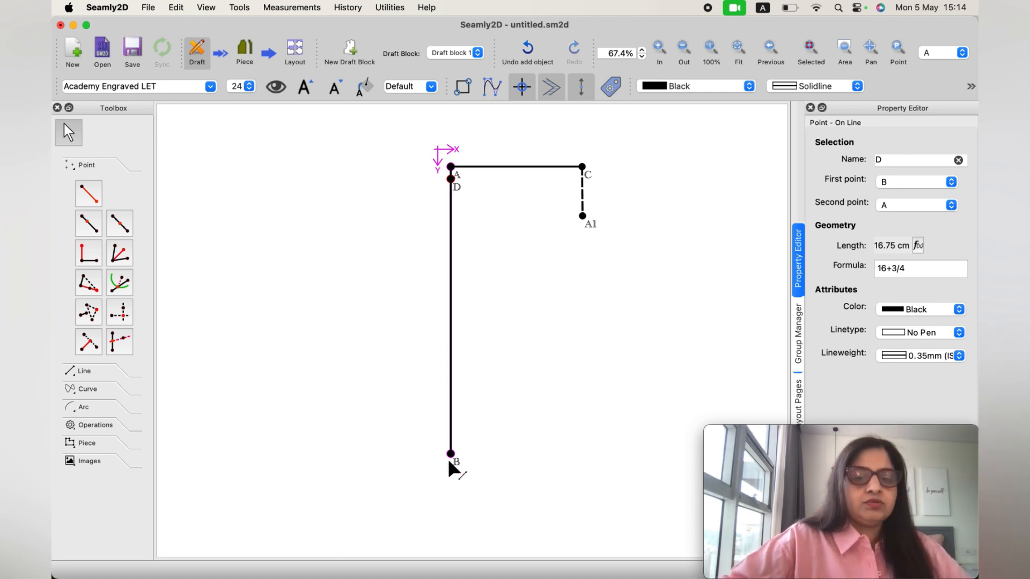
Step: Create a Length and Angle point from base point B with the length formula 8+5/8+3/4 cm at 0°
{"action": "left_click", "coordinate": [88, 193]}
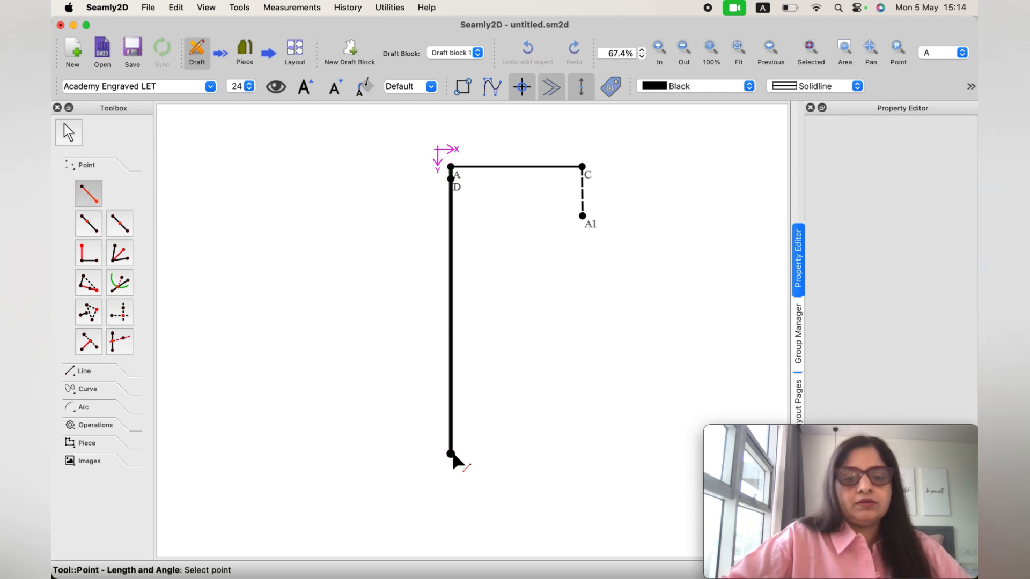
{"action": "left_click", "coordinate": [451, 453]}
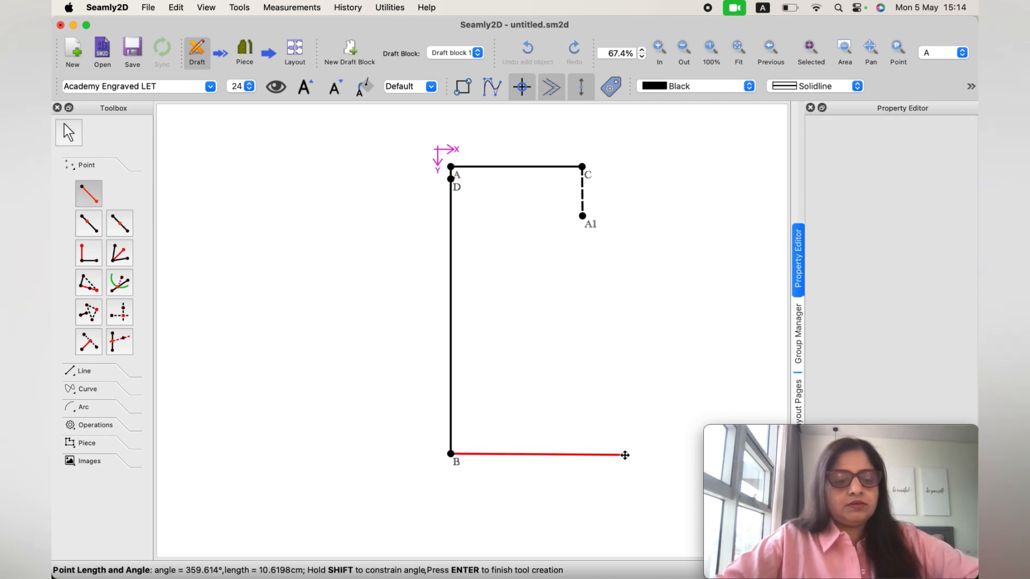
{"action": "left_click", "coordinate": [622, 455]}
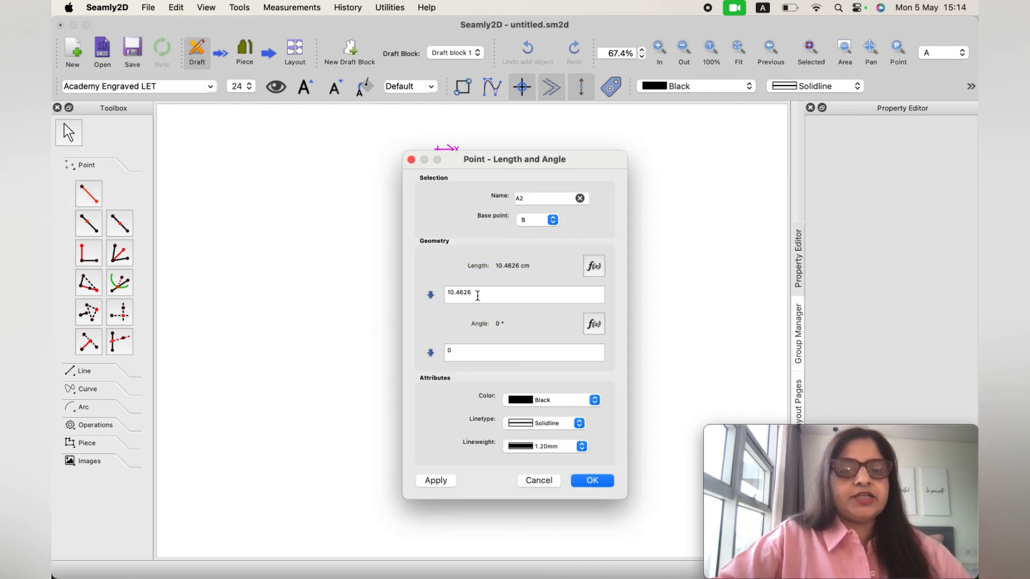
{"action": "left_click", "coordinate": [475, 296]}
{"action": "mouse_move", "coordinate": [475, 295]}
{"action": "left_mouse_down"}
{"action": "mouse_move", "coordinate": [443, 294]}
{"action": "mouse_move", "coordinate": [489, 293]}
{"action": "left_mouse_up"}
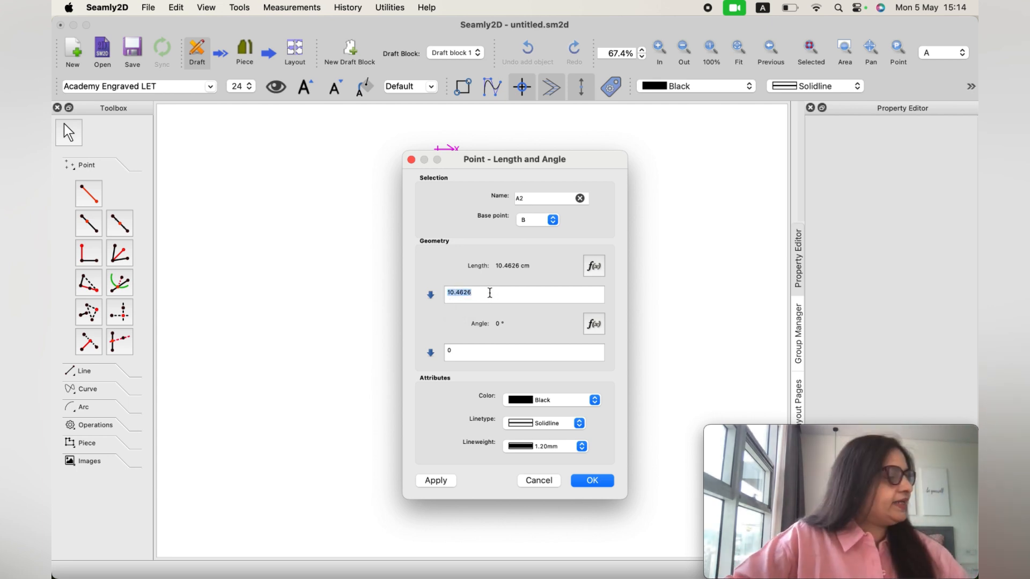
{"action": "type", "text": "8"}
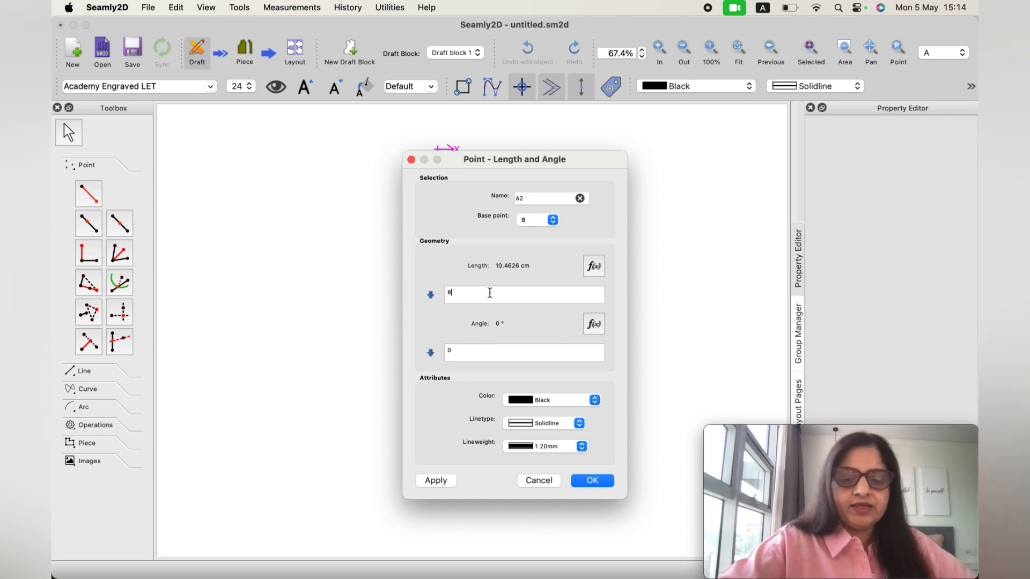
{"action": "type", "text": "+"}
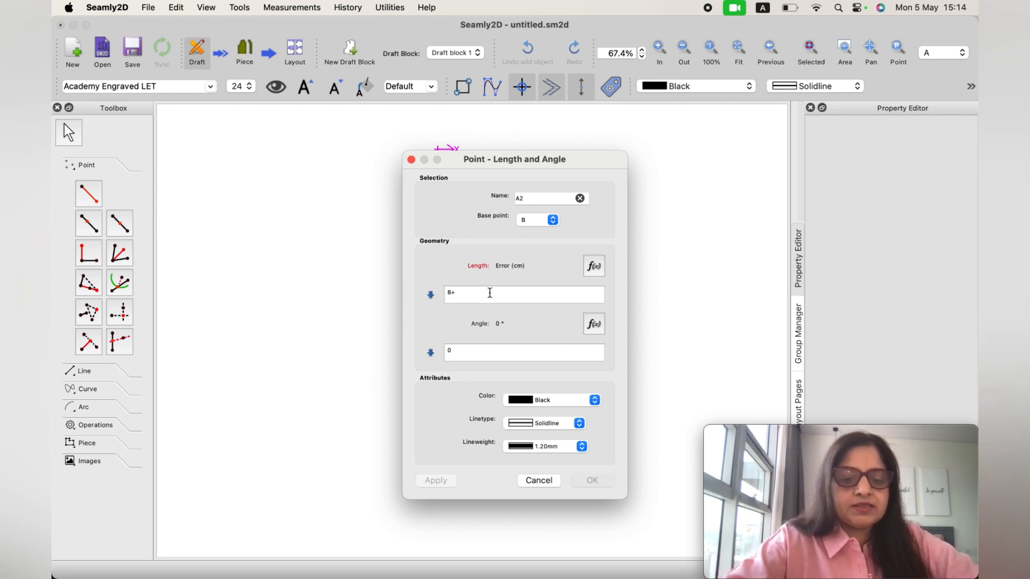
{"action": "type", "text": "5/8+"}
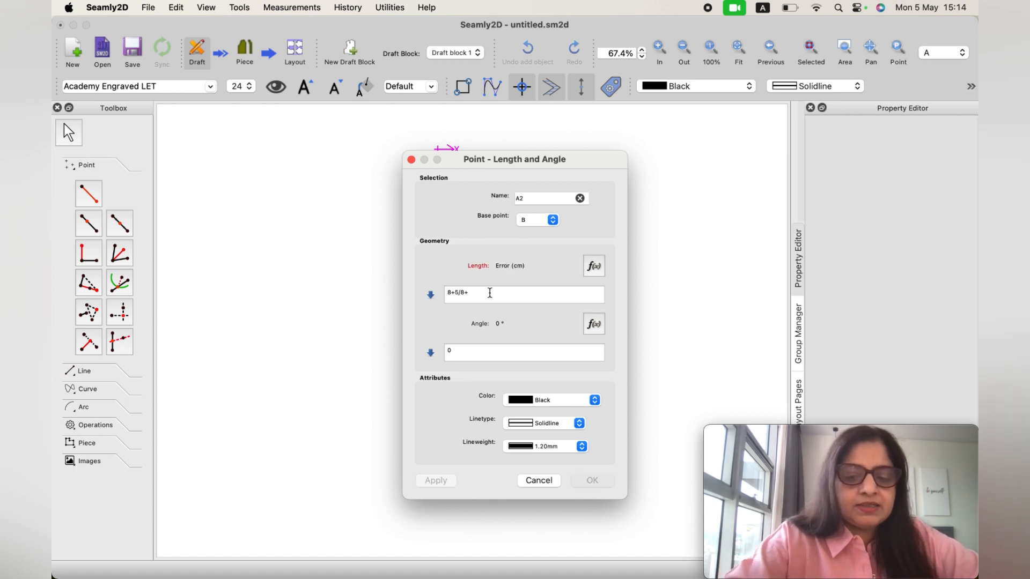
{"action": "type", "text": "3/4"}
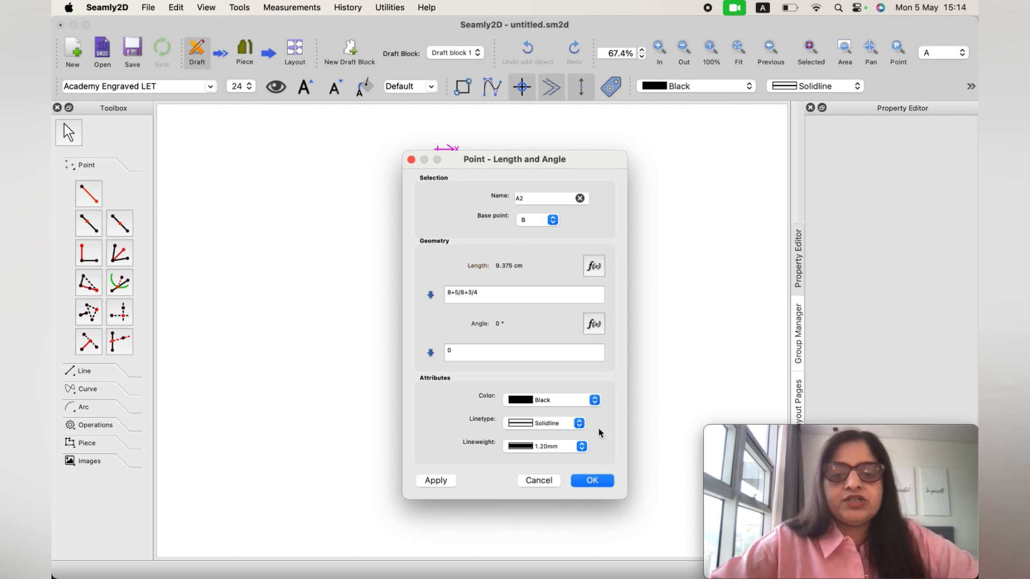
{"action": "left_click", "coordinate": [586, 482]}
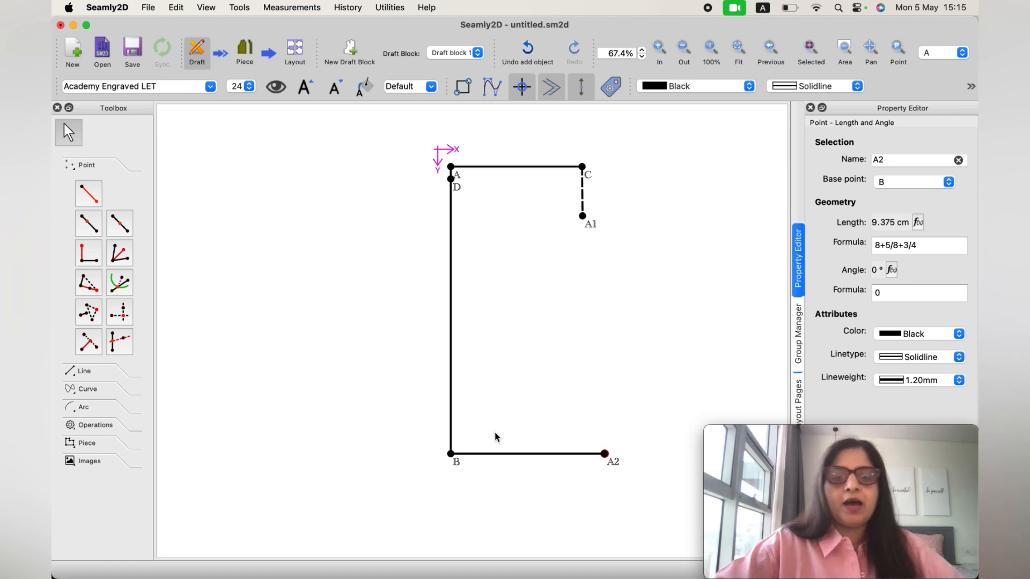
Step: Create a Length and Angle point straight up from A2, about 10.87 cm long at 90°
{"action": "left_click", "coordinate": [92, 196]}
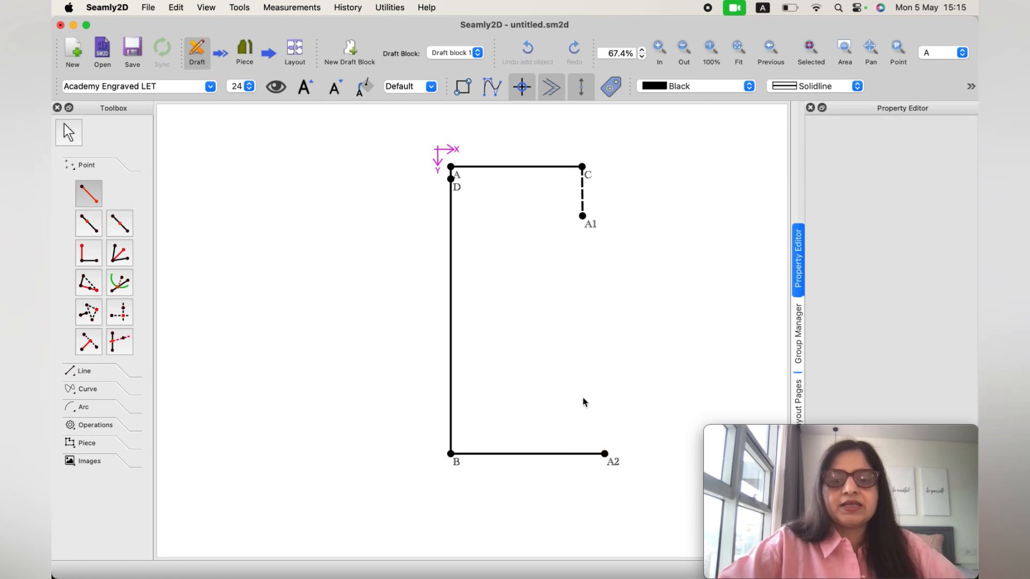
{"action": "left_click", "coordinate": [606, 453]}
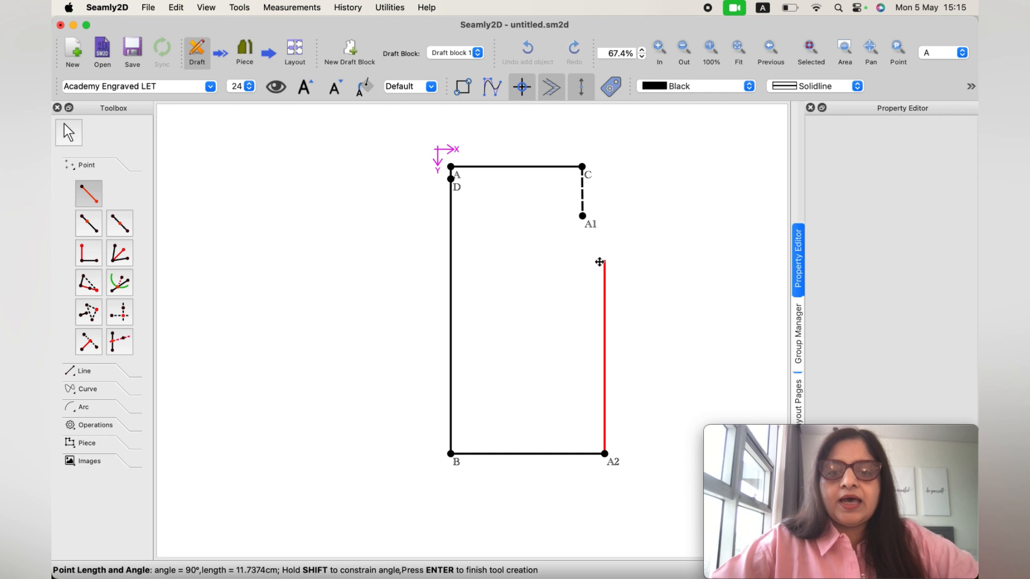
{"action": "left_click", "coordinate": [599, 275]}
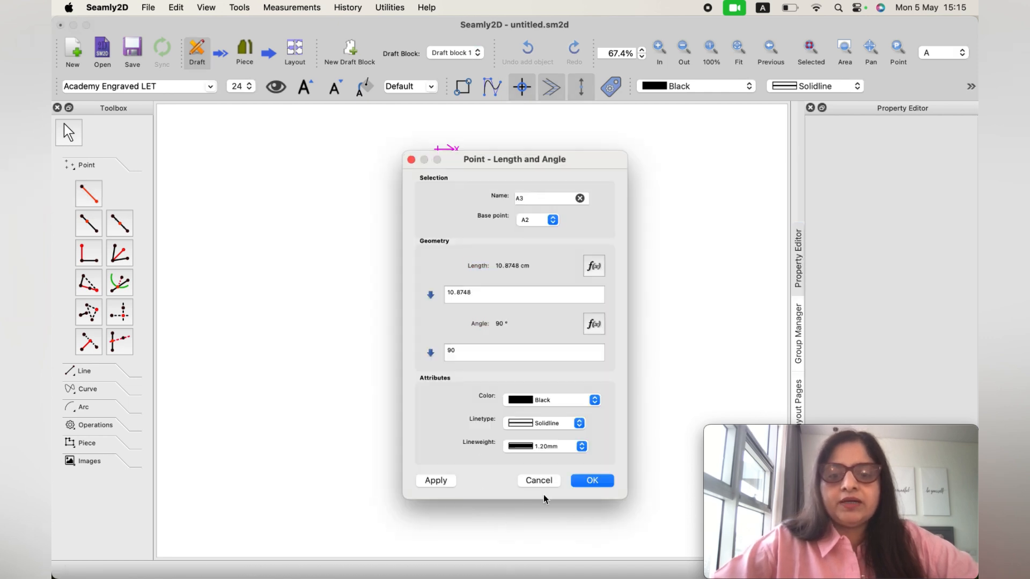
{"action": "left_click", "coordinate": [585, 481]}
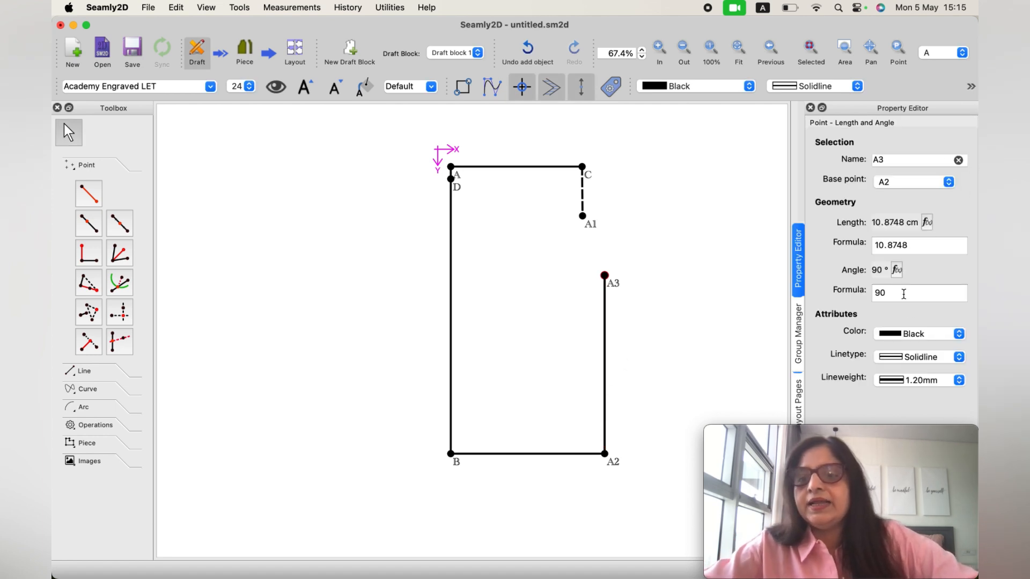
Step: Set the linetype of the vertical line rising from A2 to Dash
{"action": "left_click", "coordinate": [959, 358]}
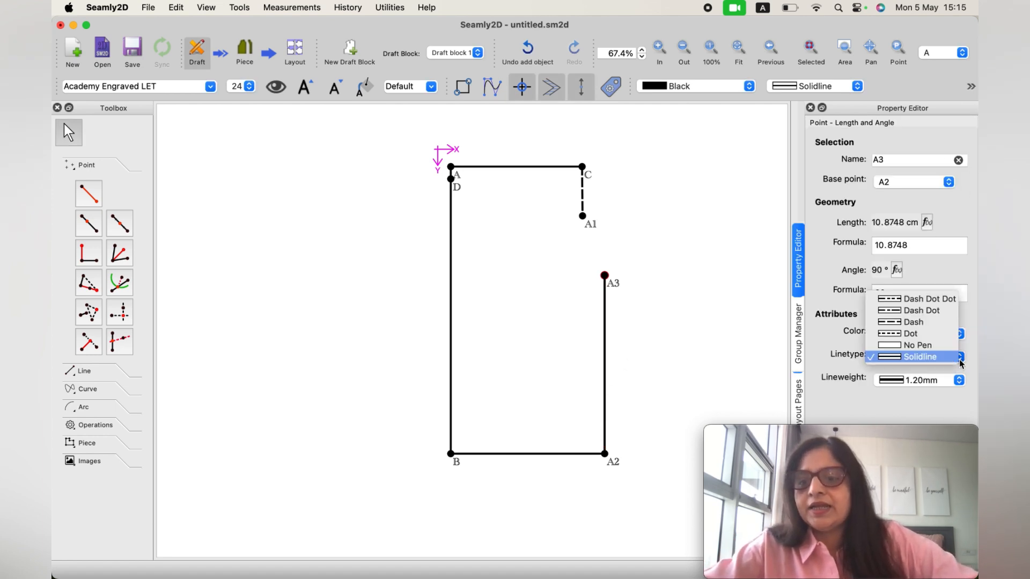
{"action": "left_click", "coordinate": [928, 298]}
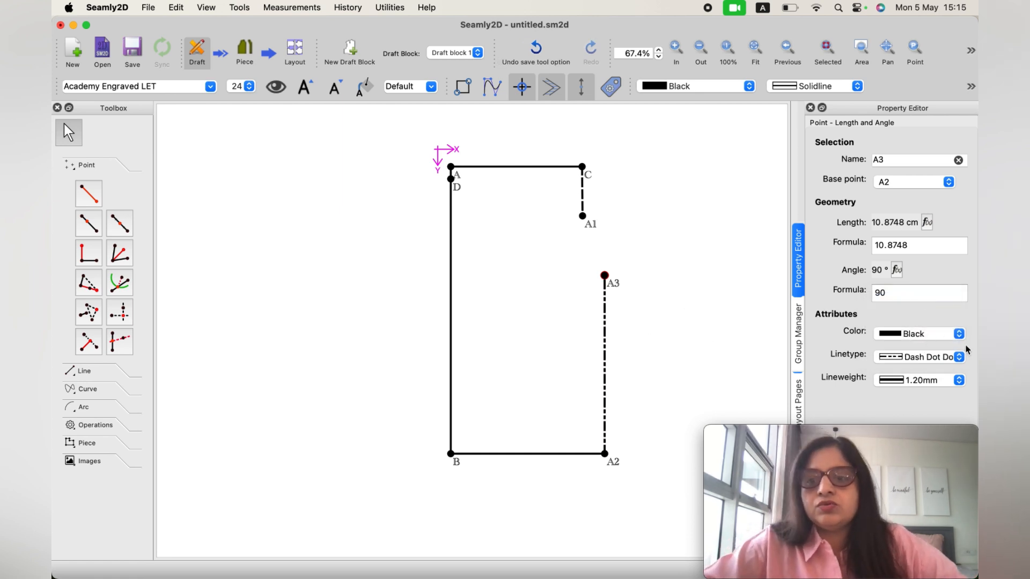
{"action": "left_click", "coordinate": [958, 357]}
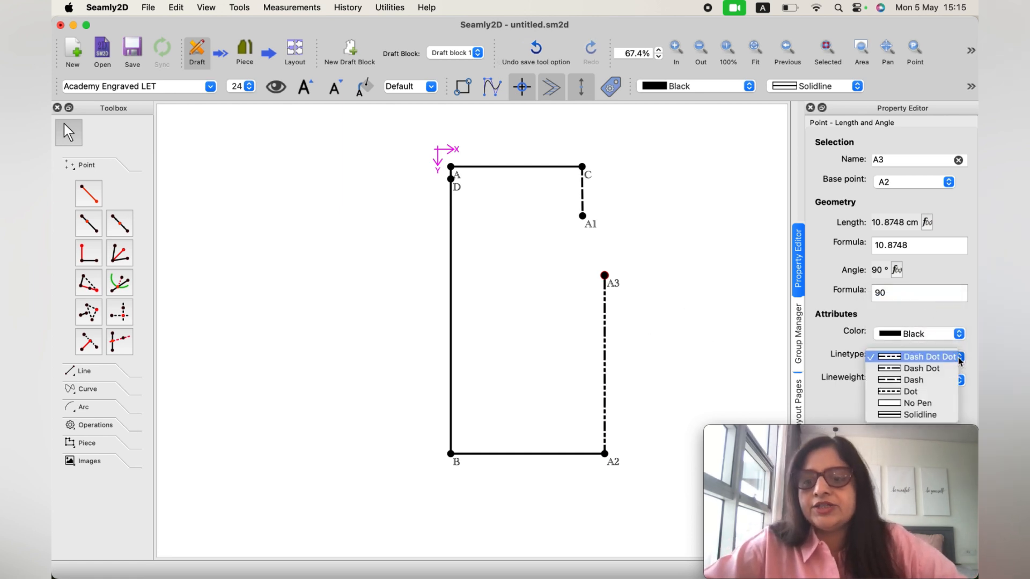
{"action": "left_click", "coordinate": [934, 378]}
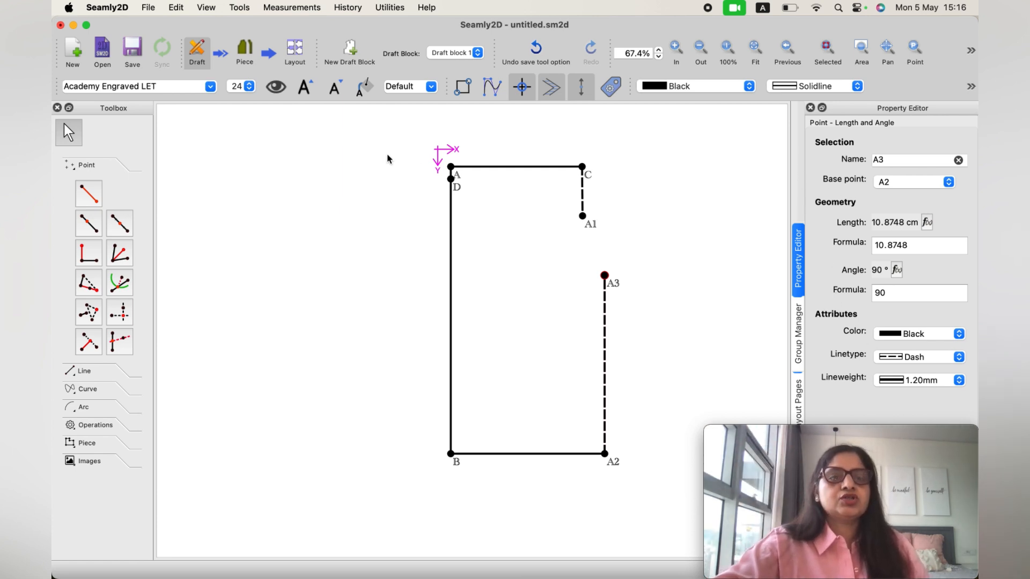
Step: Create an On Line point named F, measured from A toward C with the length formula 3+1/8 cm
{"action": "left_click", "coordinate": [89, 225]}
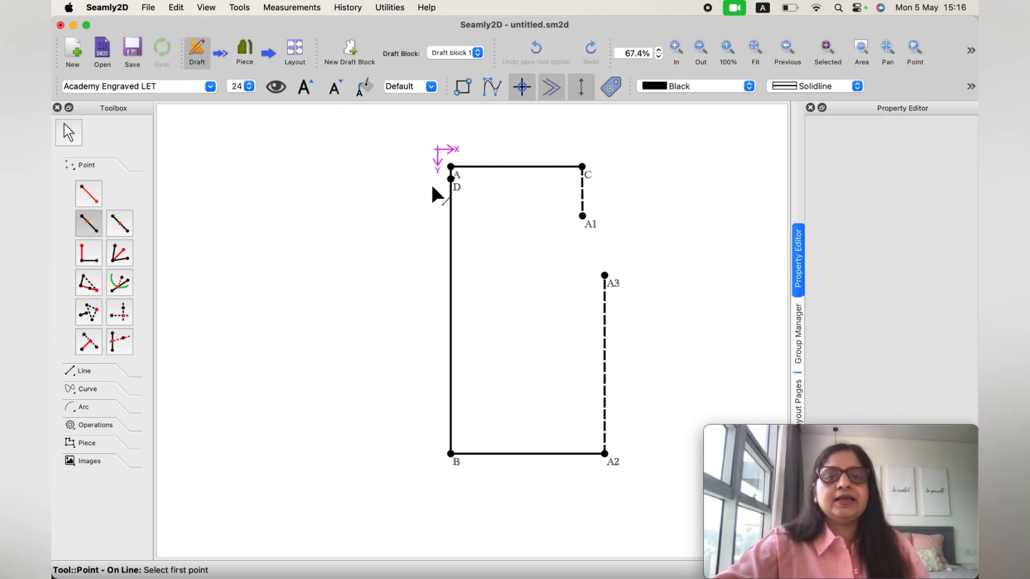
{"action": "left_click", "coordinate": [450, 167]}
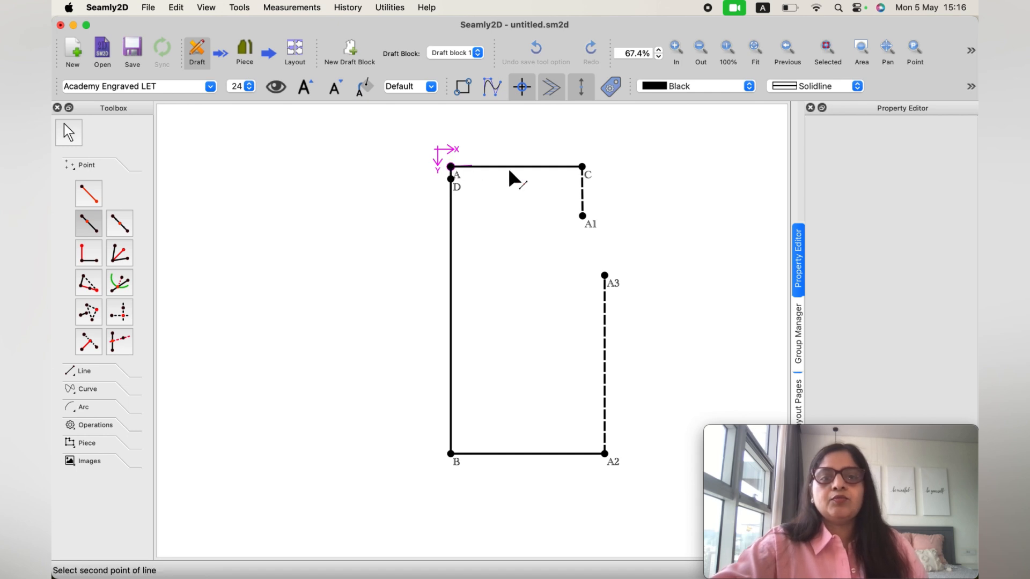
{"action": "left_click", "coordinate": [583, 168]}
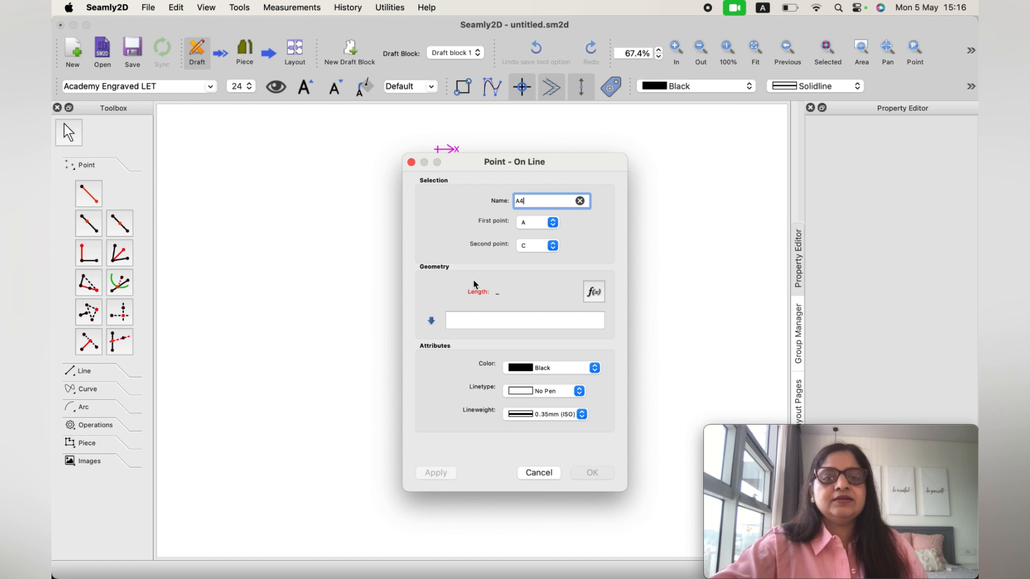
{"action": "left_click", "coordinate": [456, 319]}
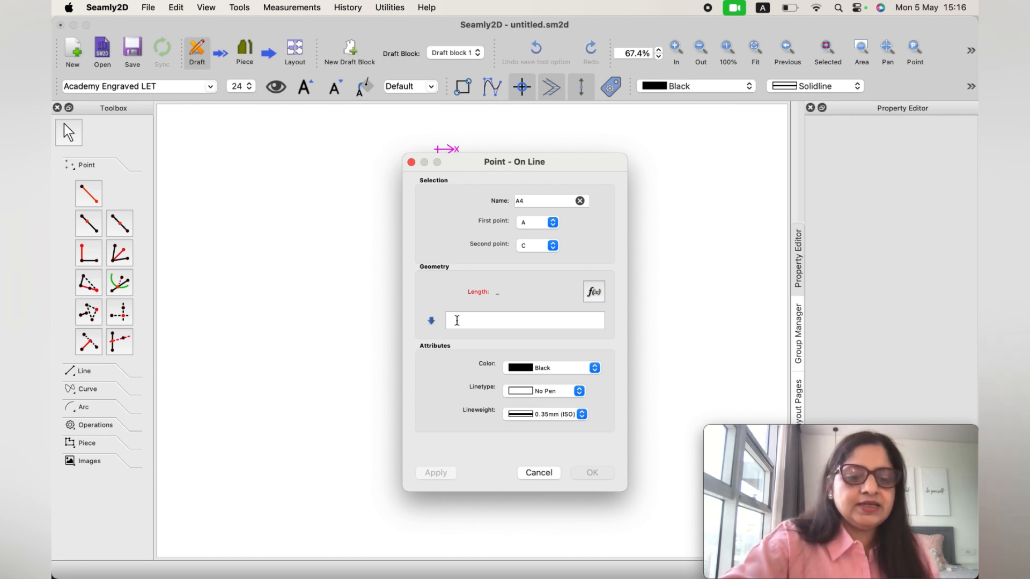
{"action": "type", "text": "3"}
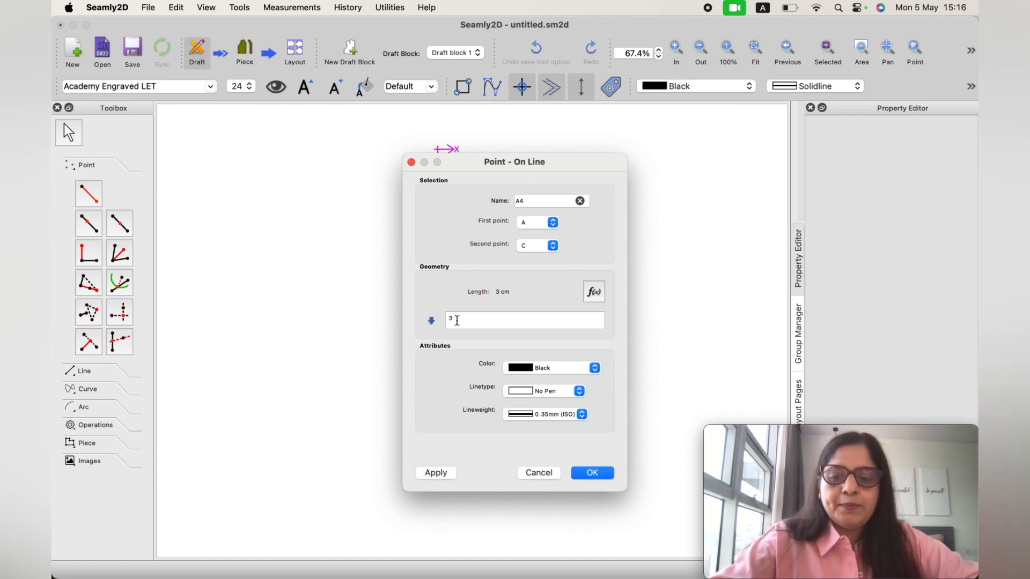
{"action": "type", "text": "+1/"}
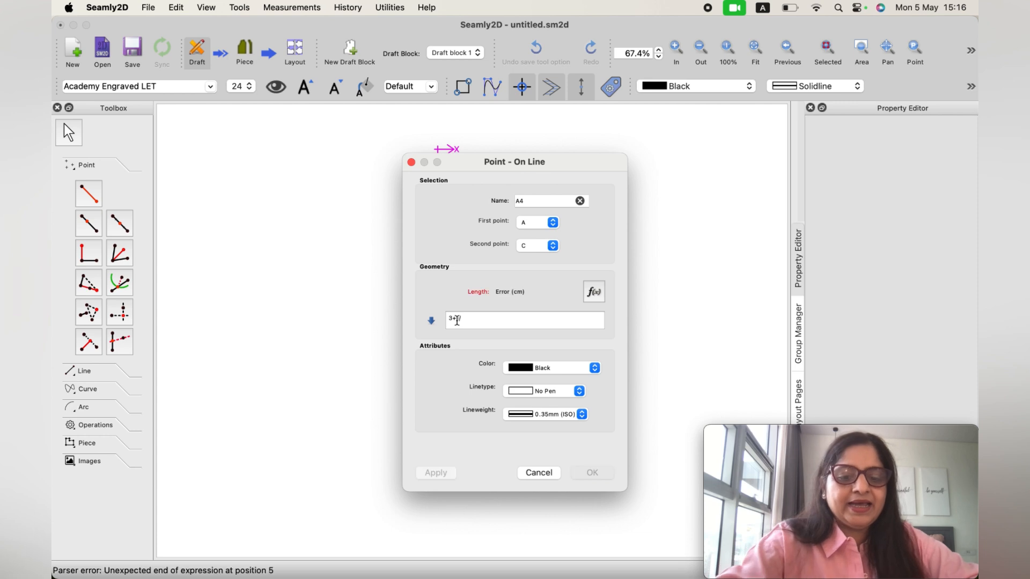
{"action": "type", "text": "8"}
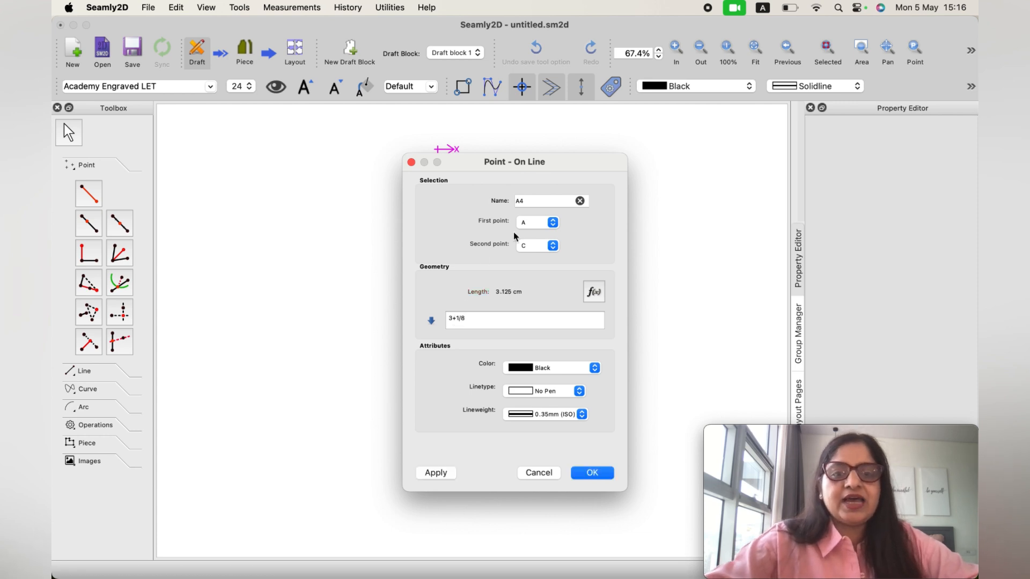
{"action": "double_click", "coordinate": [512, 200]}
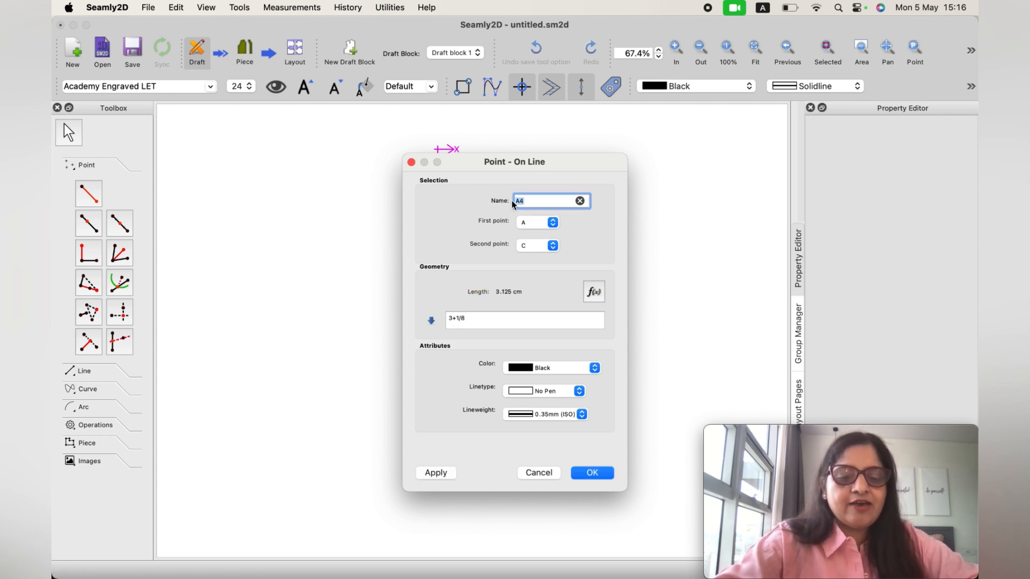
{"action": "left_click", "coordinate": [594, 472]}
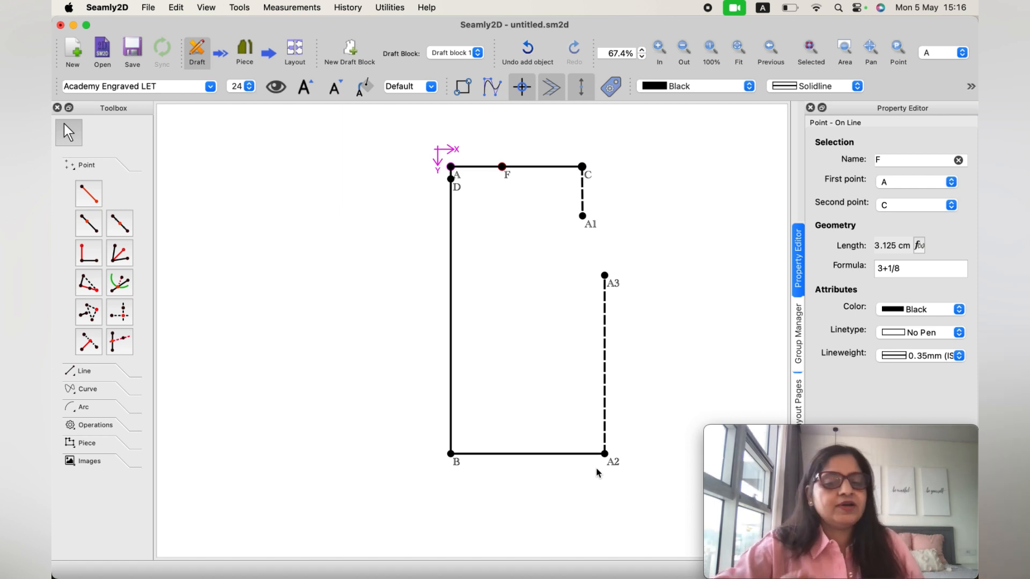
Step: Create a Radius and Angles arc centred on point B with the radius formula 17+1/8 cm, crossing the dashed line C–A1
{"action": "left_click", "coordinate": [76, 407]}
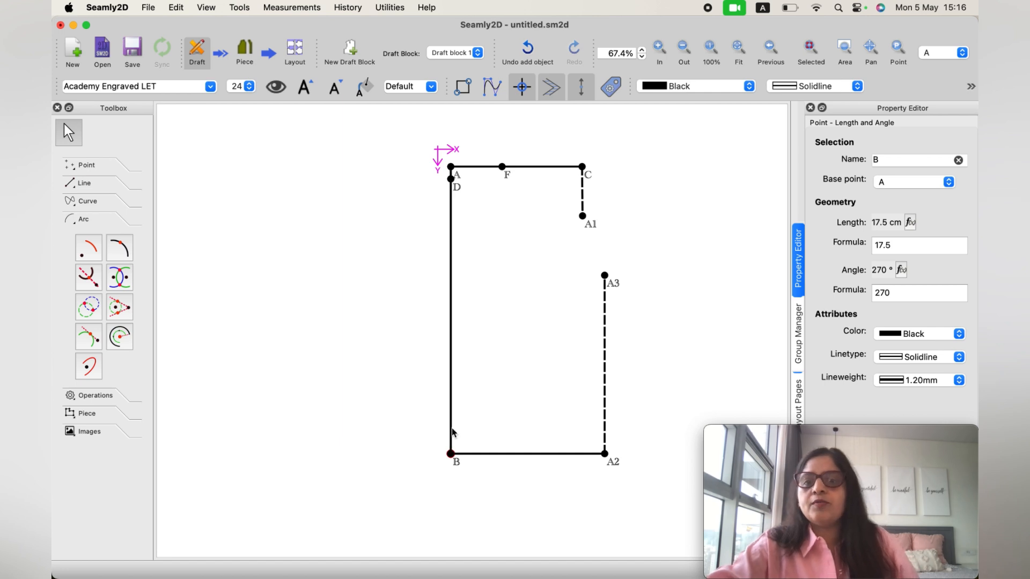
{"action": "left_click", "coordinate": [87, 250]}
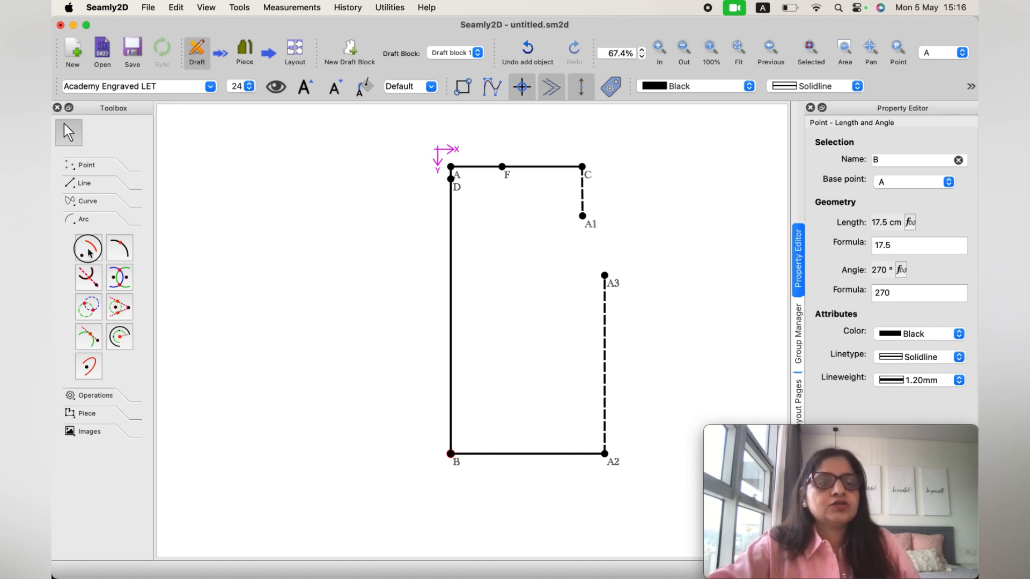
{"action": "left_click", "coordinate": [451, 454]}
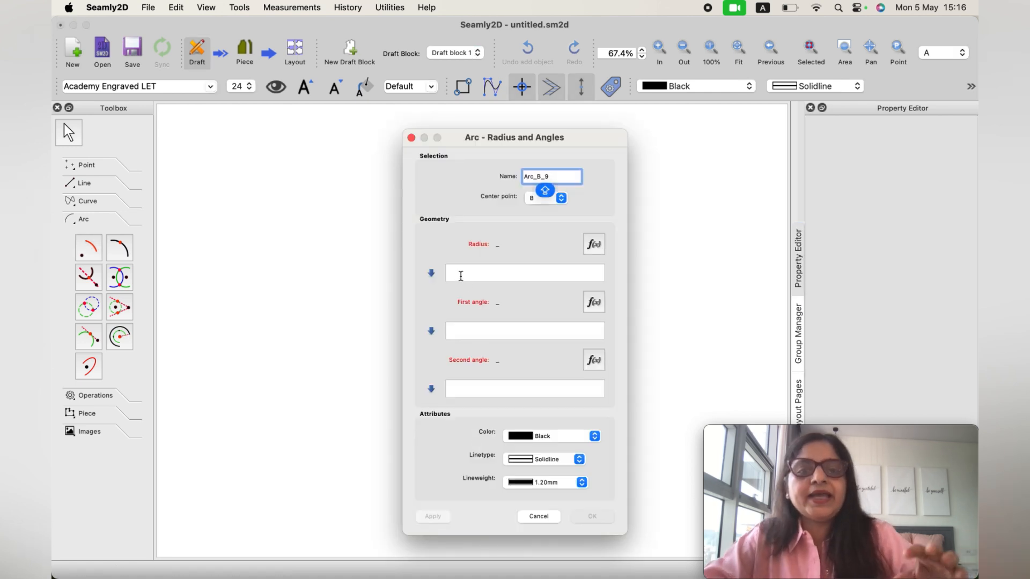
{"action": "left_click", "coordinate": [460, 274]}
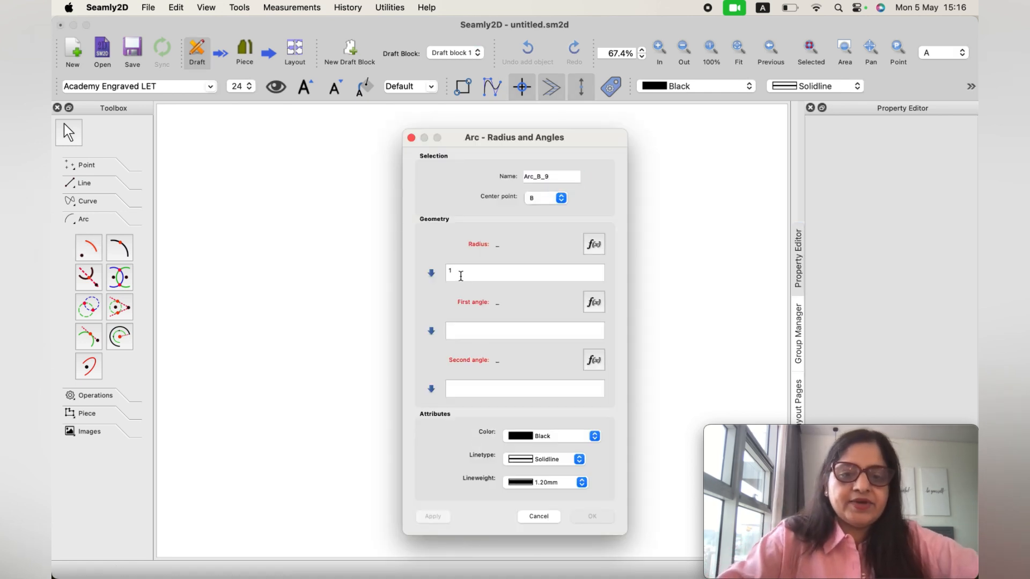
{"action": "type", "text": "17"}
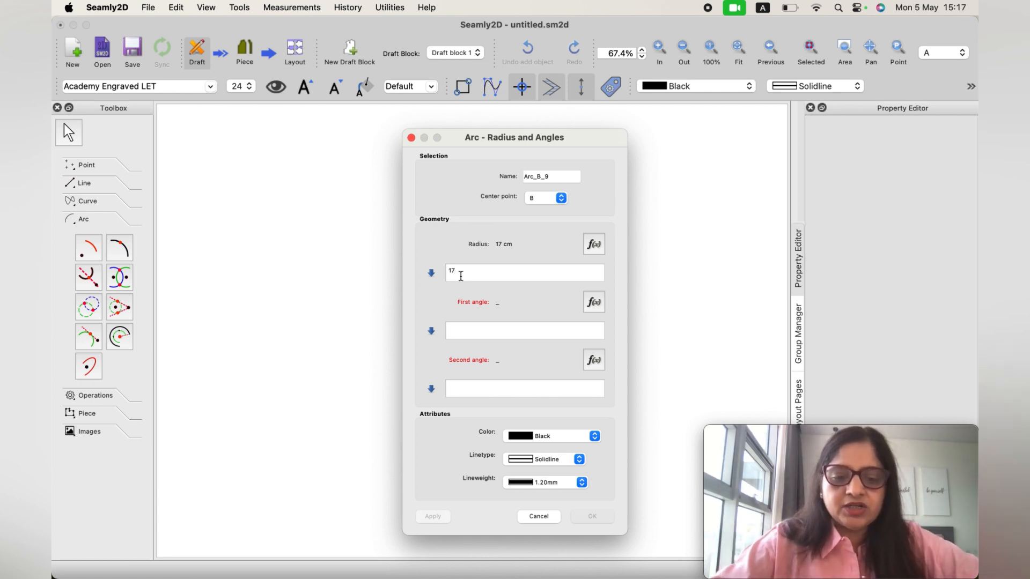
{"action": "type", "text": "+1"}
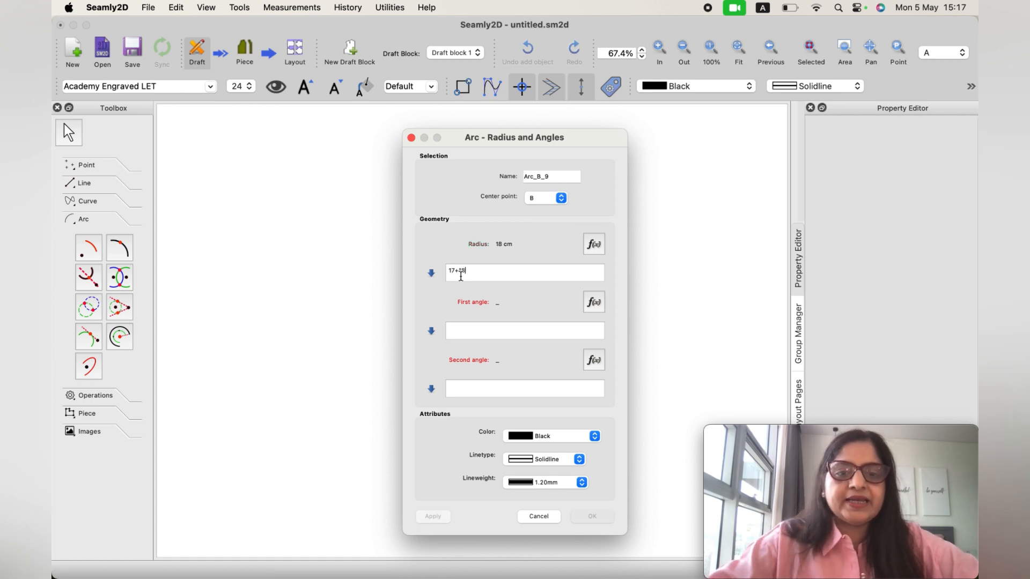
{"action": "type", "text": "8"}
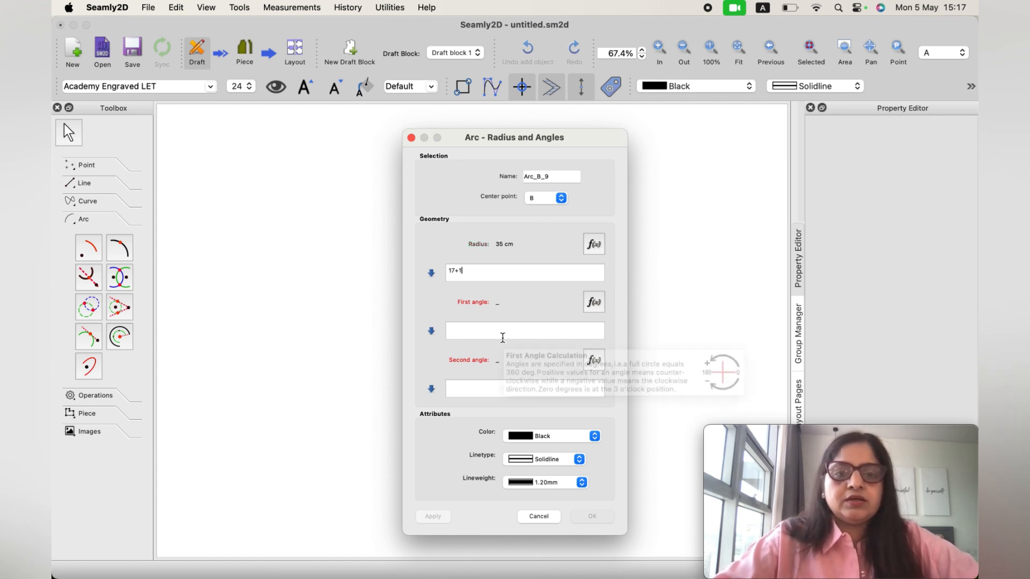
{"action": "key", "text": "BackSpace"}
{"action": "type", "text": "/"}
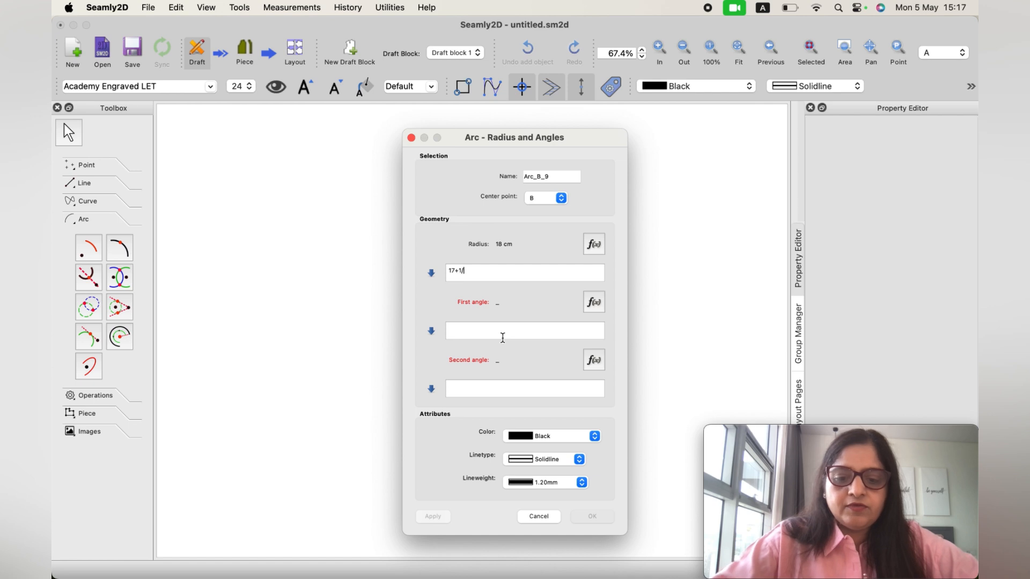
{"action": "type", "text": "8"}
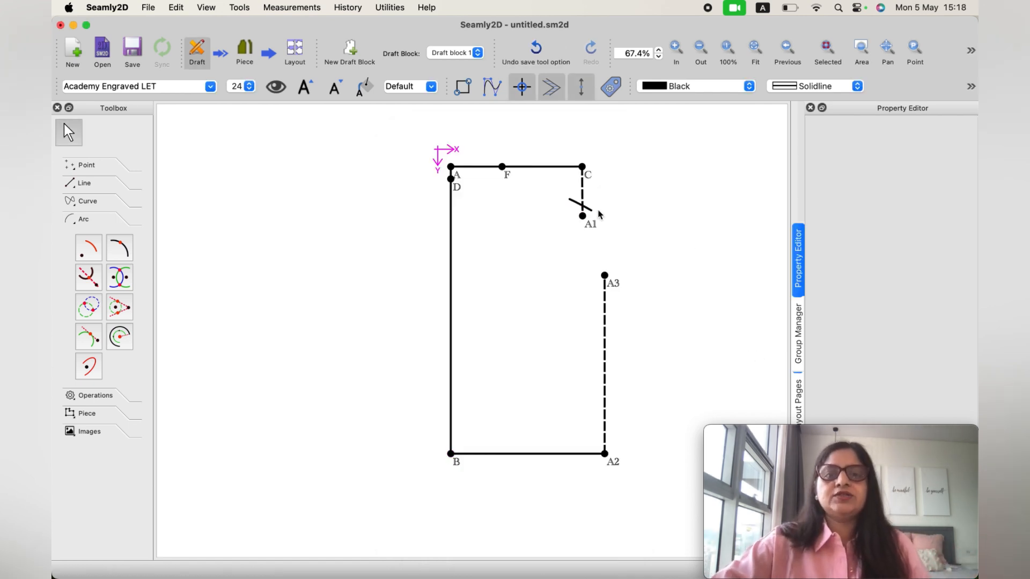
Step: Create an Intersect Arc and Line point with arc centre B, line points C and A1, and the radius formula 17+1/8 cm
{"action": "left_click", "coordinate": [84, 166]}
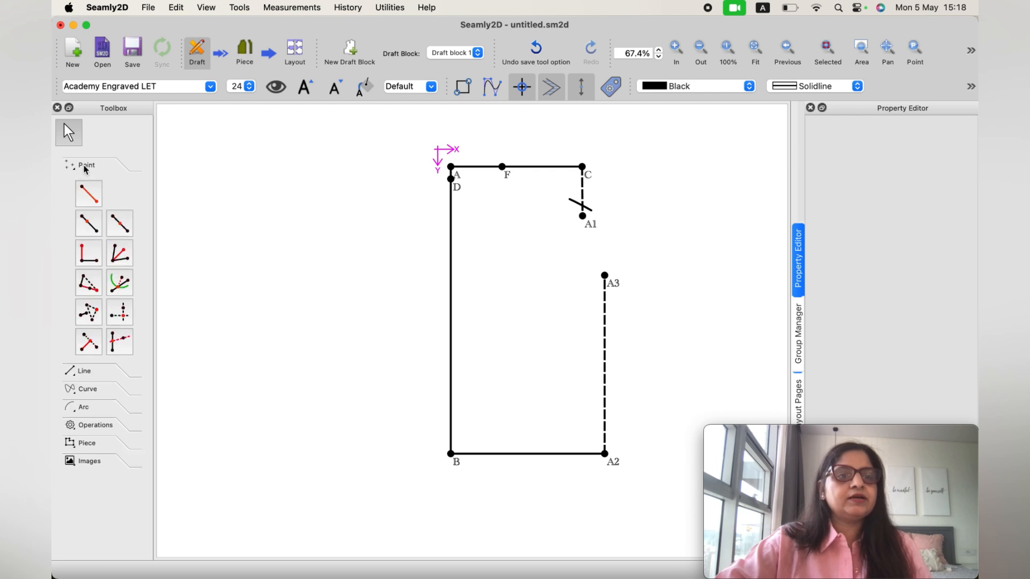
{"action": "left_click", "coordinate": [118, 288]}
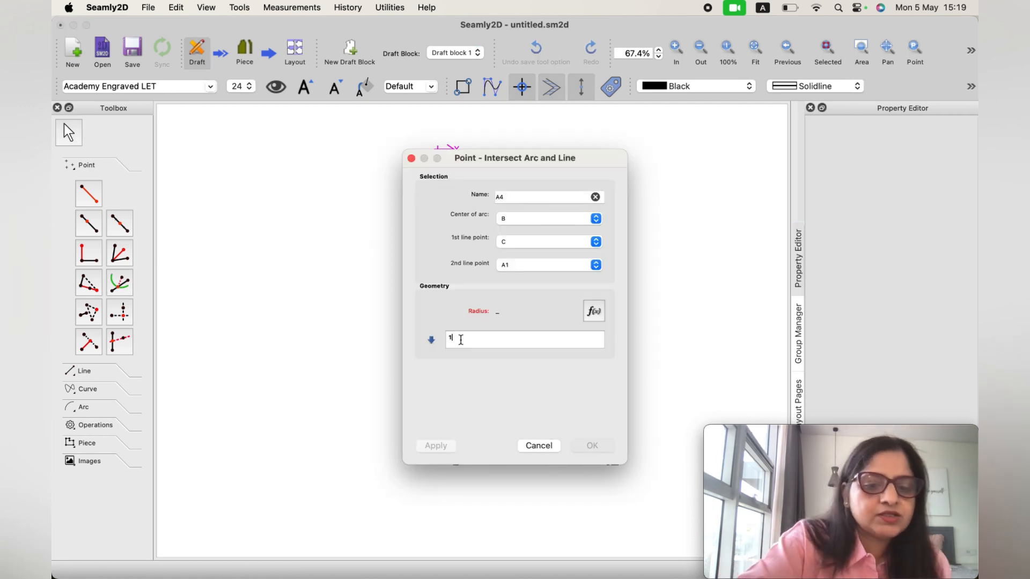
{"action": "type", "text": "7"}
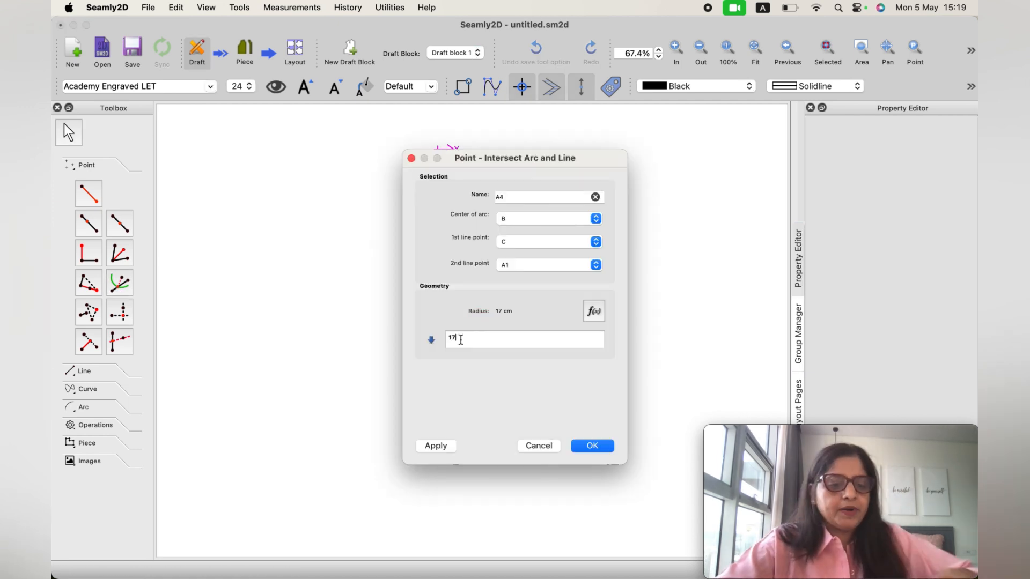
{"action": "type", "text": "+1"}
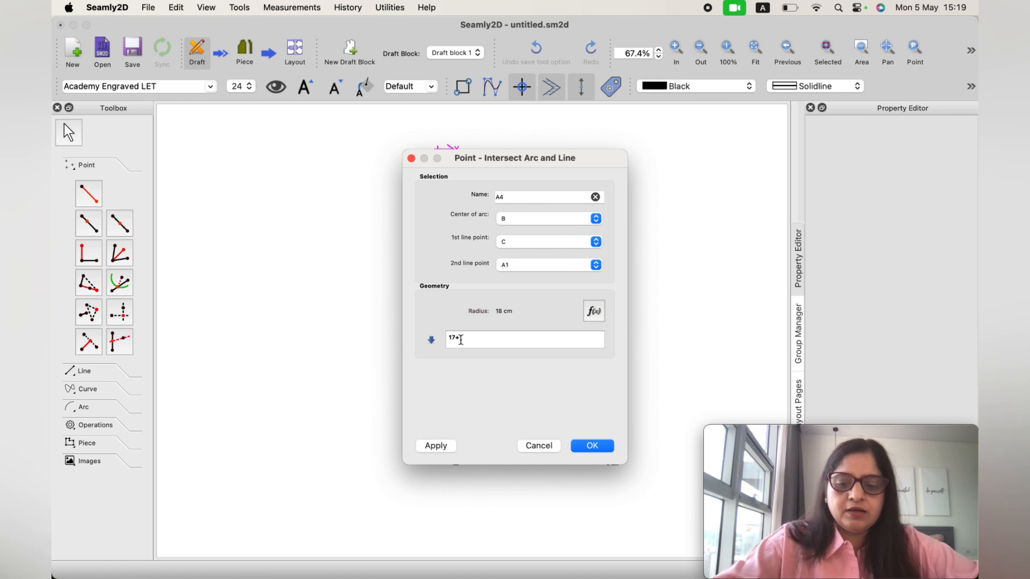
{"action": "key", "text": "BackSpace"}
{"action": "type", "text": "1/8"}
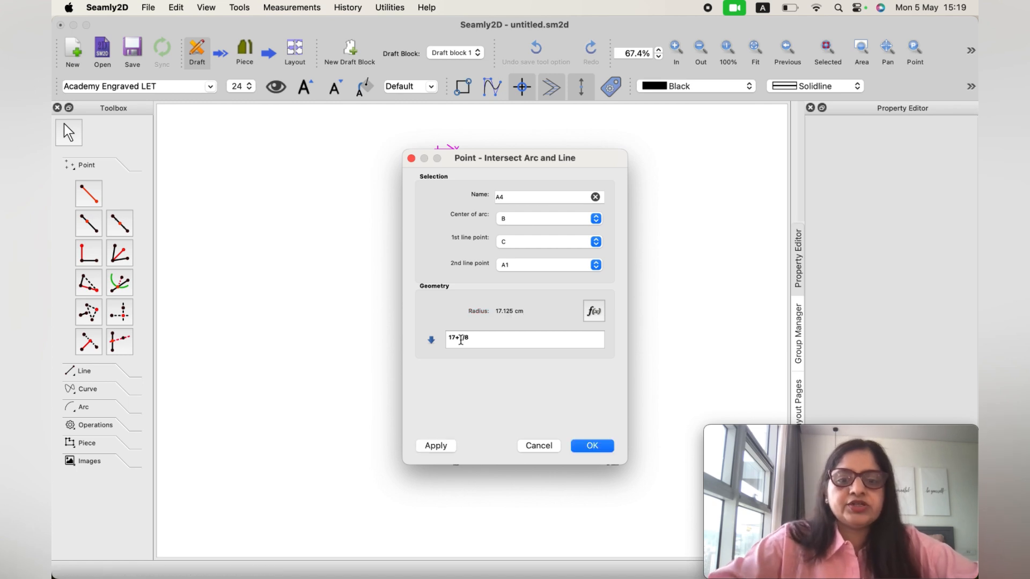
{"action": "left_click", "coordinate": [592, 446]}
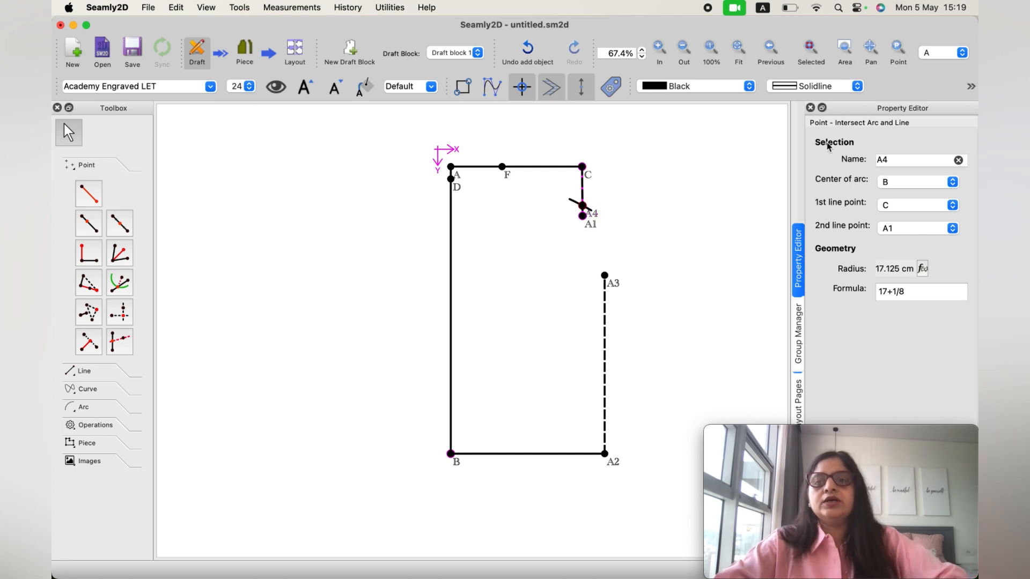
Step: Rename the new arc and line intersection point as G and move its label clear of A1, to the right of the point
{"action": "left_click", "coordinate": [876, 159]}
{"action": "double_click", "coordinate": [876, 159]}
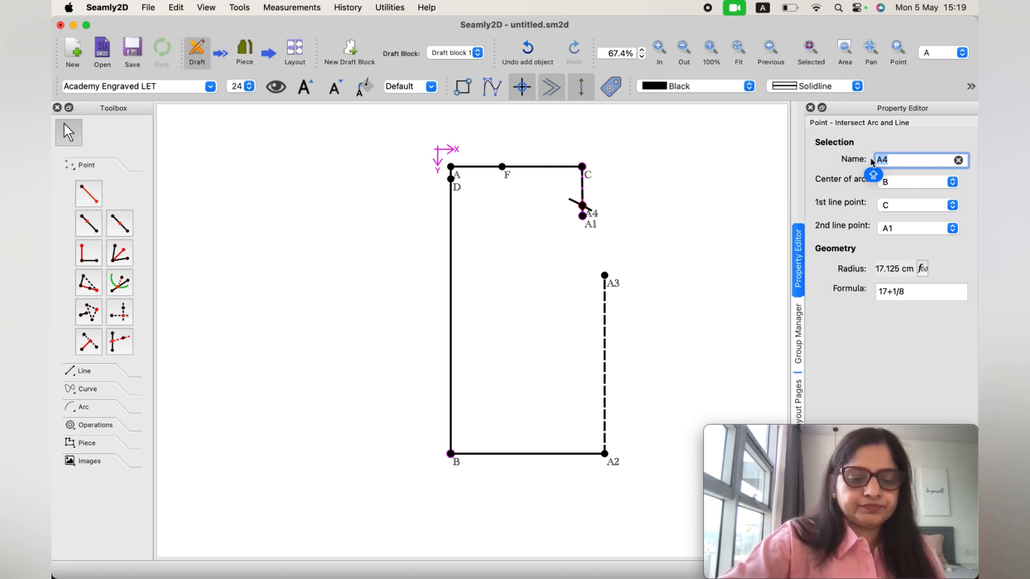
{"action": "type", "text": "G"}
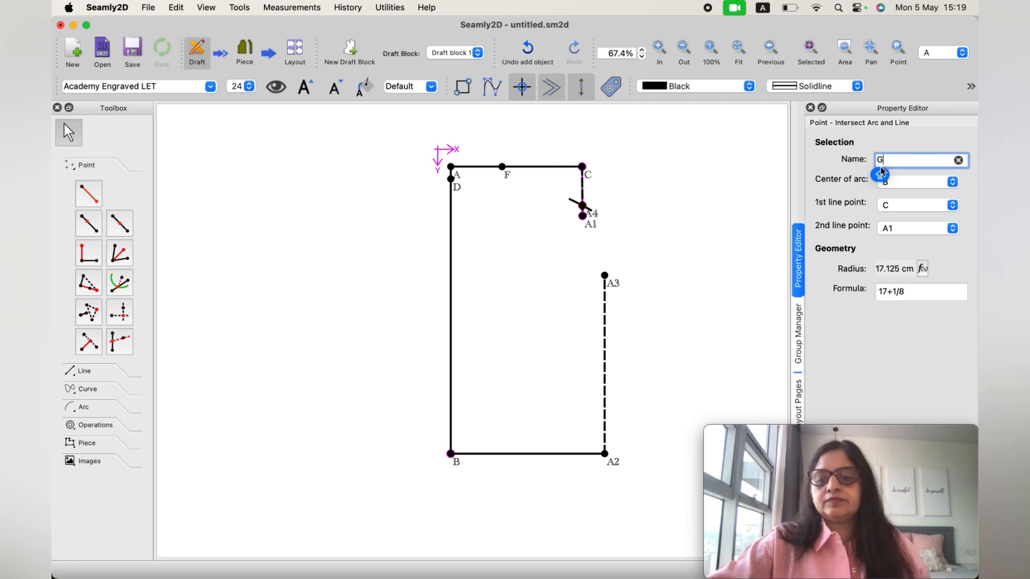
{"action": "key", "text": "Caps_Lock"}
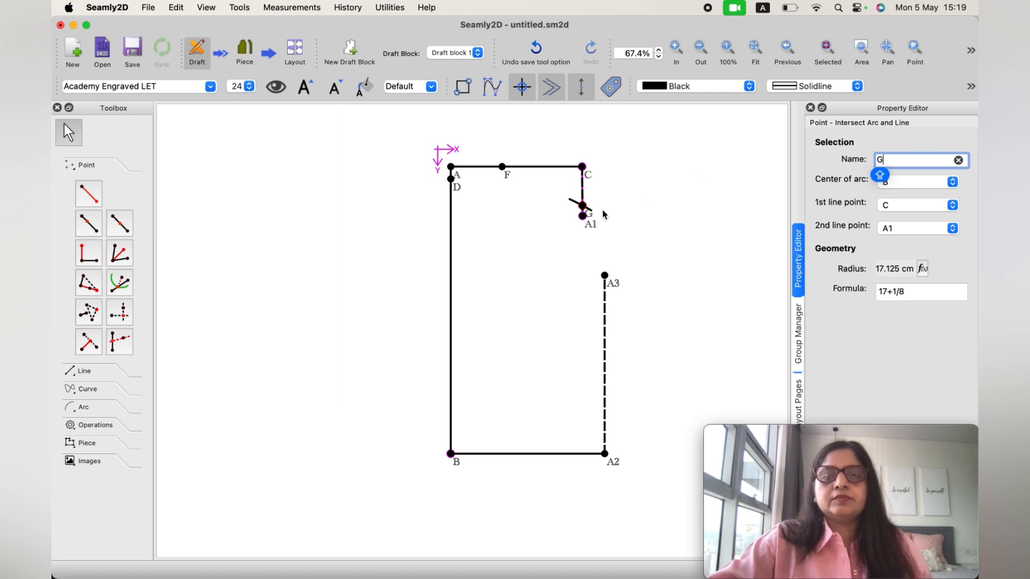
{"action": "left_click_drag", "start_coordinate": [590, 217], "coordinate": [620, 209]}
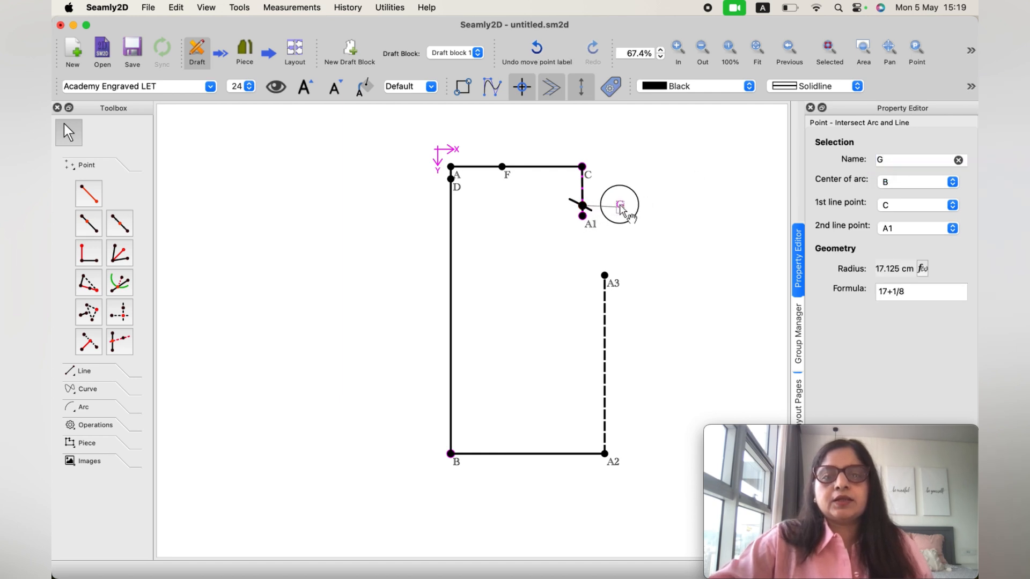
{"action": "left_click", "coordinate": [608, 240]}
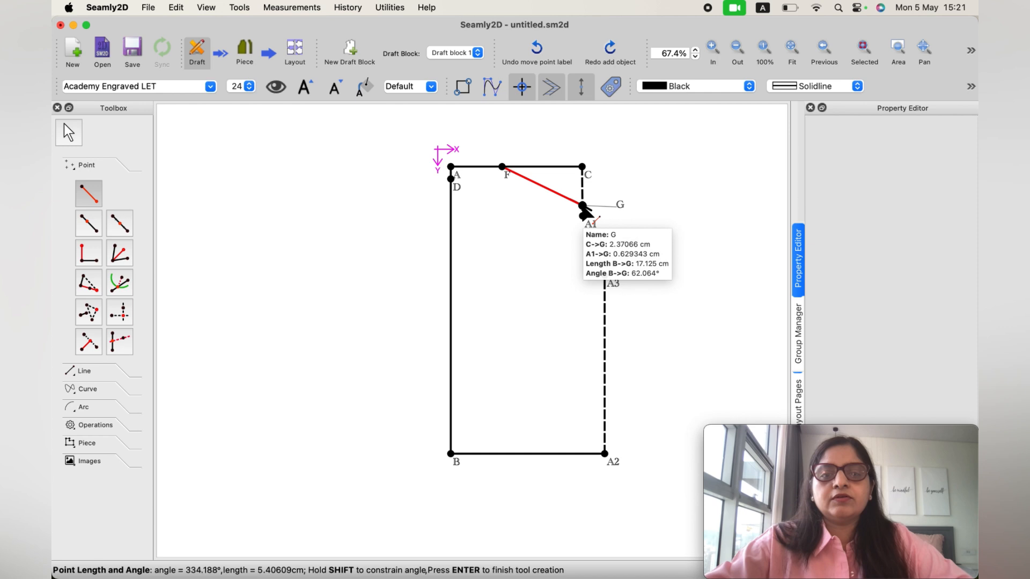
Step: Create a Length and Angle point from F through G with the length formula 5+3/4 cm at 334.188°, and name it H
{"action": "left_click", "coordinate": [582, 206]}
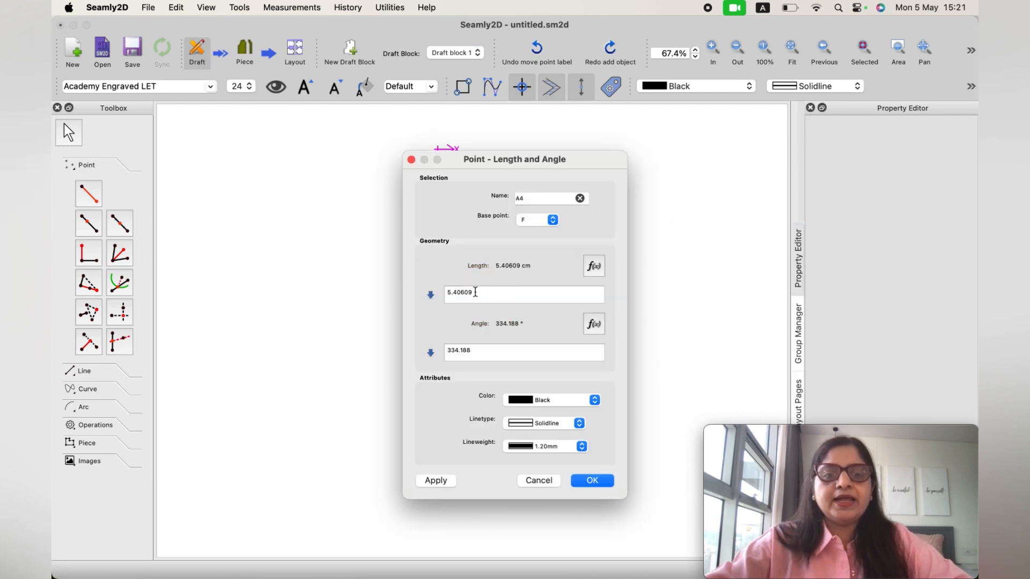
{"action": "left_click_drag", "start_coordinate": [474, 294], "coordinate": [428, 294]}
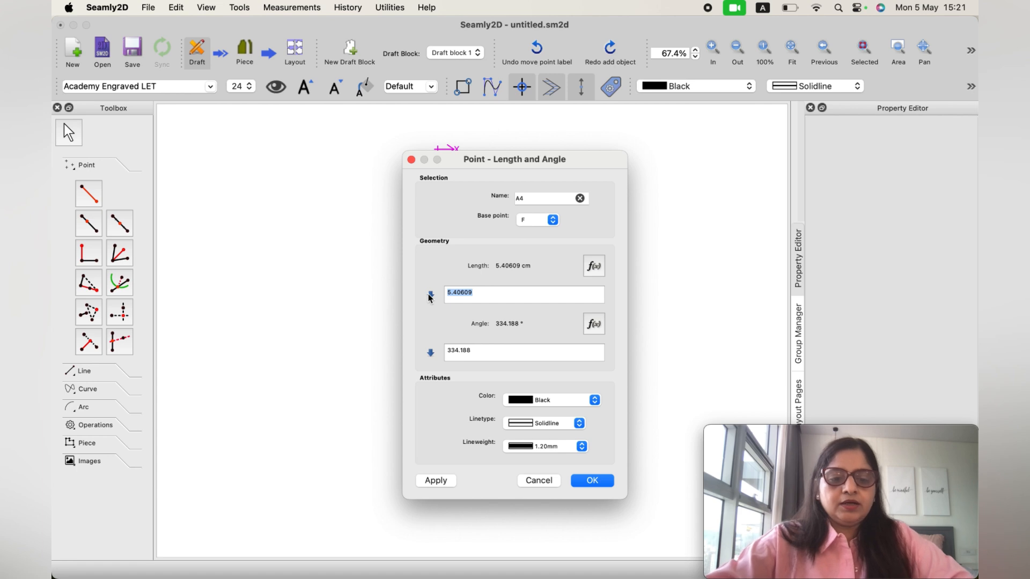
{"action": "type", "text": "5+"}
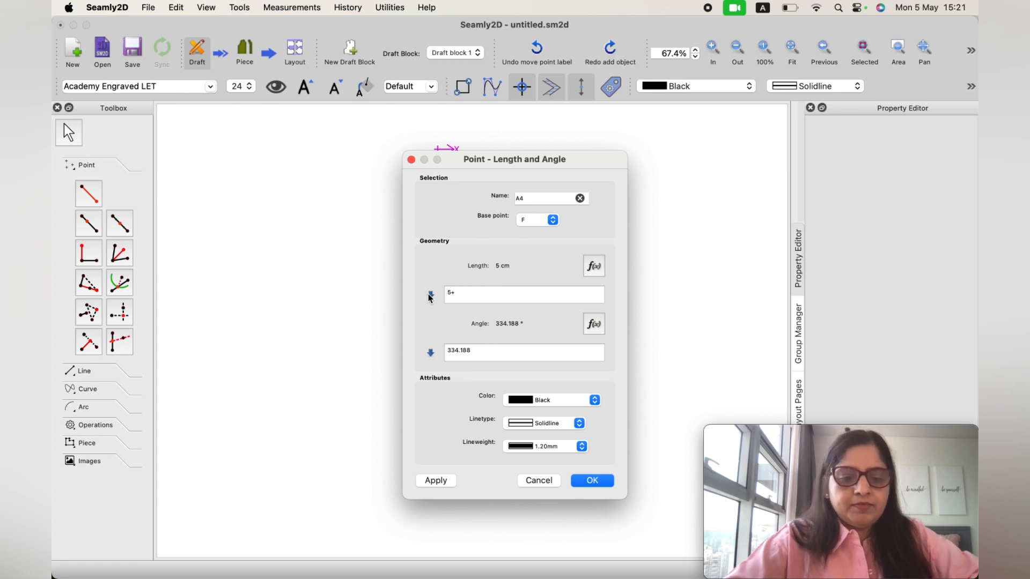
{"action": "type", "text": "3/4"}
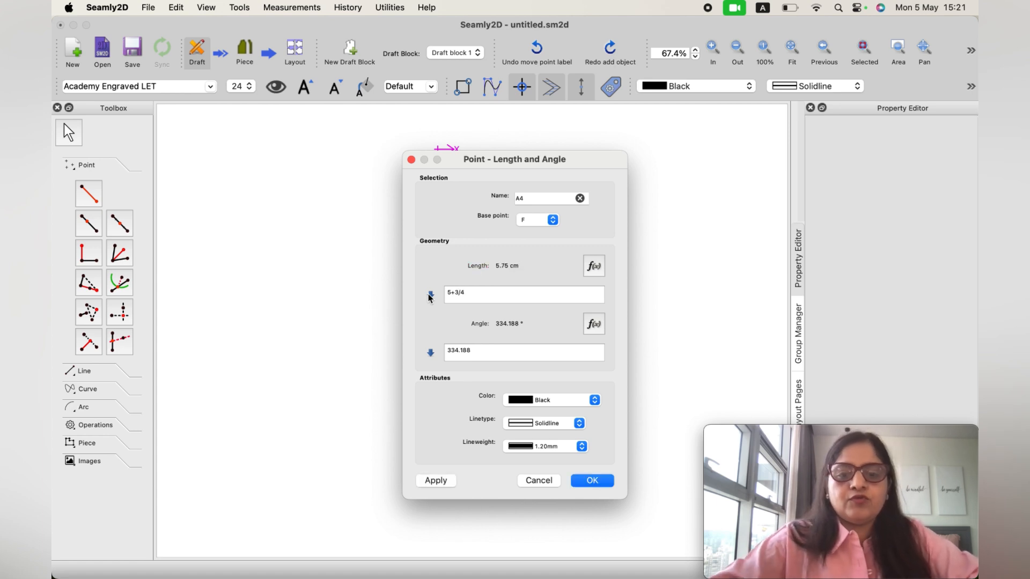
{"action": "left_click", "coordinate": [593, 480]}
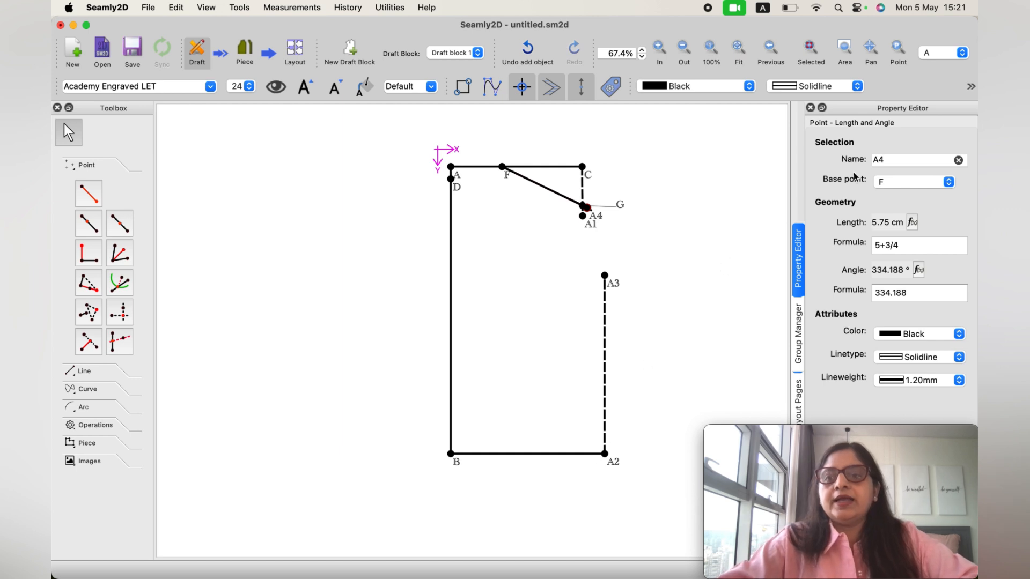
{"action": "left_click_drag", "start_coordinate": [889, 159], "coordinate": [872, 160]}
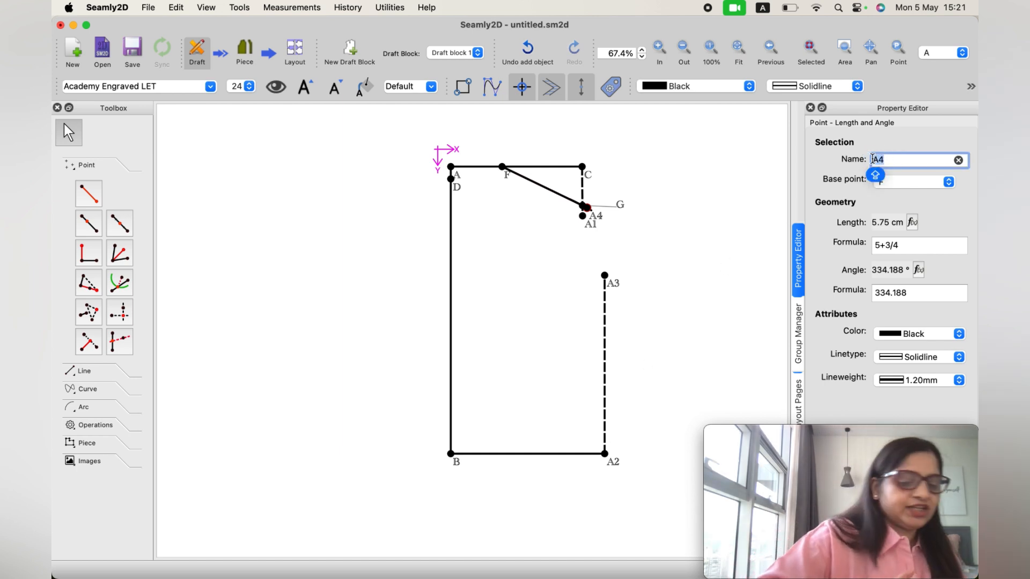
{"action": "type", "text": "H"}
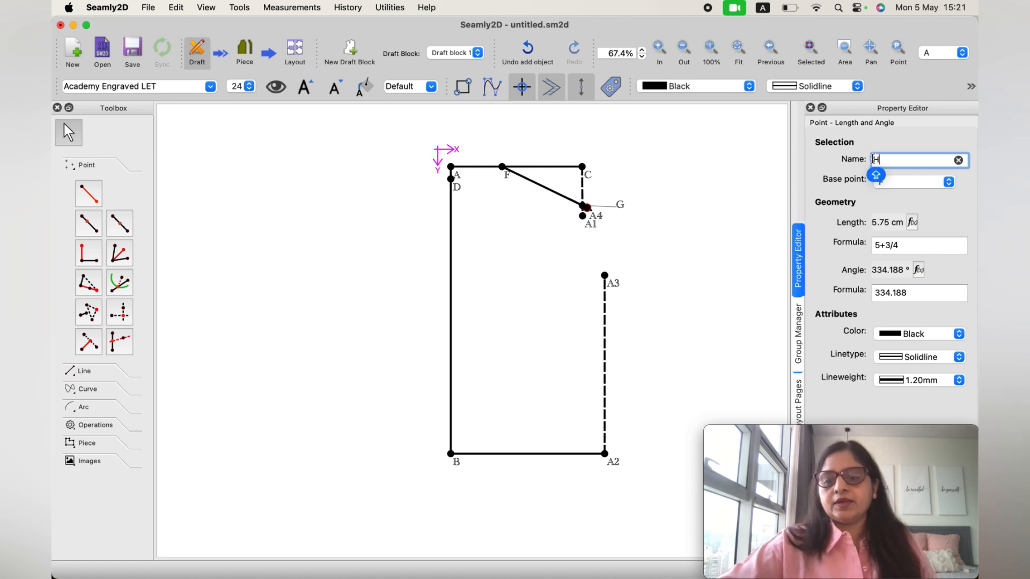
{"action": "key", "text": "Return"}
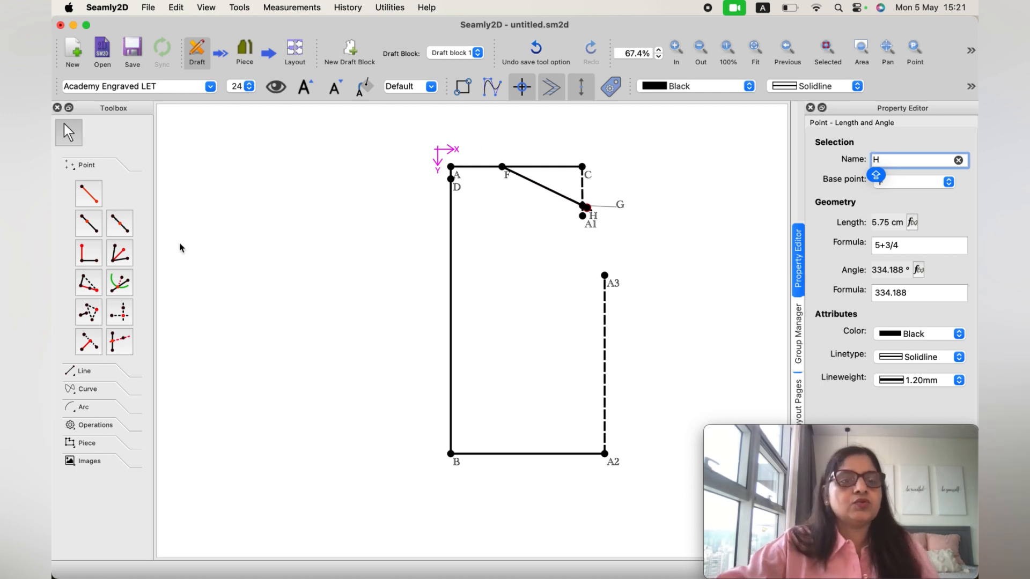
Step: Create an Intersect XY point using F for the X value and D for the Y value
{"action": "left_click", "coordinate": [120, 312]}
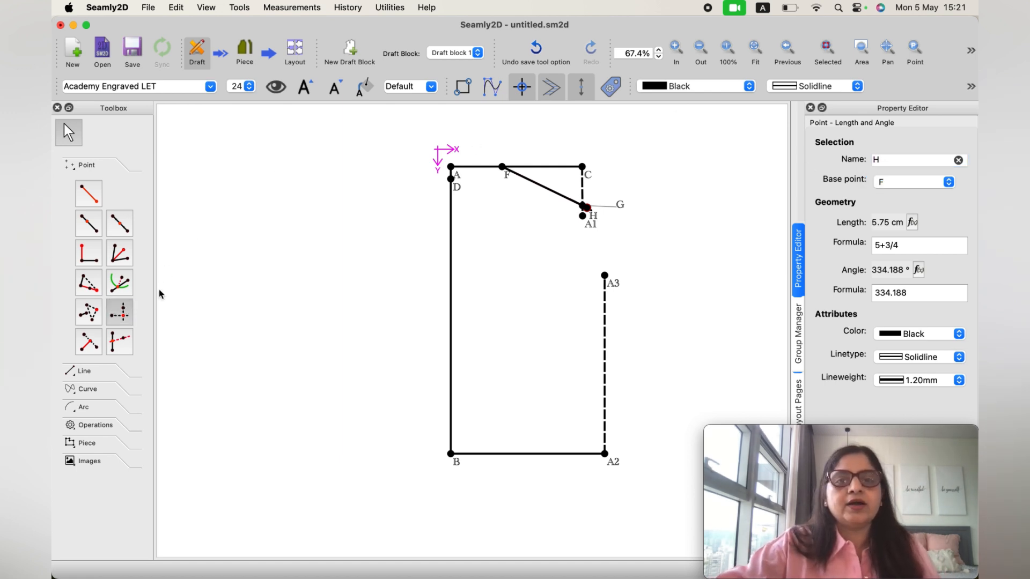
{"action": "left_click", "coordinate": [502, 168]}
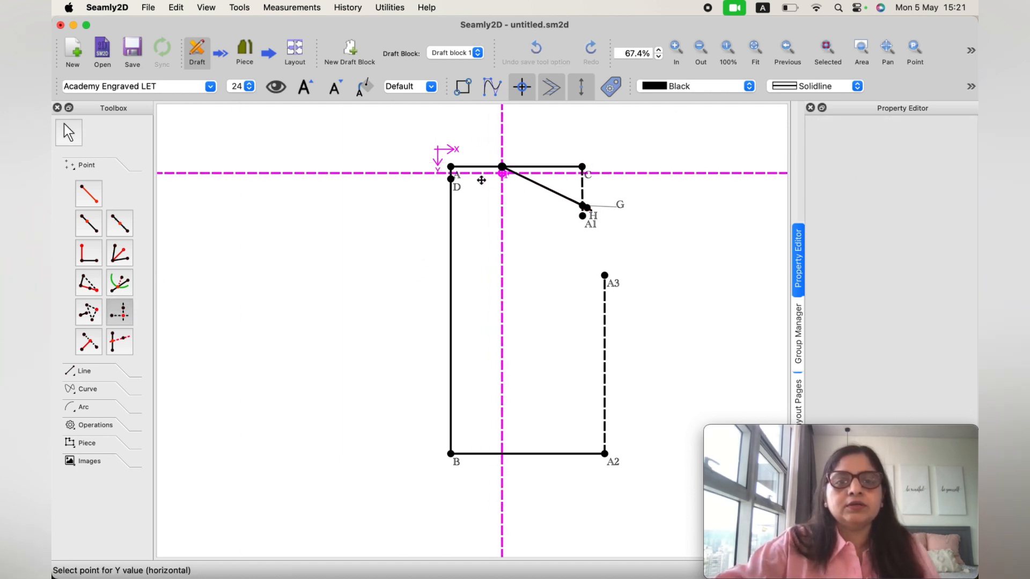
{"action": "left_click", "coordinate": [451, 180]}
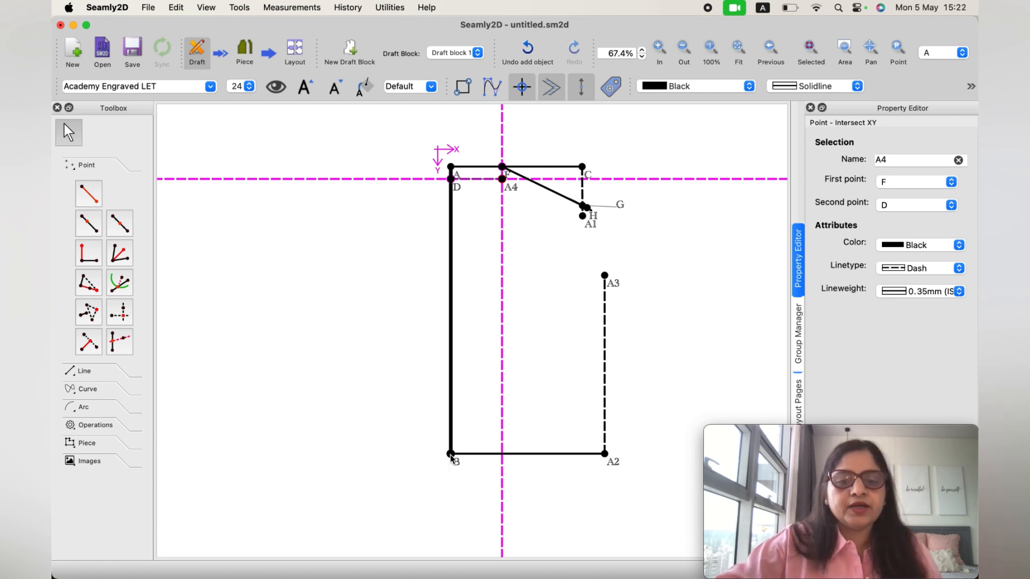
Step: Create an On Line point between B and A2 with the length formula 3+1/4 cm from B, and name it I
{"action": "left_click", "coordinate": [84, 225]}
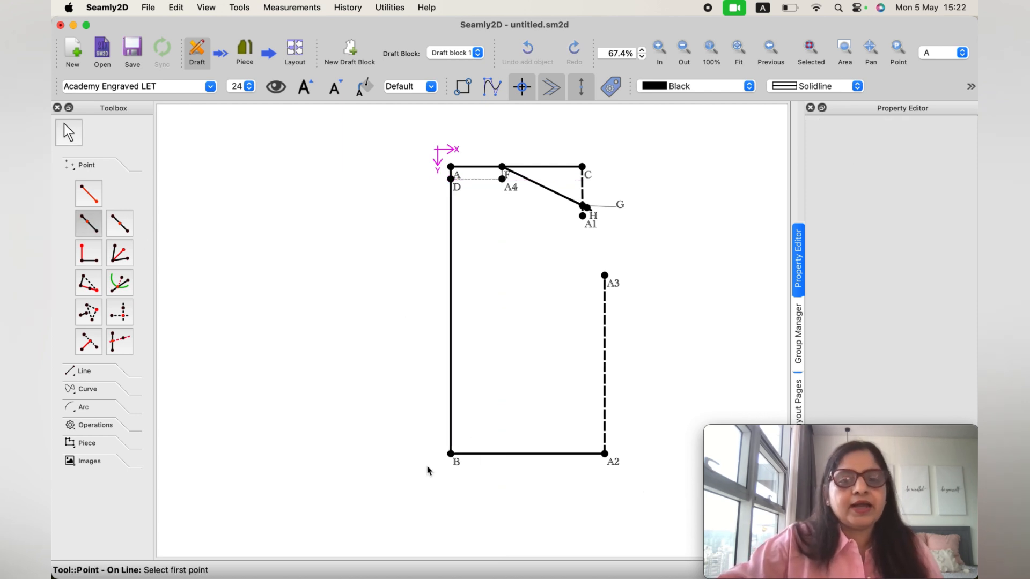
{"action": "left_click", "coordinate": [449, 454]}
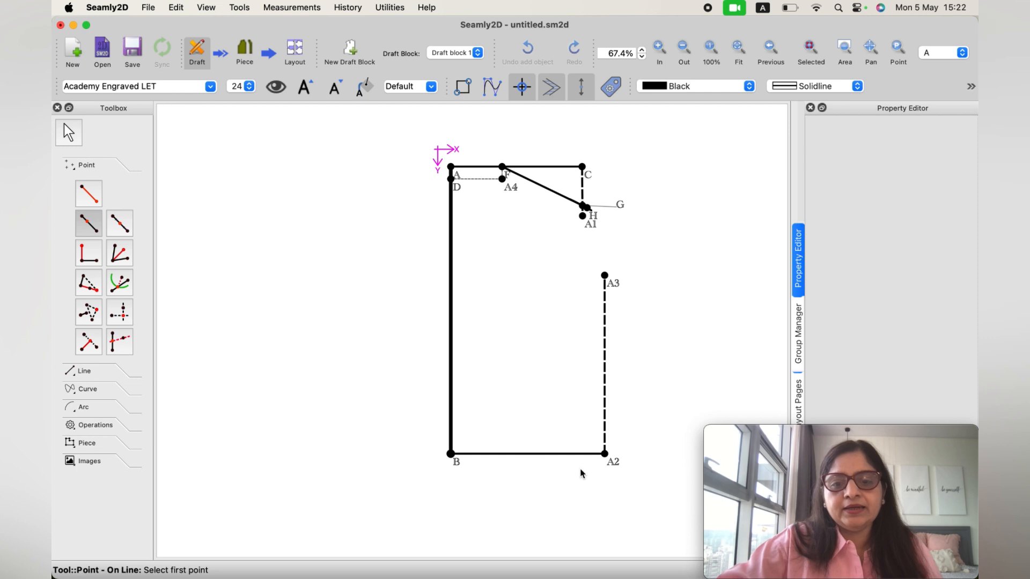
{"action": "left_click", "coordinate": [604, 454]}
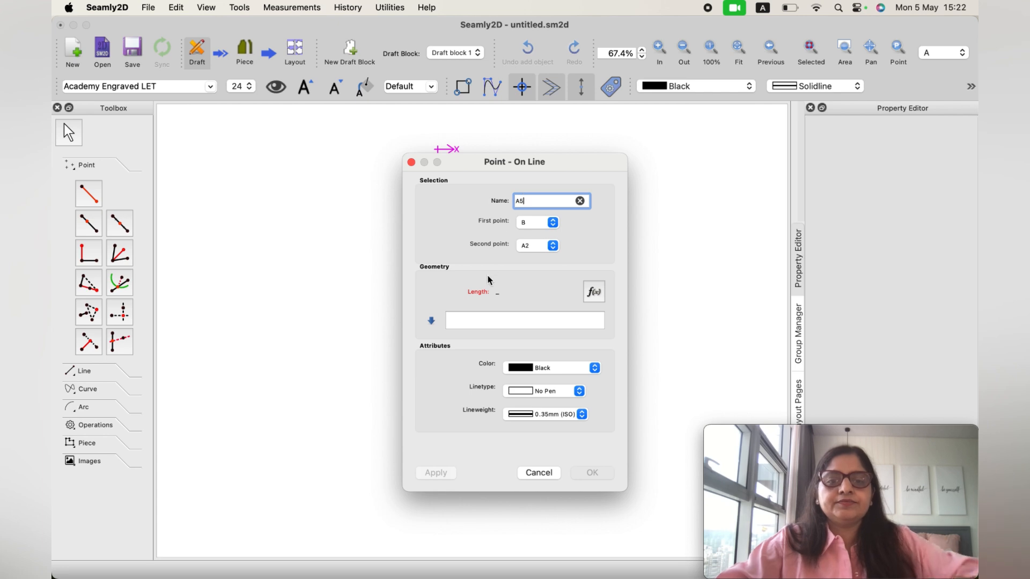
{"action": "left_click", "coordinate": [526, 201]}
{"action": "left_click_drag", "start_coordinate": [526, 201], "coordinate": [517, 201]}
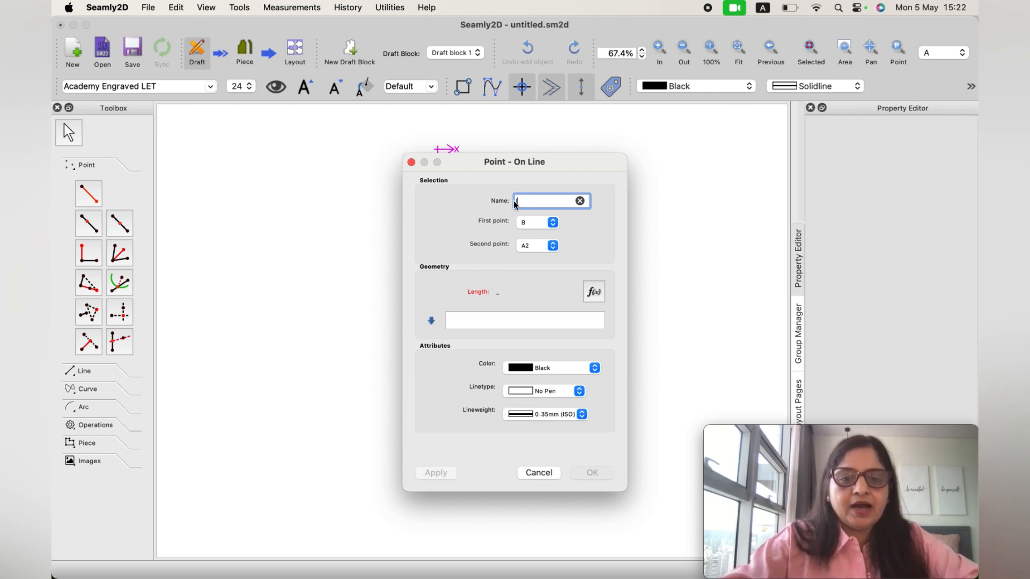
{"action": "type", "text": "I"}
{"action": "left_click", "coordinate": [455, 318]}
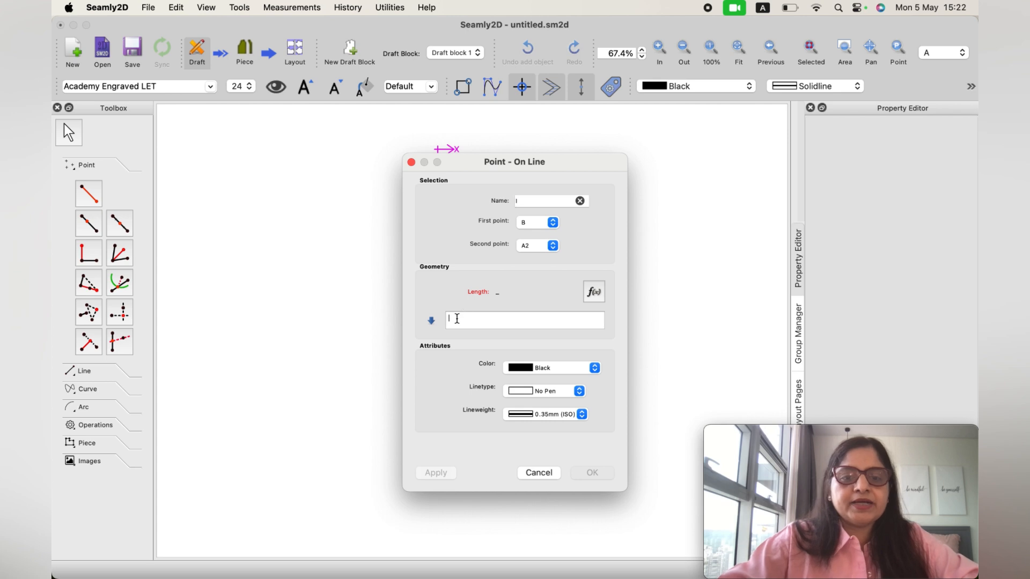
{"action": "type", "text": "3"}
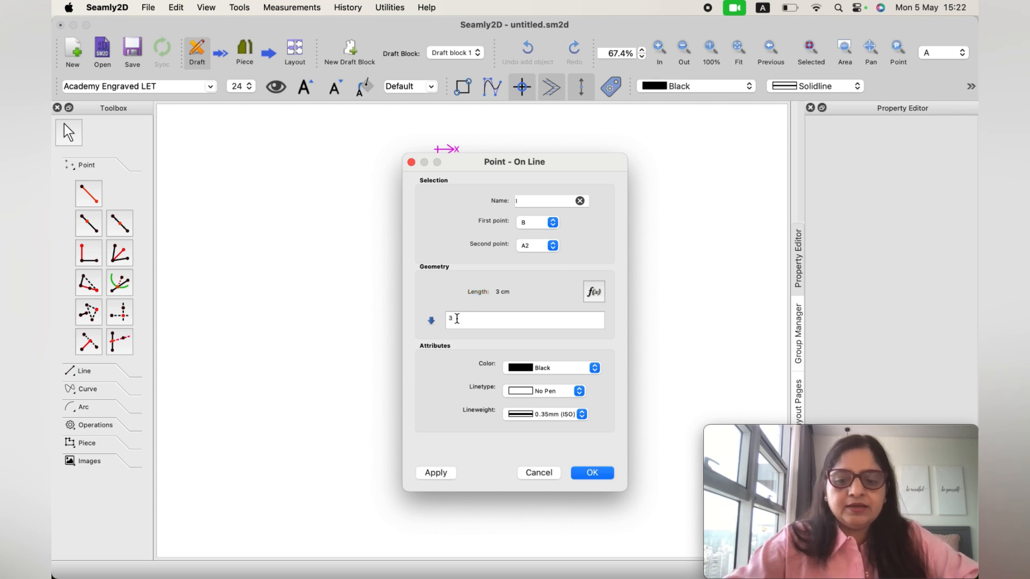
{"action": "type", "text": "+1"}
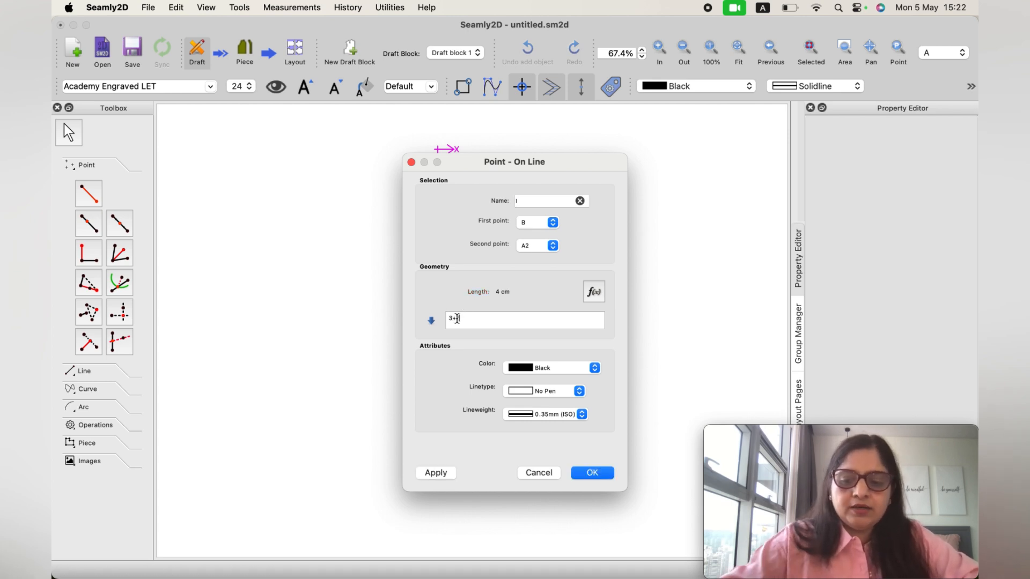
{"action": "type", "text": "/4"}
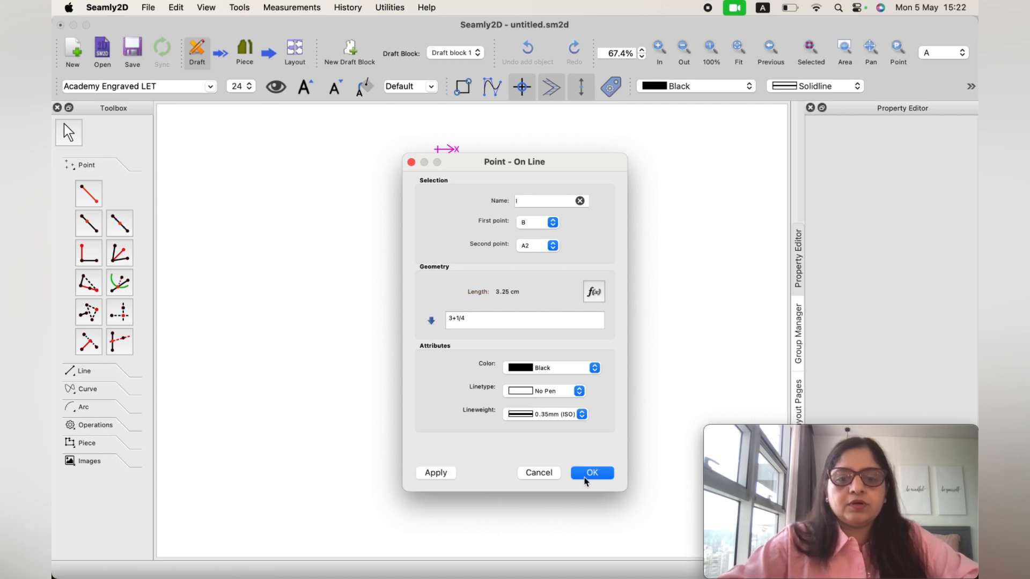
{"action": "left_click", "coordinate": [584, 476]}
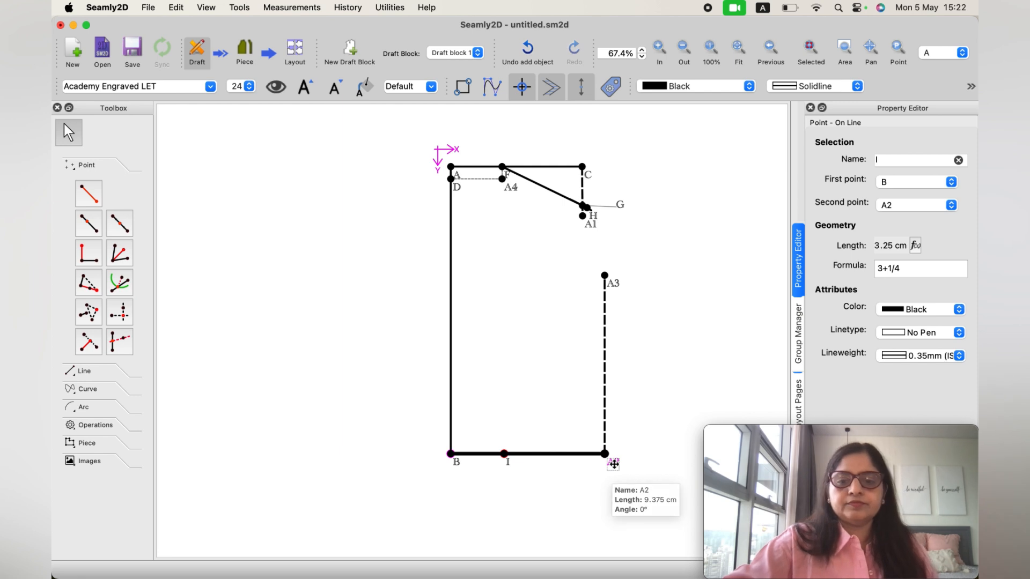
Step: Rename point A2, at the far end of the bottom line from B, as E
{"action": "left_click", "coordinate": [614, 464]}
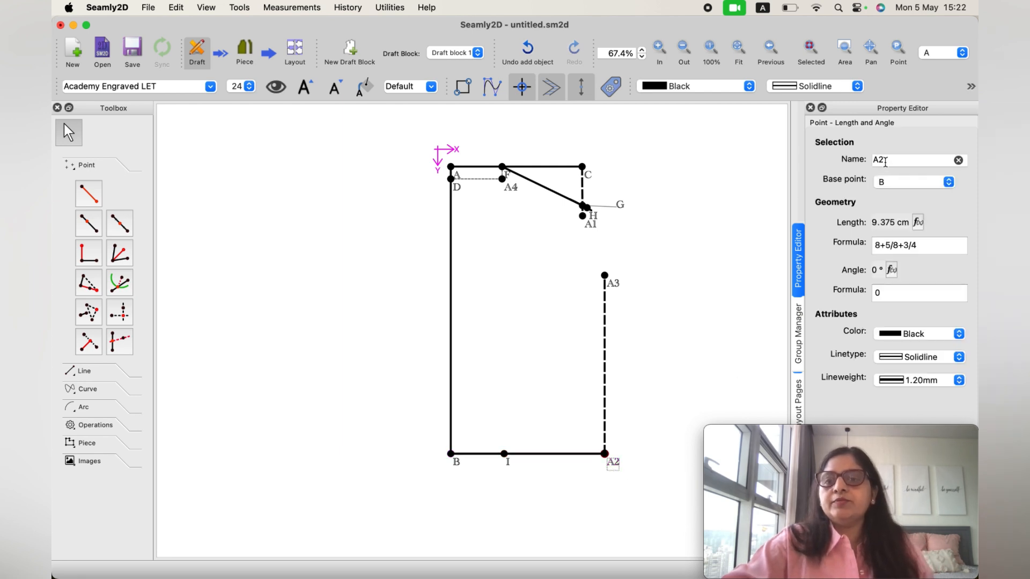
{"action": "double_click", "coordinate": [884, 160]}
{"action": "type", "text": "E"}
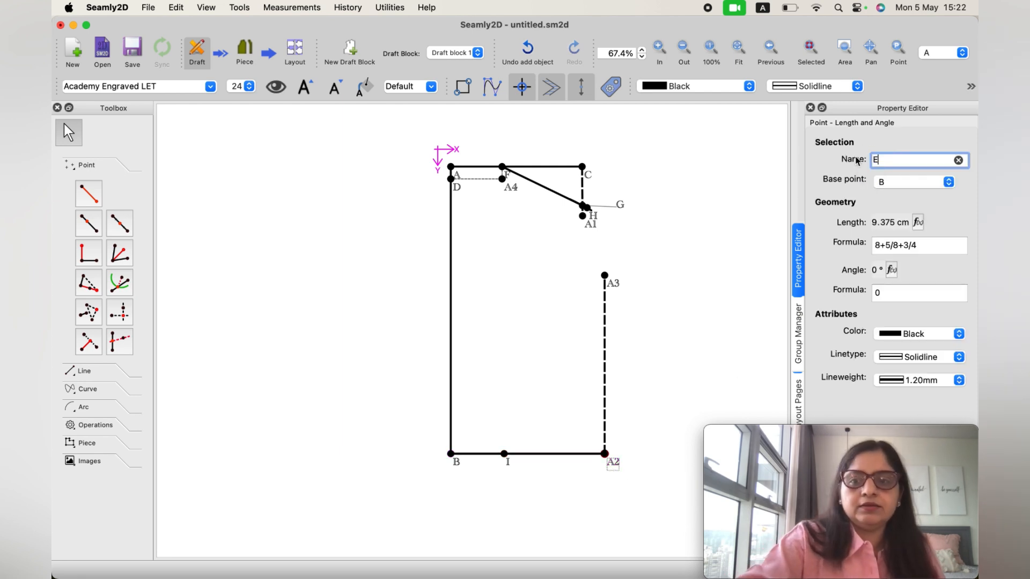
{"action": "key", "text": "Return"}
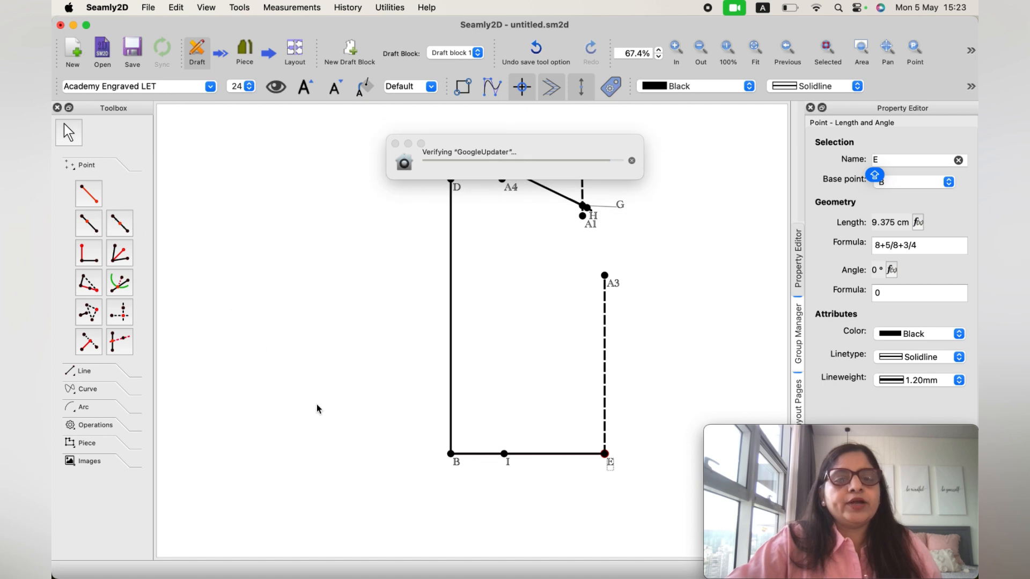
Step: Create an On Line point from B towards E with the length formula 6+5/8+1/4+1 cm, and name it J
{"action": "key", "text": "o"}
{"action": "key", "text": "l"}
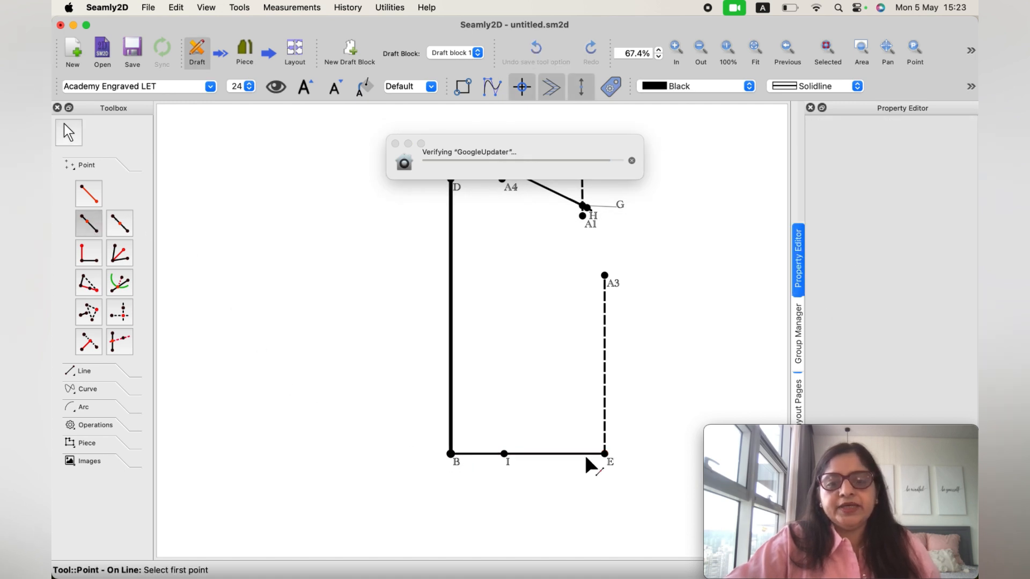
{"action": "left_click", "coordinate": [603, 454]}
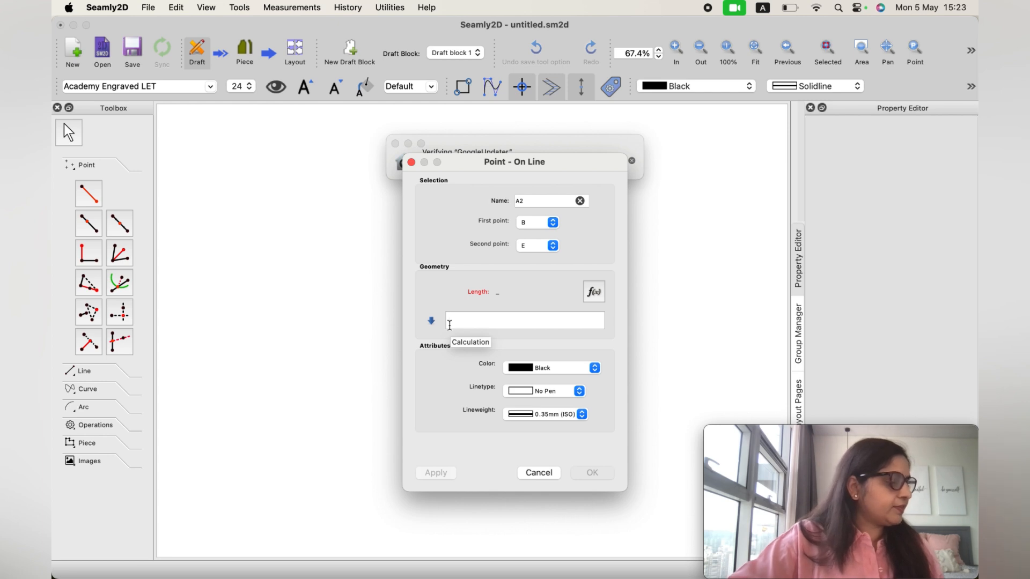
{"action": "left_click", "coordinate": [449, 324]}
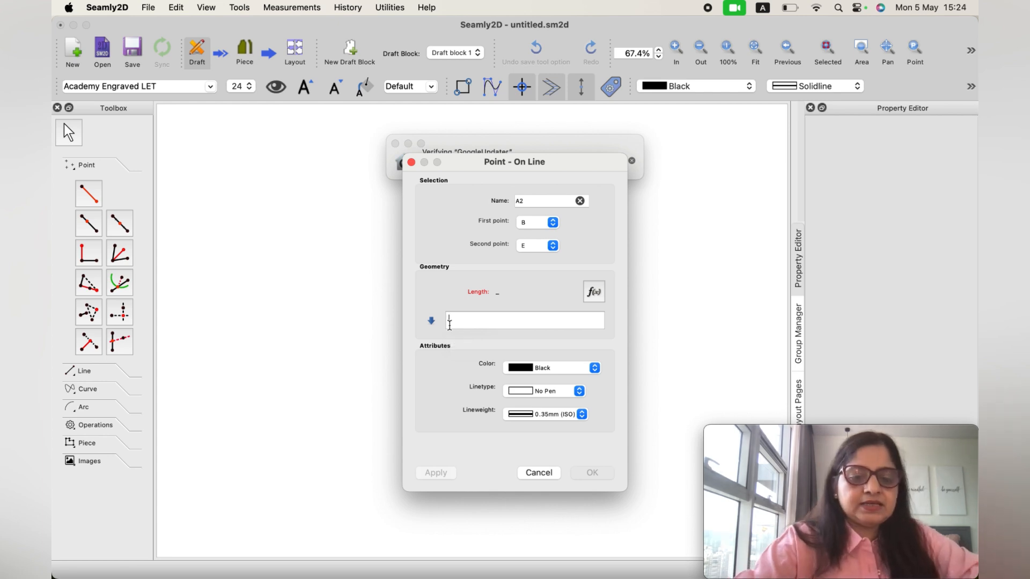
{"action": "type", "text": "6+"}
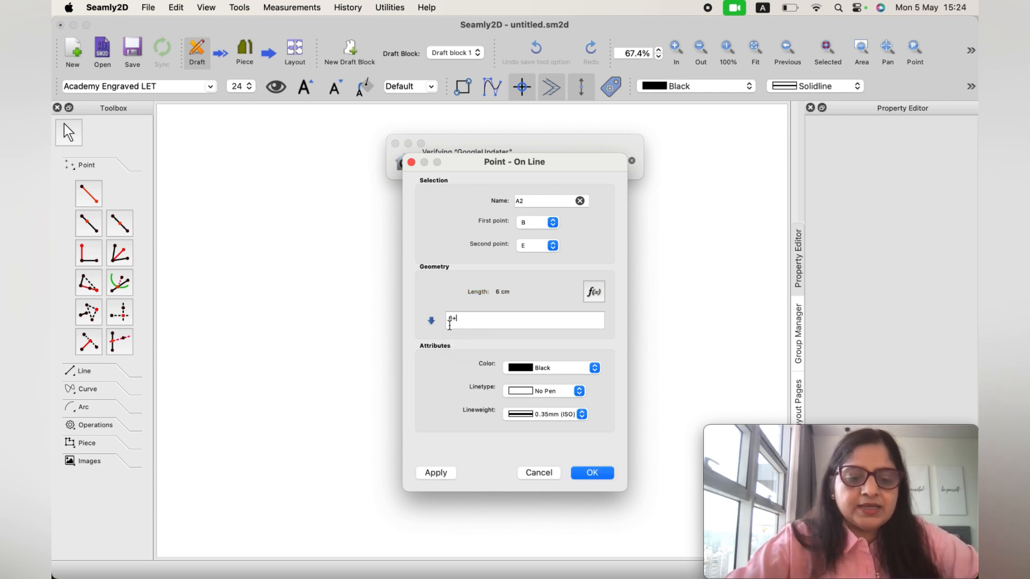
{"action": "type", "text": "5/"}
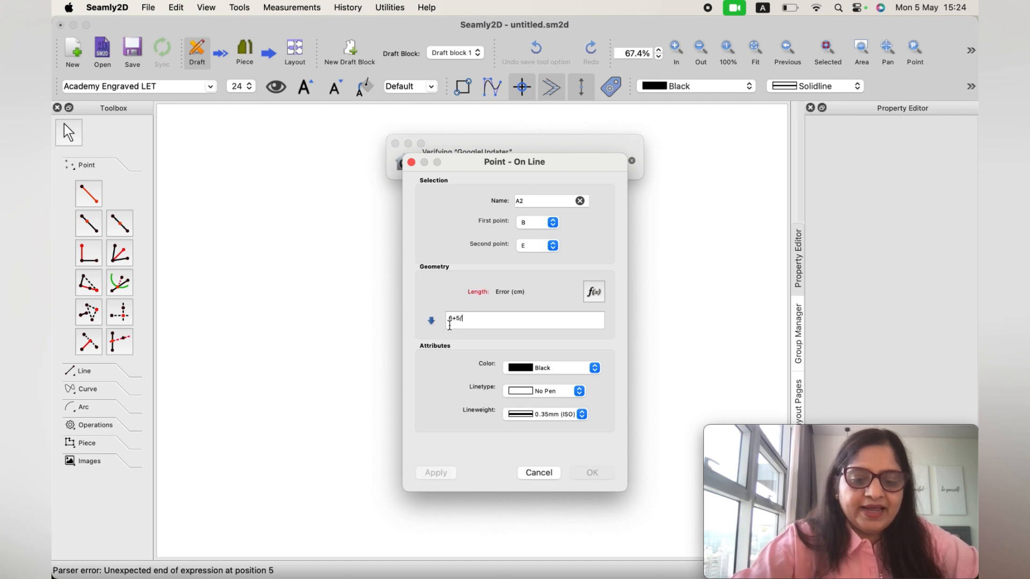
{"action": "type", "text": "8"}
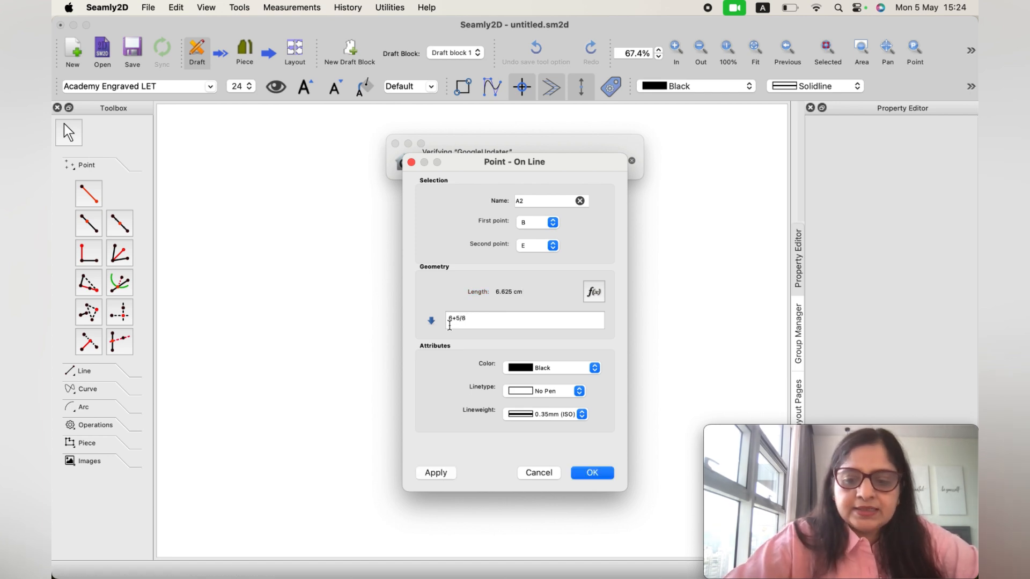
{"action": "type", "text": "+1/"}
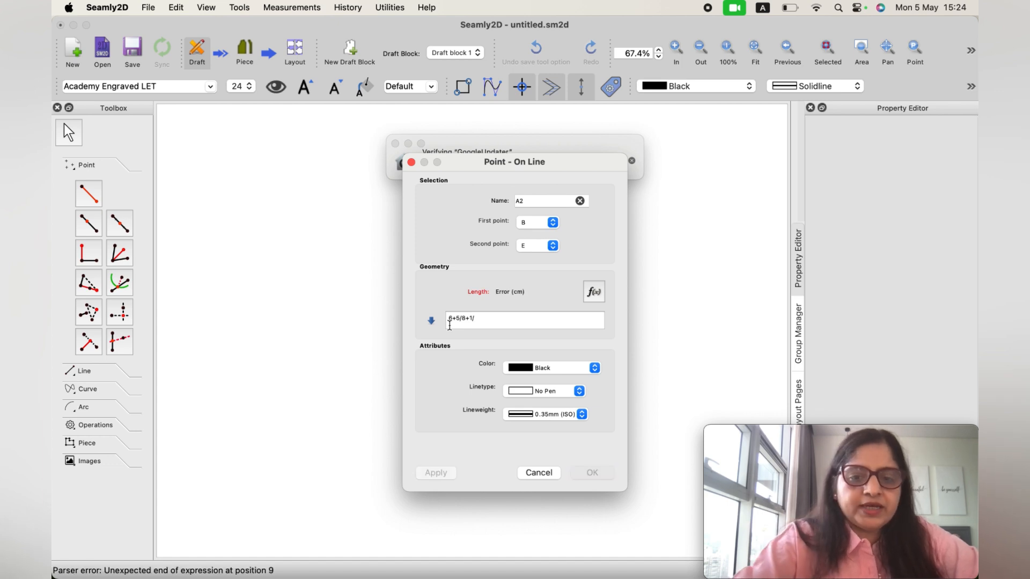
{"action": "type", "text": "4+1"}
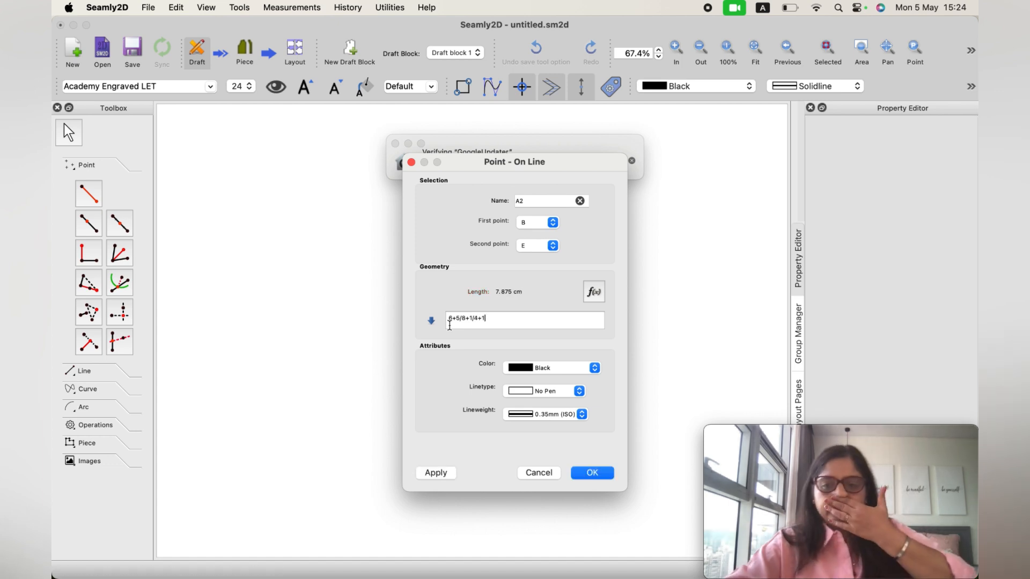
{"action": "left_click", "coordinate": [525, 202]}
{"action": "left_click_drag", "start_coordinate": [525, 202], "coordinate": [510, 204]}
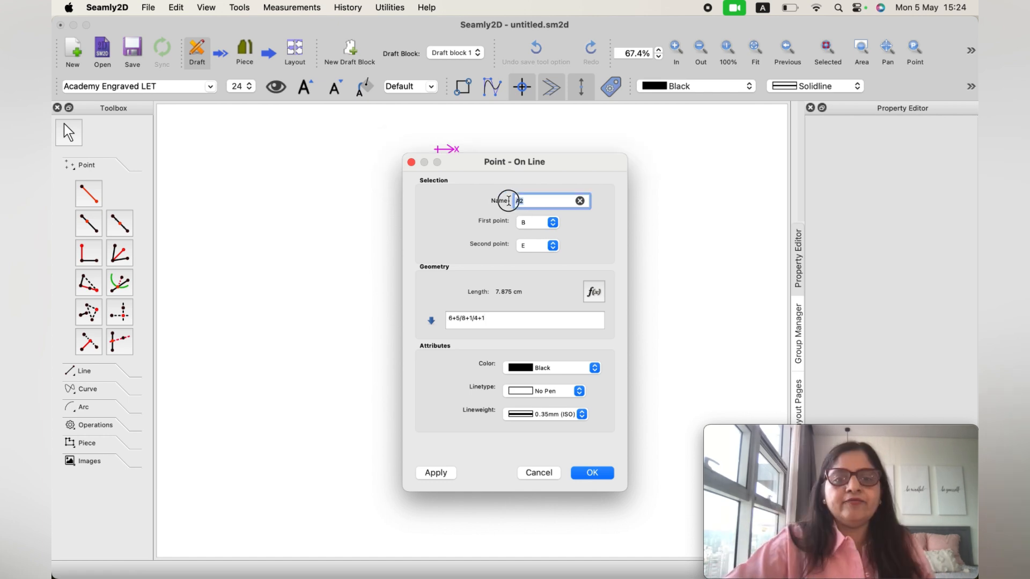
{"action": "type", "text": "J"}
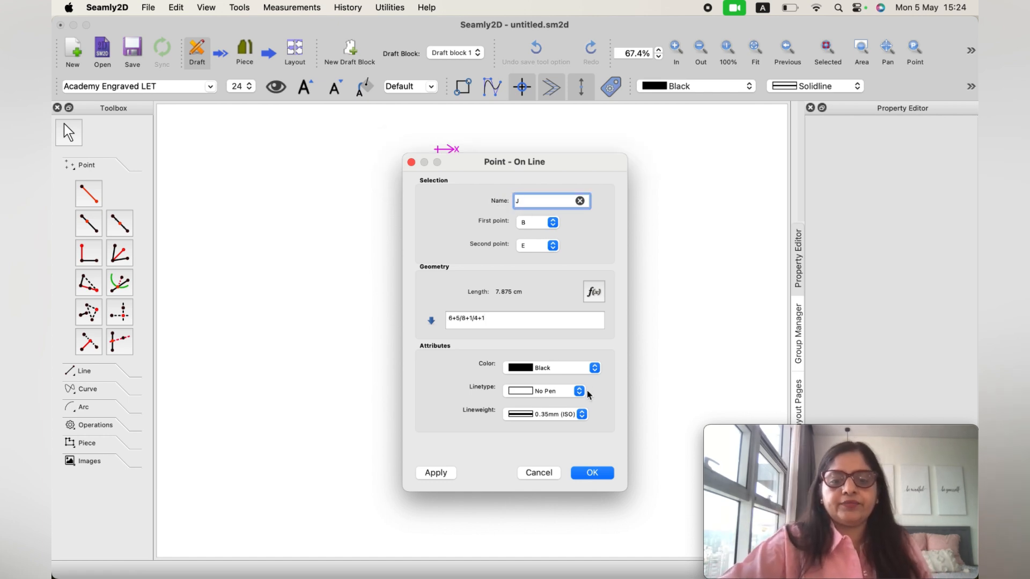
{"action": "left_click", "coordinate": [588, 475]}
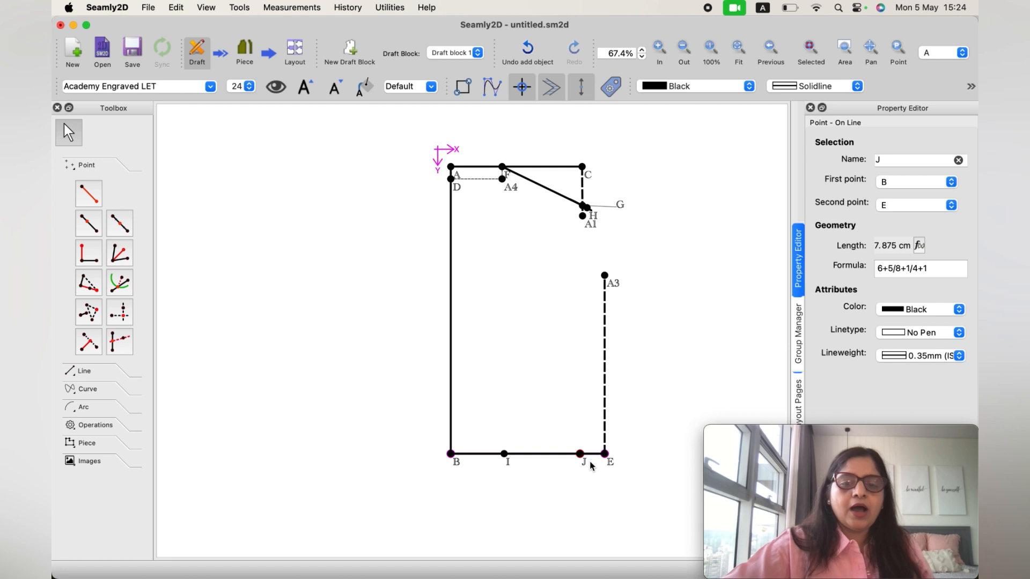
Step: Create an On Line point from I towards J with a length of 1 cm, and name it K
{"action": "left_click", "coordinate": [89, 223]}
{"action": "left_click", "coordinate": [504, 454]}
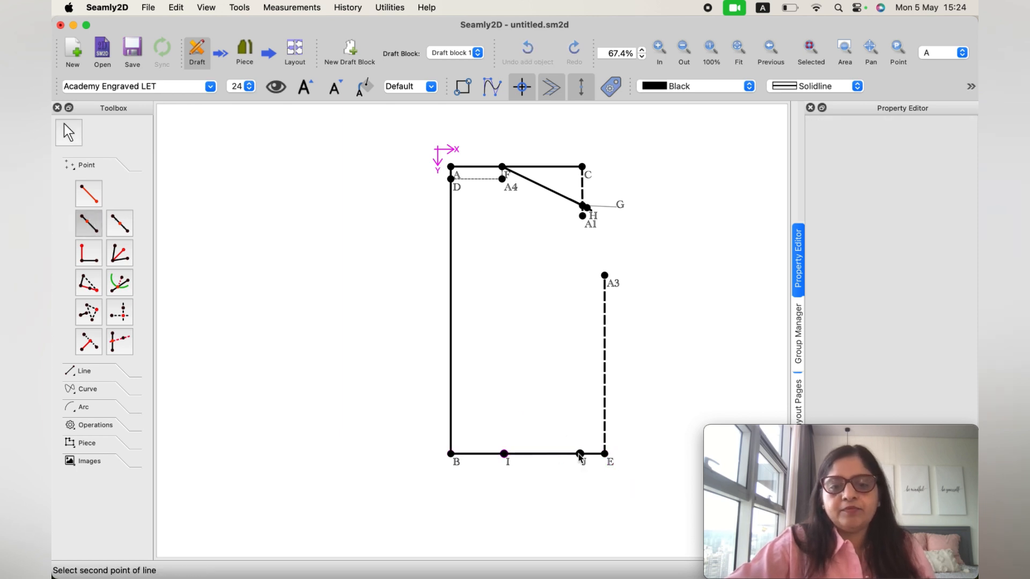
{"action": "left_click", "coordinate": [579, 454]}
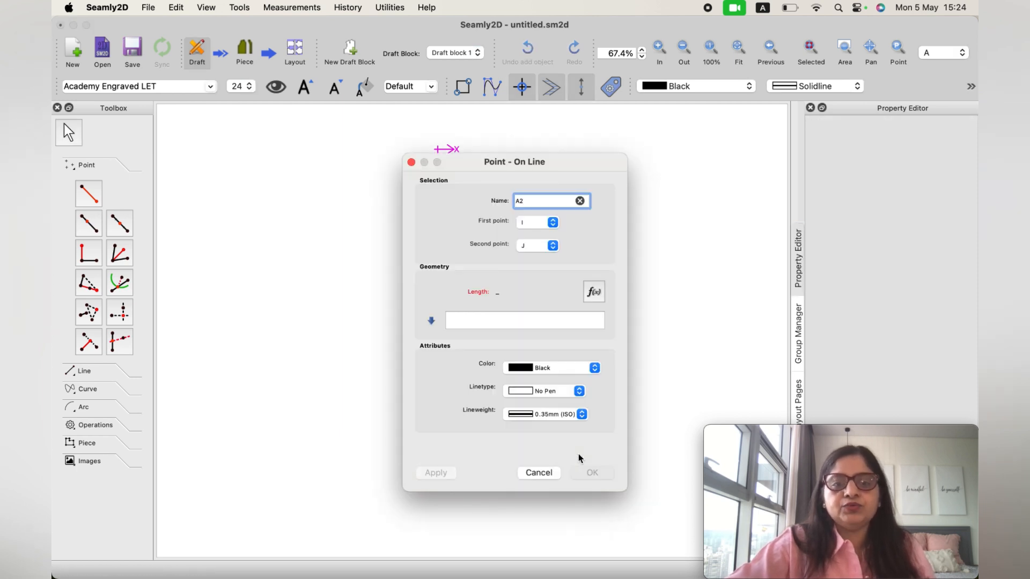
{"action": "left_click", "coordinate": [459, 320]}
{"action": "type", "text": "1"}
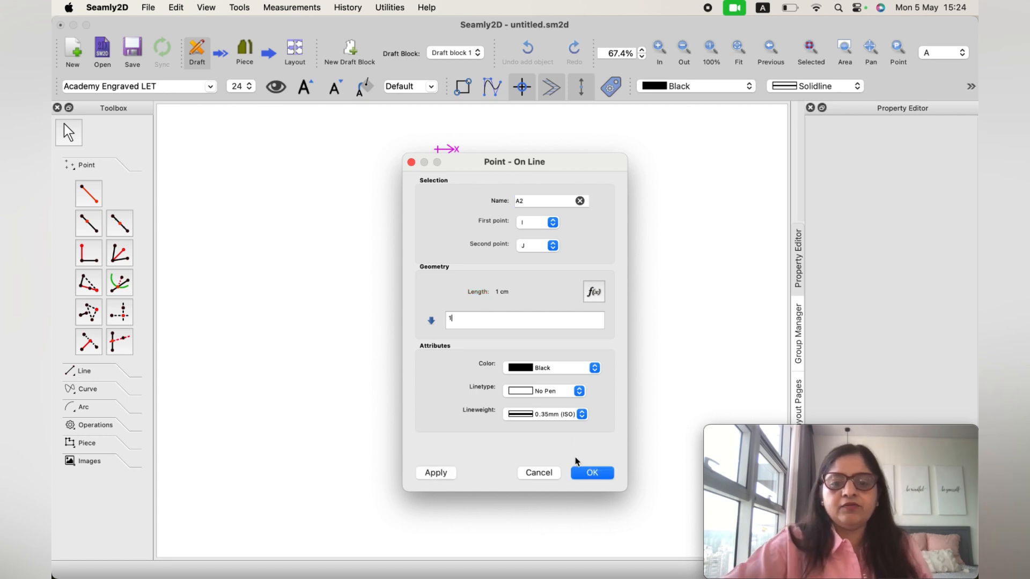
{"action": "double_click", "coordinate": [515, 201]}
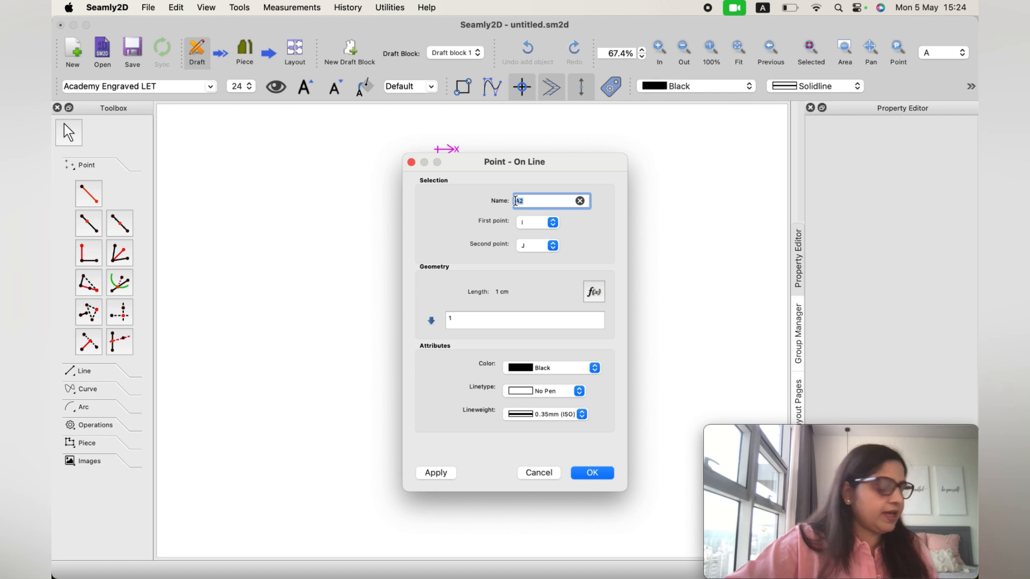
{"action": "type", "text": "K"}
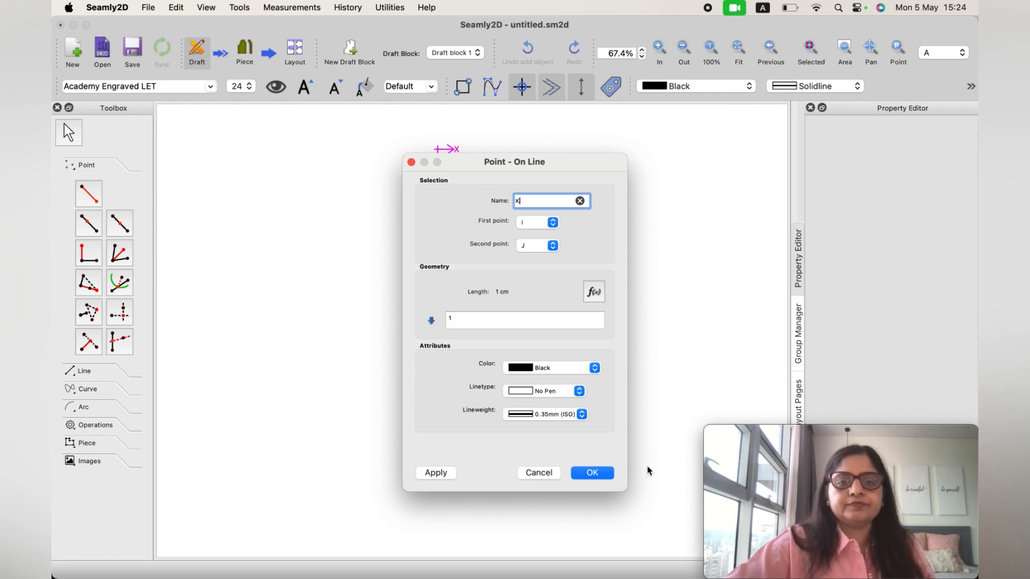
{"action": "left_click", "coordinate": [591, 473]}
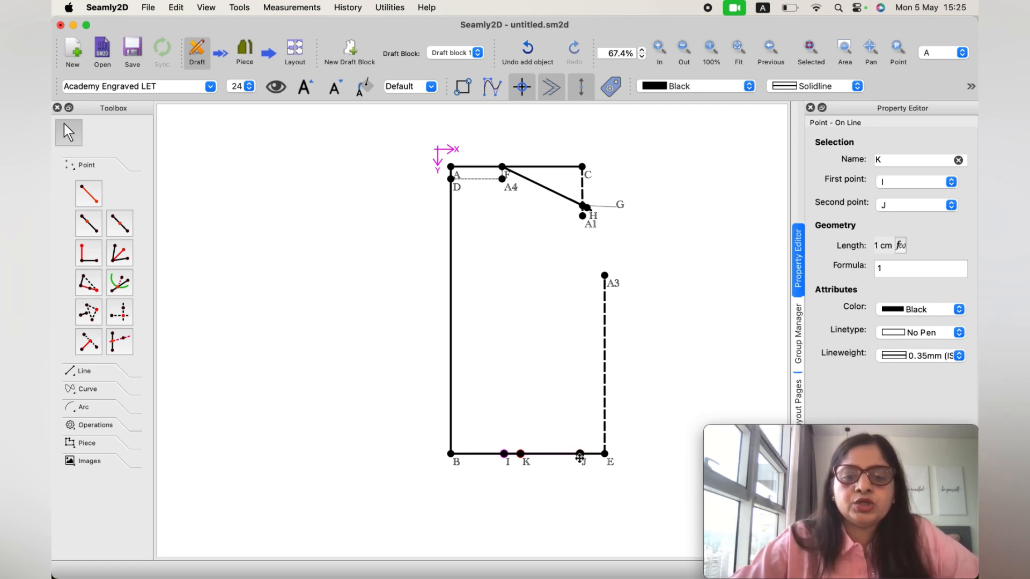
Step: Create a Length and Angle point straight down from J with the length formula 3/16 cm at 270°
{"action": "left_click", "coordinate": [90, 200]}
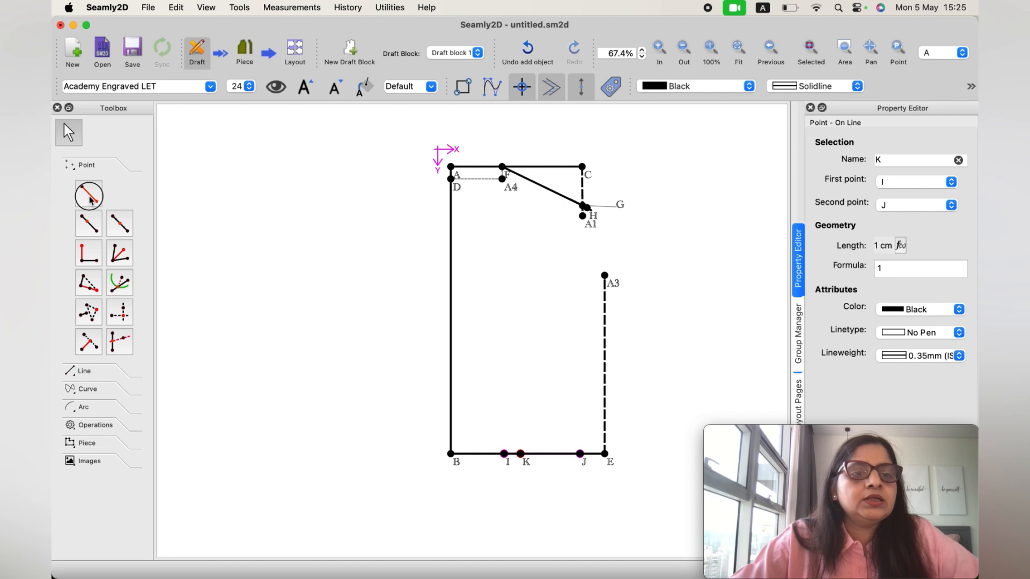
{"action": "left_click", "coordinate": [581, 455]}
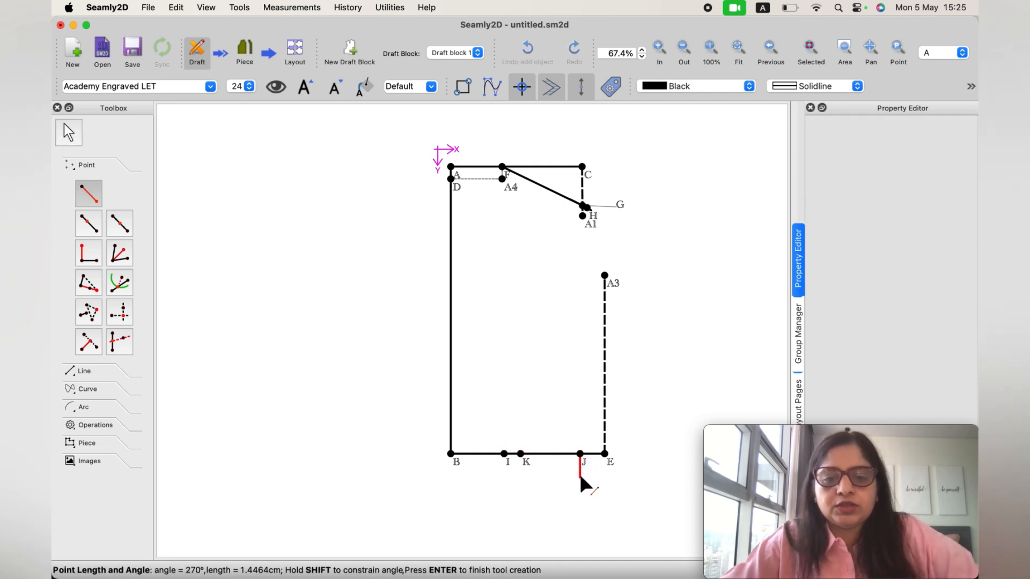
{"action": "left_click", "coordinate": [580, 476], "text": "shift"}
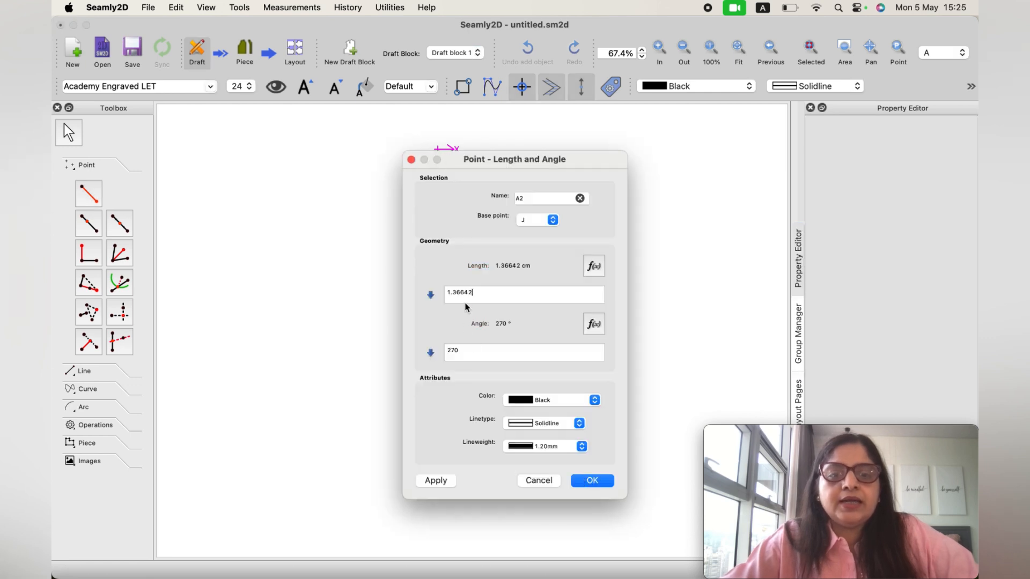
{"action": "left_click_drag", "start_coordinate": [473, 292], "coordinate": [438, 292]}
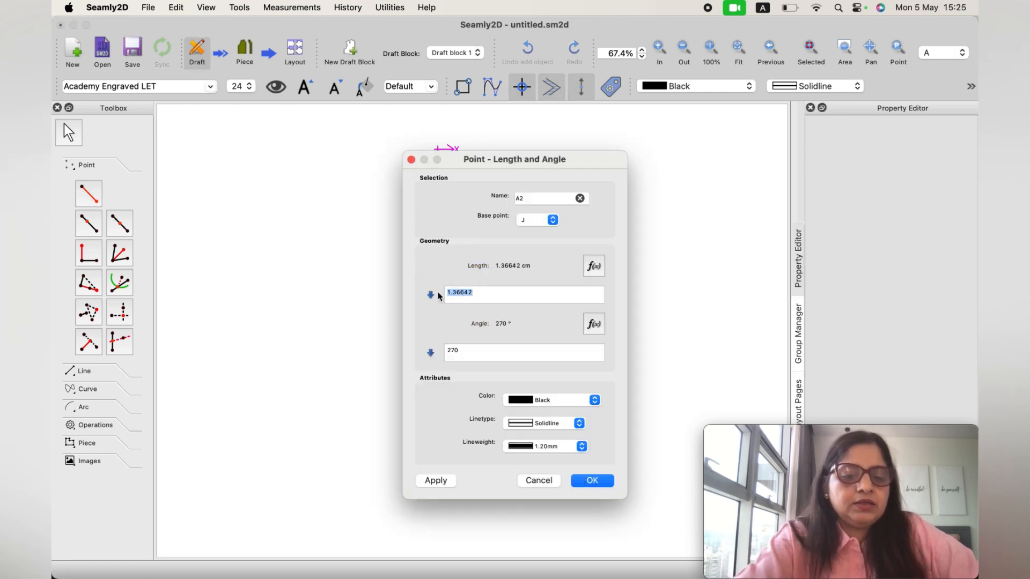
{"action": "type", "text": "3/16"}
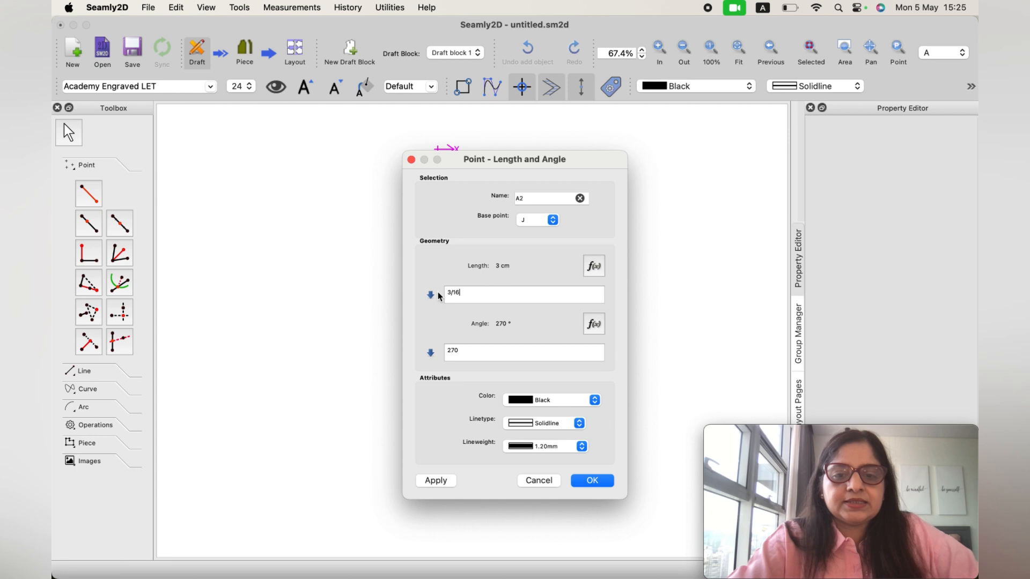
{"action": "left_click", "coordinate": [590, 479]}
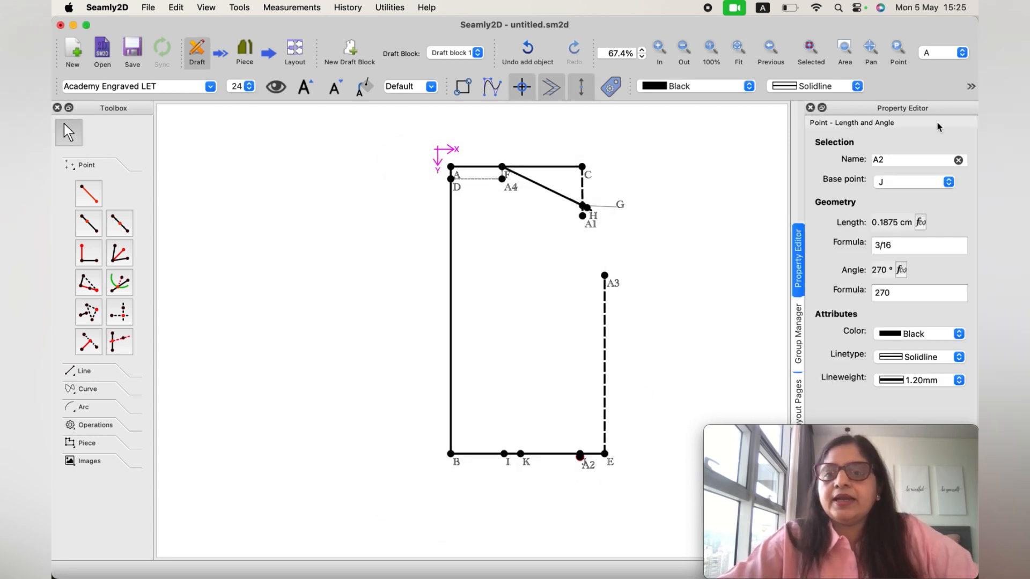
Step: Rename the point just below J as M
{"action": "double_click", "coordinate": [884, 160]}
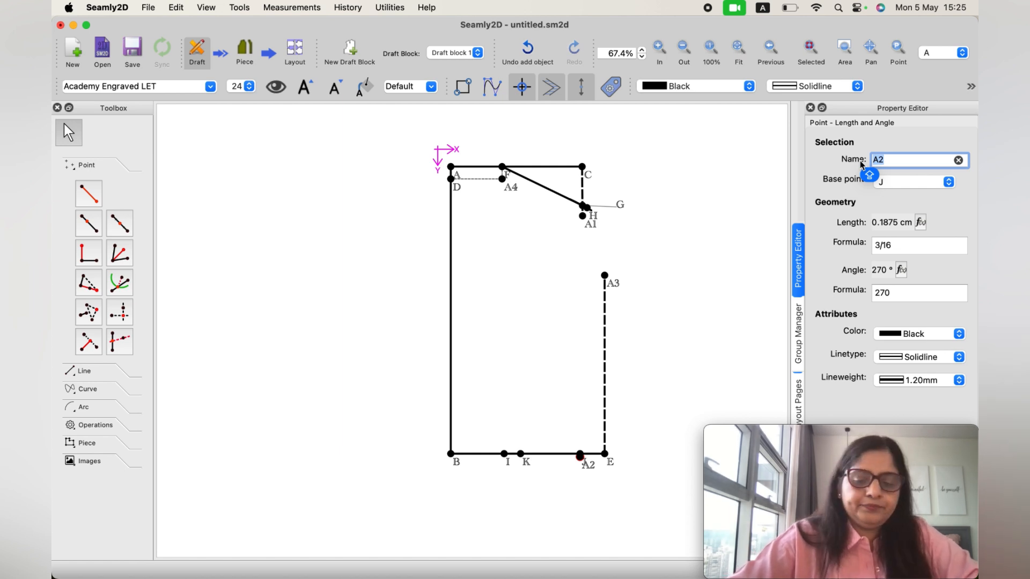
{"action": "type", "text": "M"}
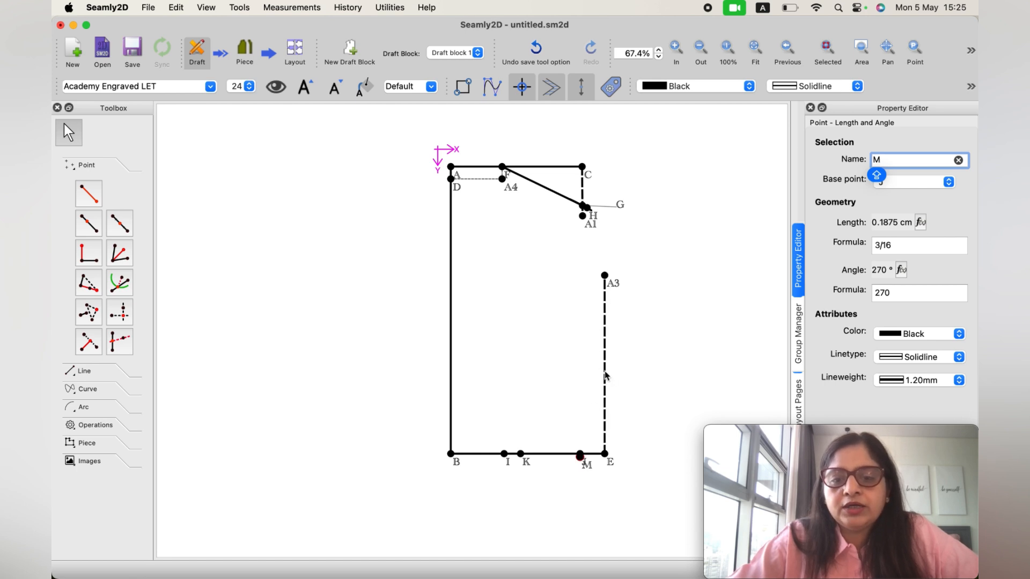
{"action": "left_click", "coordinate": [269, 407]}
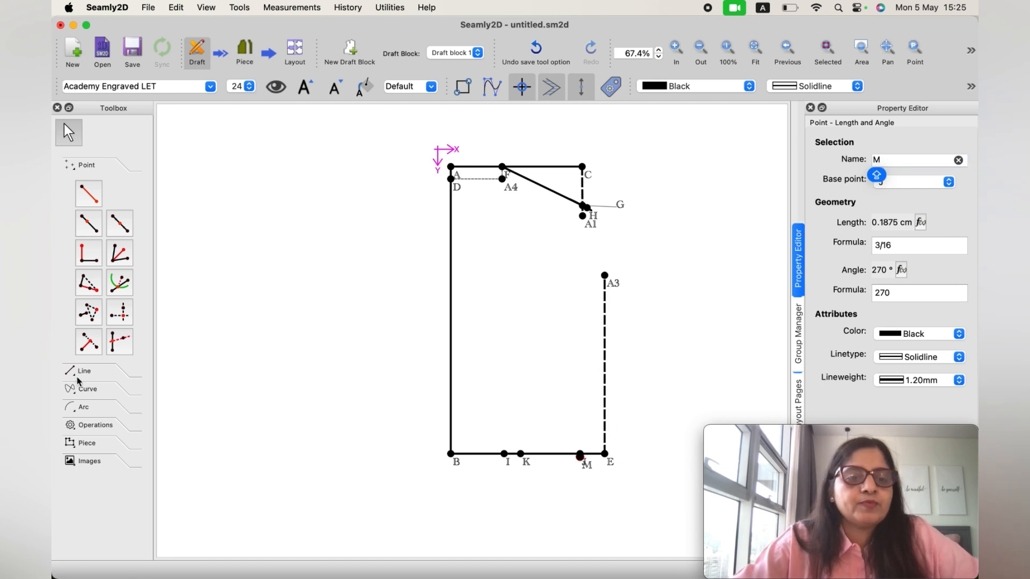
Step: Create a Radius and Angles arc centred on M with radius formula 8+3/8 cm, first angle 25° and second angle 340°
{"action": "left_click", "coordinate": [81, 407]}
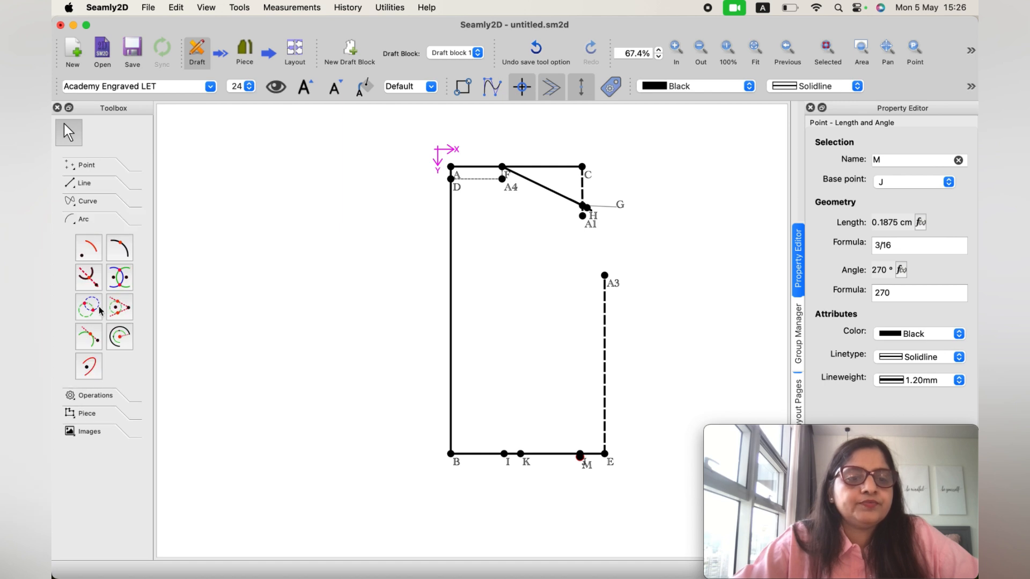
{"action": "left_click", "coordinate": [91, 251]}
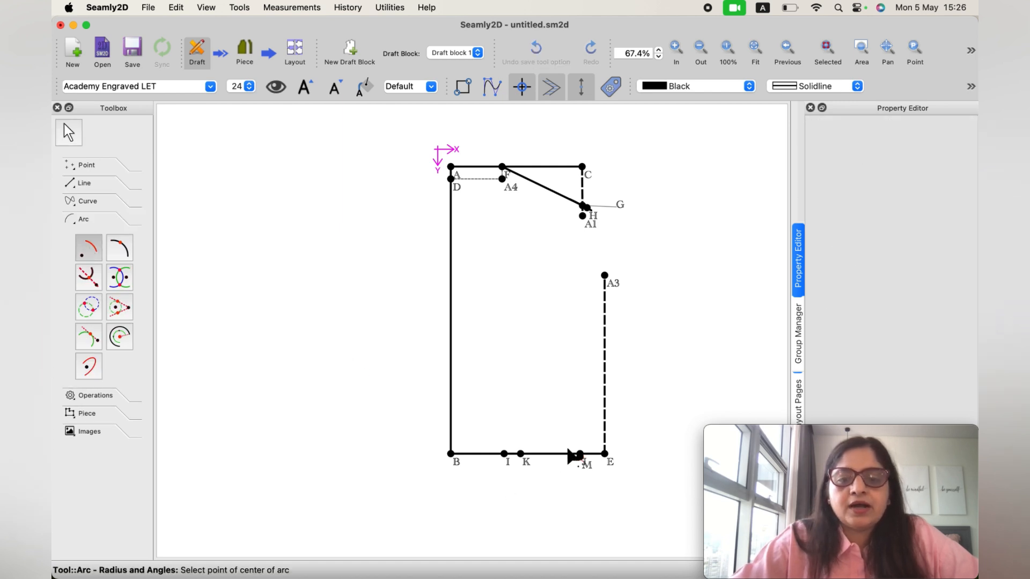
{"action": "left_click", "coordinate": [581, 460]}
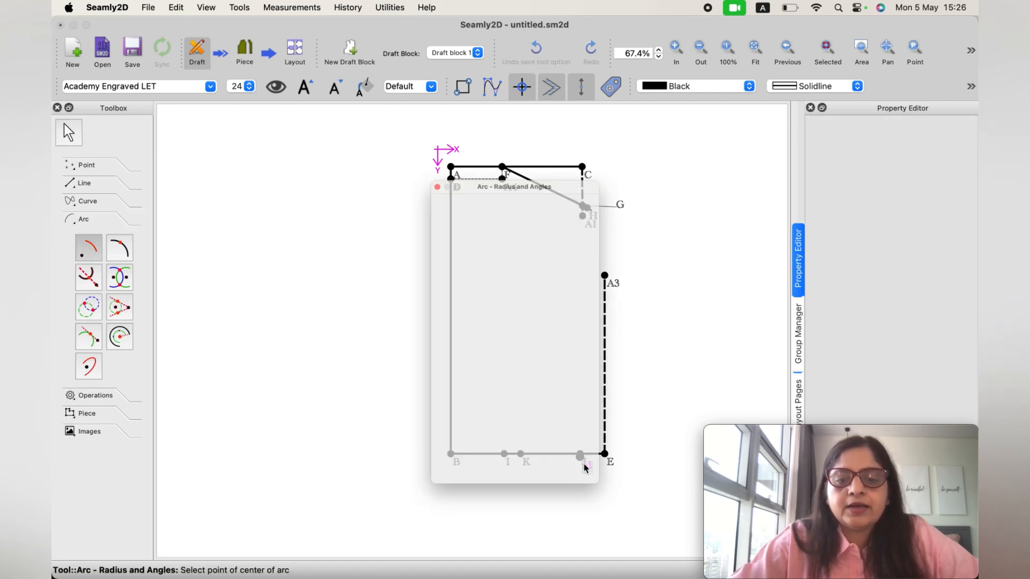
{"action": "left_click", "coordinate": [455, 273]}
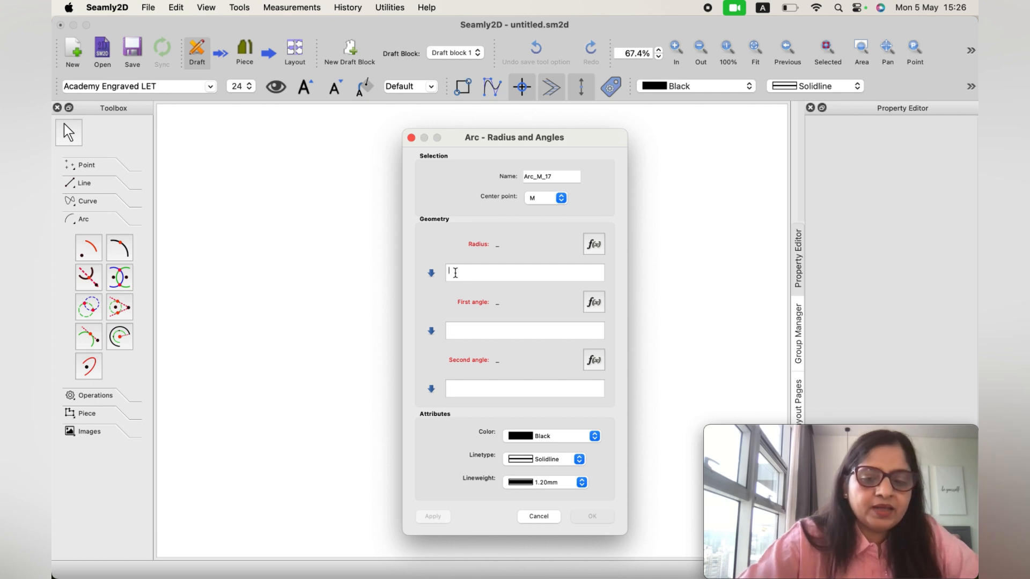
{"action": "type", "text": "8"}
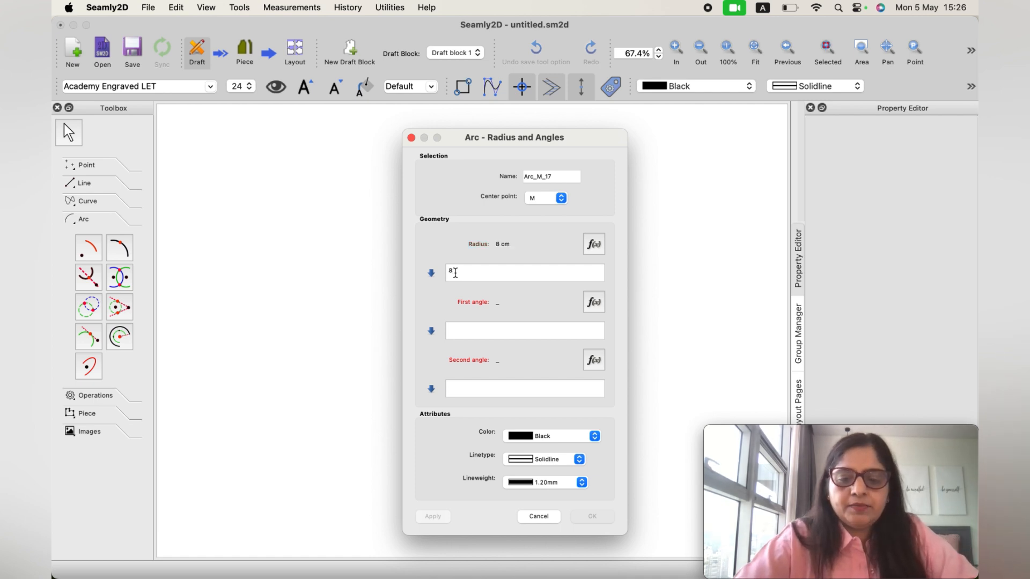
{"action": "type", "text": "+"}
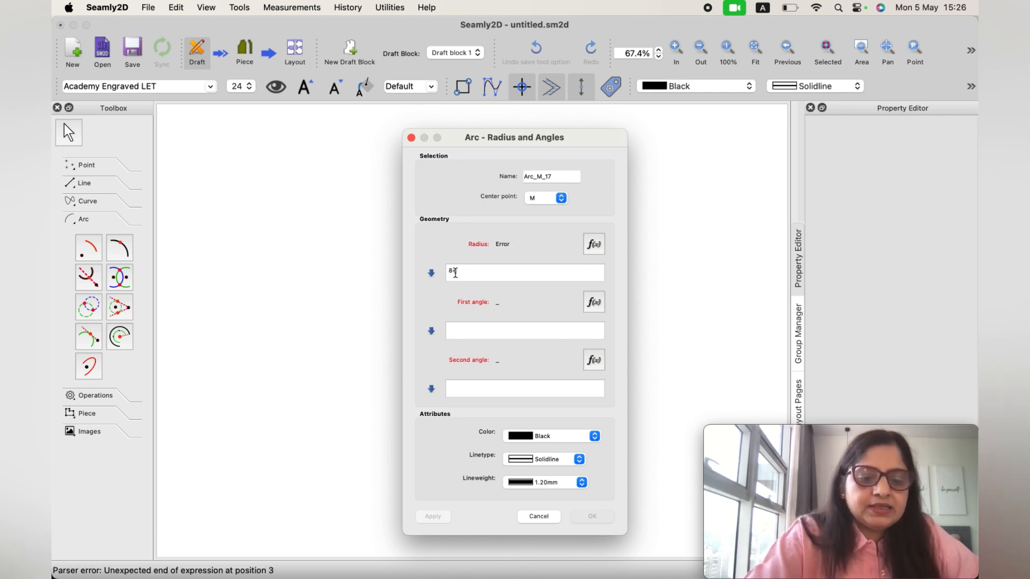
{"action": "type", "text": "3/8"}
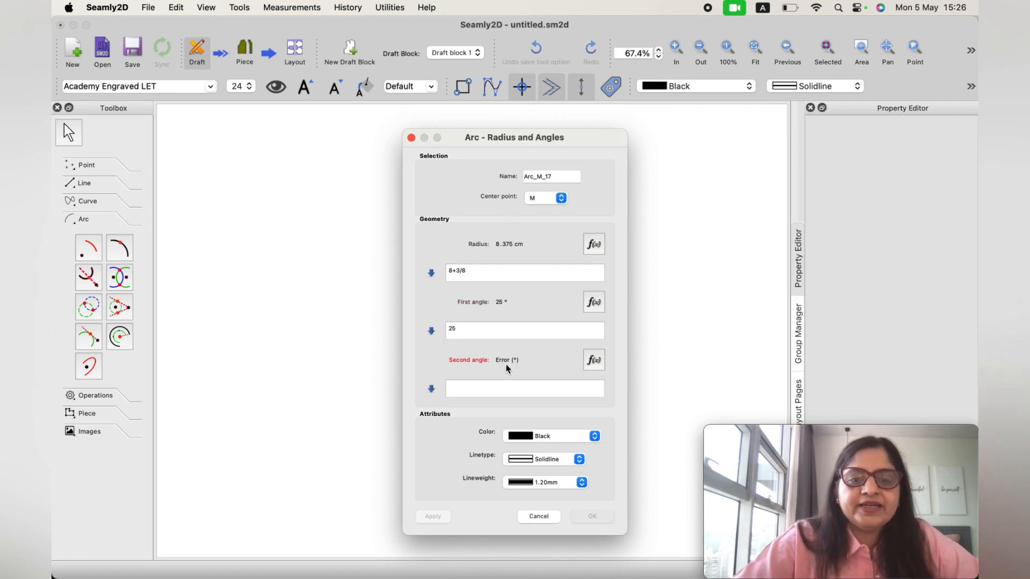
{"action": "left_click", "coordinate": [465, 393]}
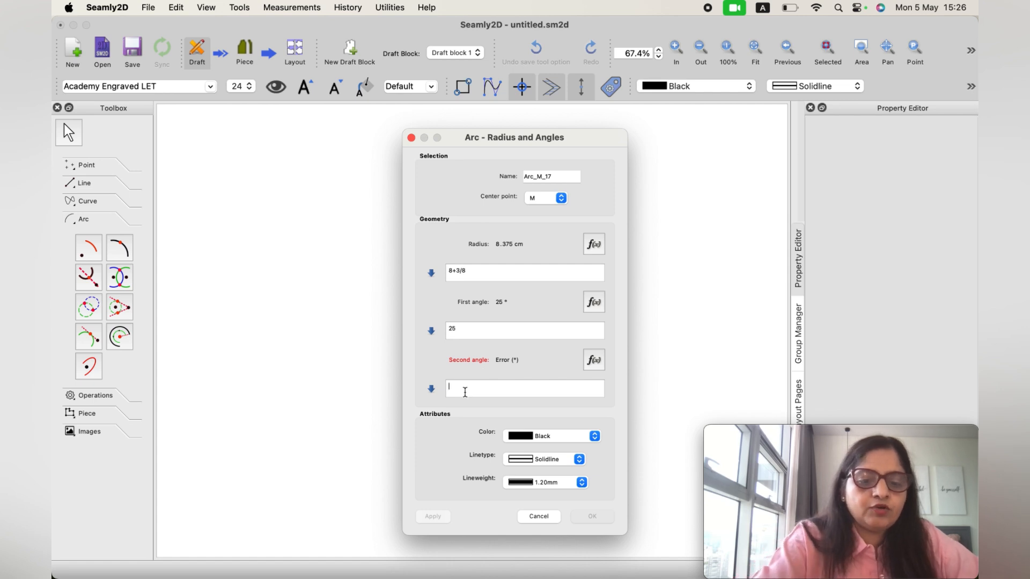
{"action": "type", "text": "340"}
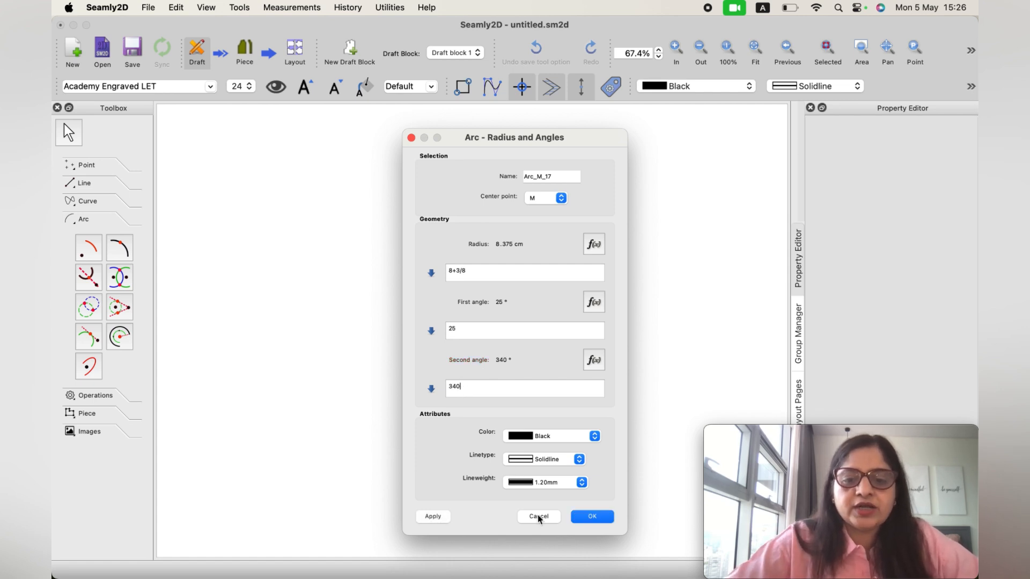
{"action": "left_click", "coordinate": [590, 516]}
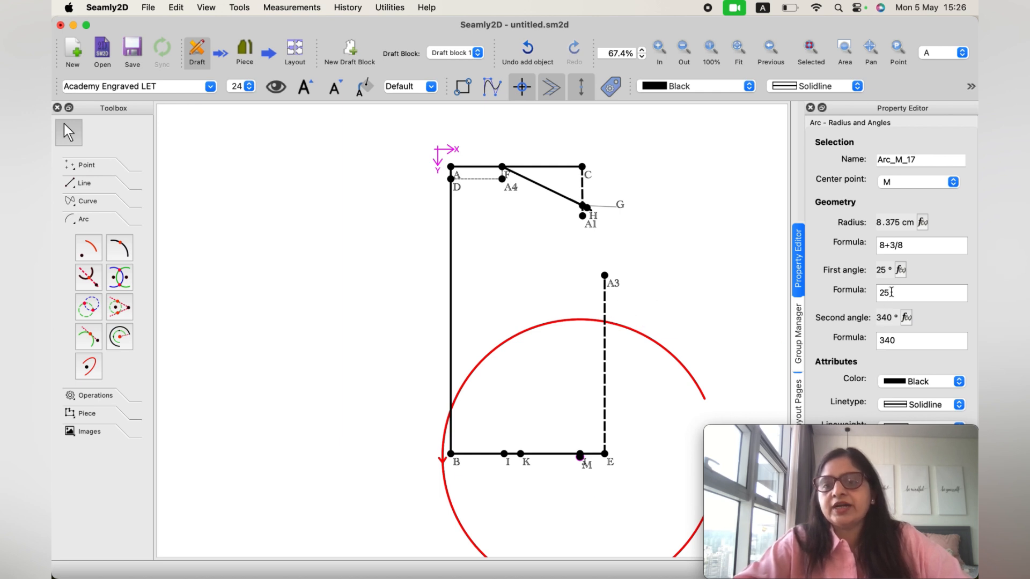
Step: Try 70° and 65° as the first angle of the arc centred on M
{"action": "left_click_drag", "start_coordinate": [891, 292], "coordinate": [877, 293]}
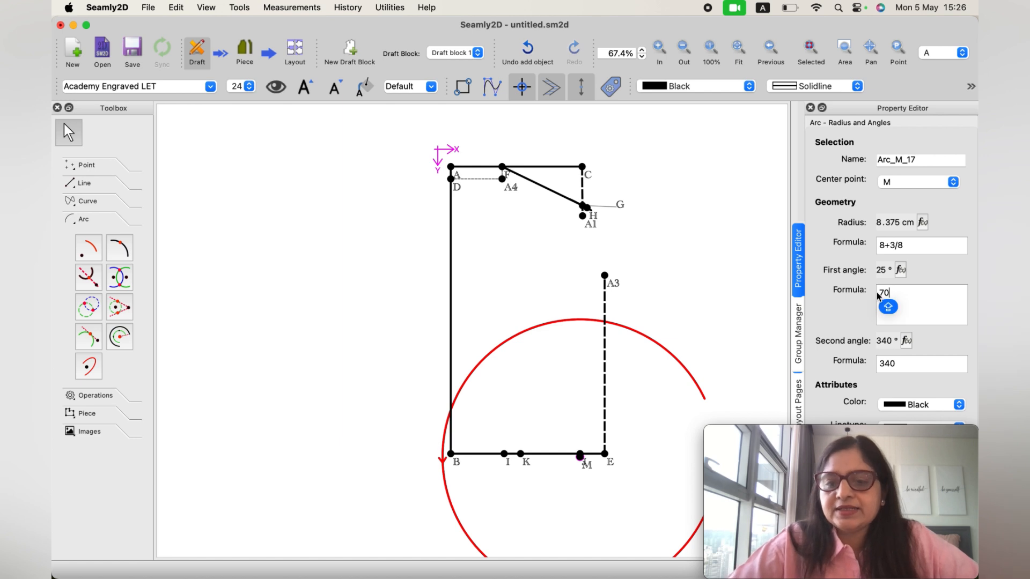
{"action": "key", "text": "Return"}
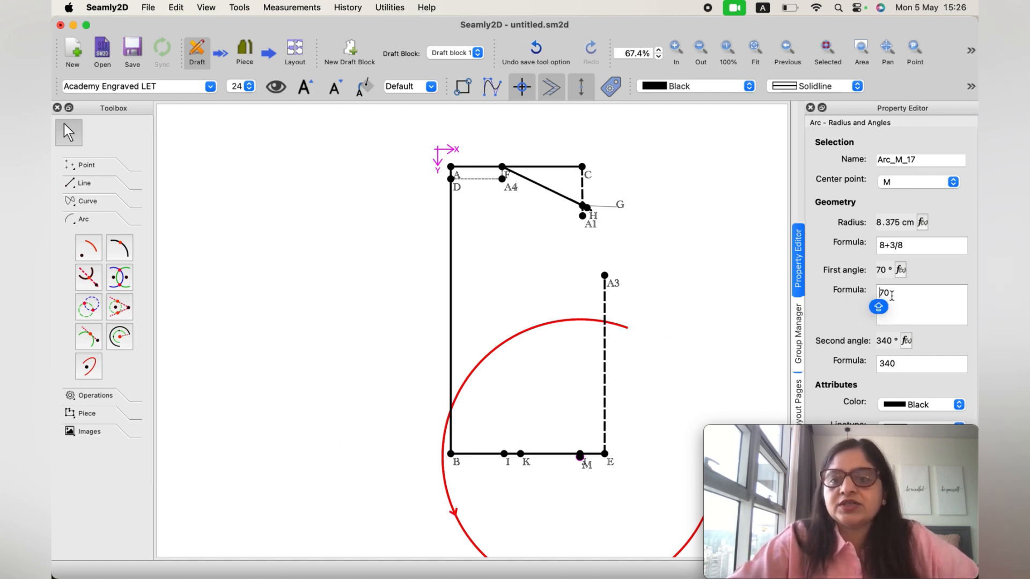
{"action": "left_click_drag", "start_coordinate": [891, 294], "coordinate": [876, 293]}
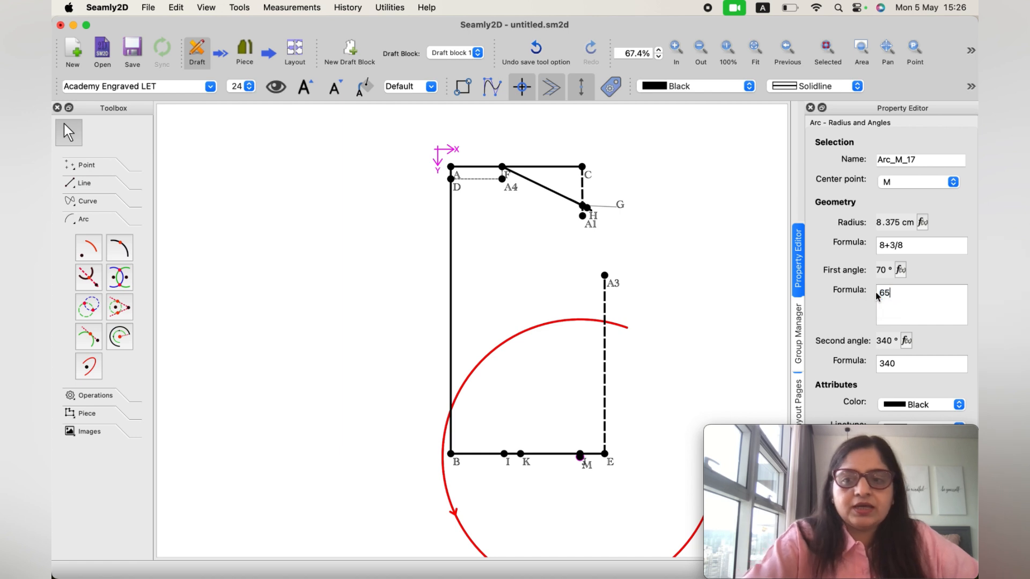
{"action": "type", "text": "65"}
{"action": "key", "text": "Return"}
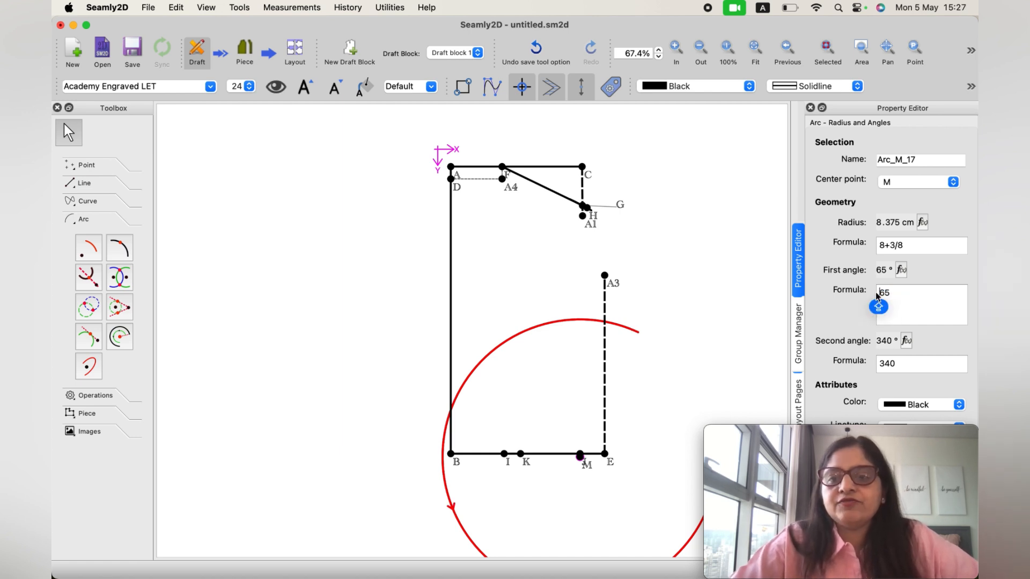
Step: Try 80° as the second angle of the arc centred on M, and settle on 85°
{"action": "left_click", "coordinate": [895, 364]}
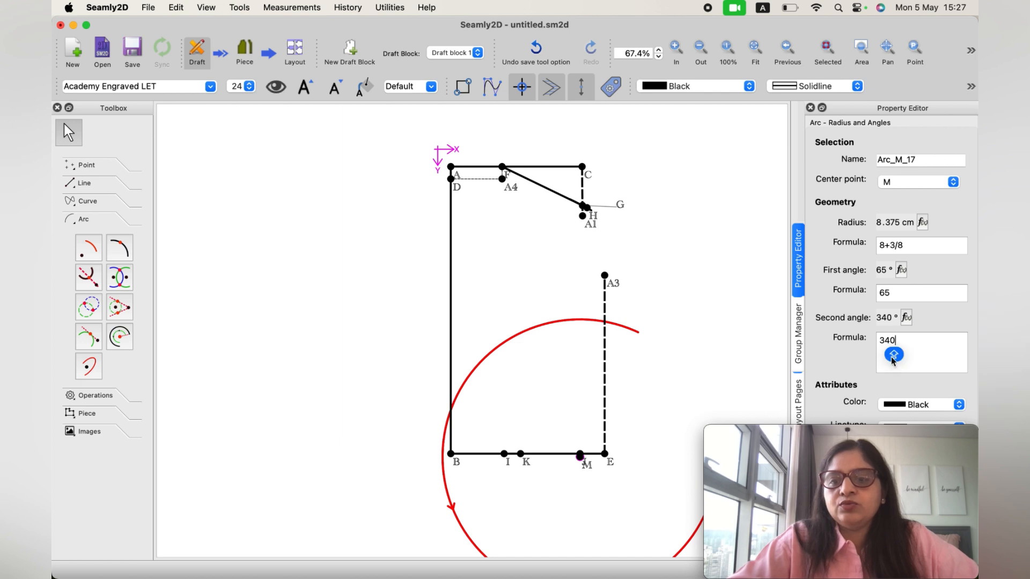
{"action": "left_click_drag", "start_coordinate": [895, 339], "coordinate": [877, 337]}
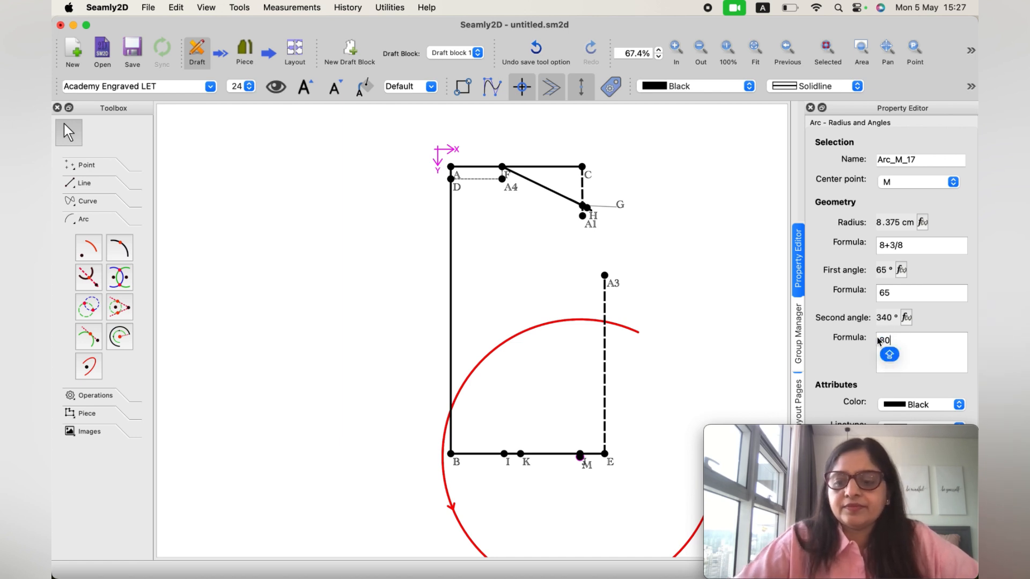
{"action": "key", "text": "Return"}
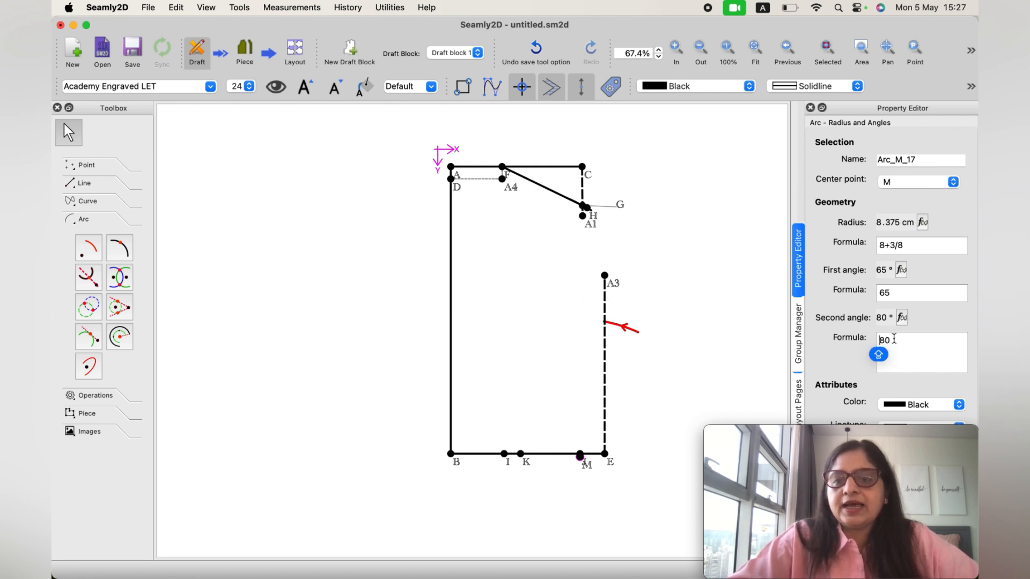
{"action": "left_click_drag", "start_coordinate": [893, 339], "coordinate": [878, 339]}
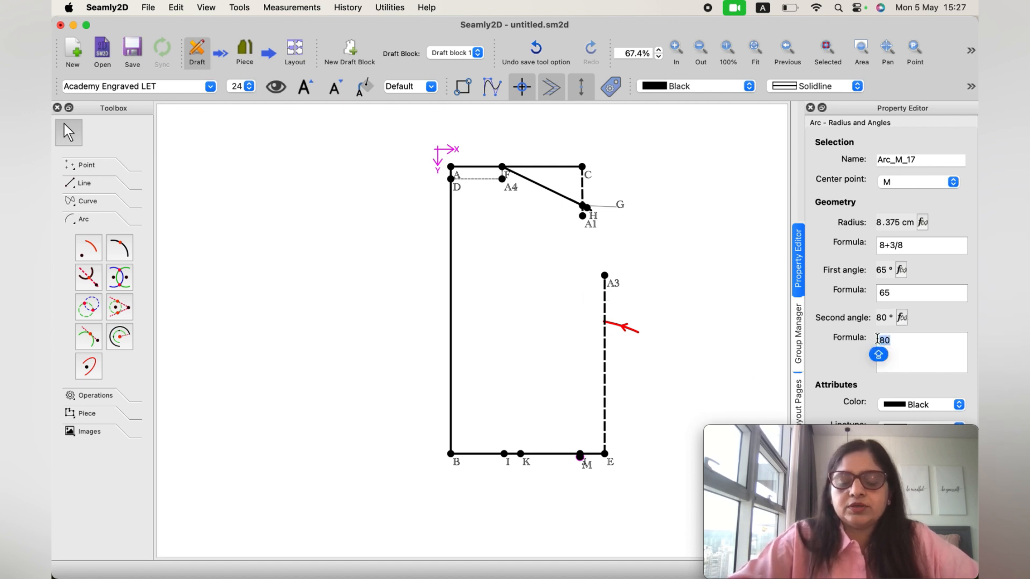
{"action": "type", "text": "85"}
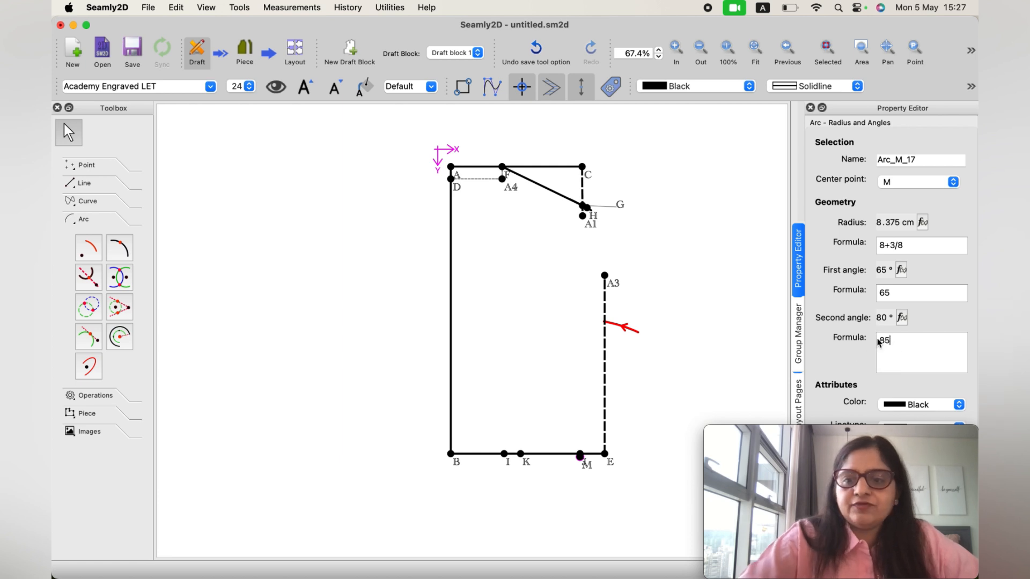
{"action": "left_click", "coordinate": [878, 340]}
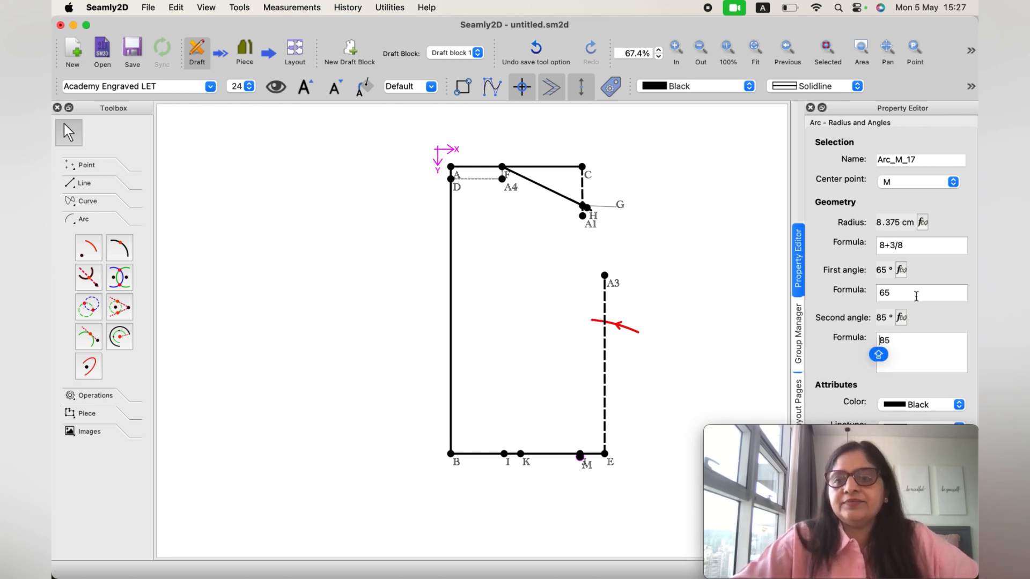
Step: Set the first angle of the arc centred on M to 70°
{"action": "left_click", "coordinate": [888, 292]}
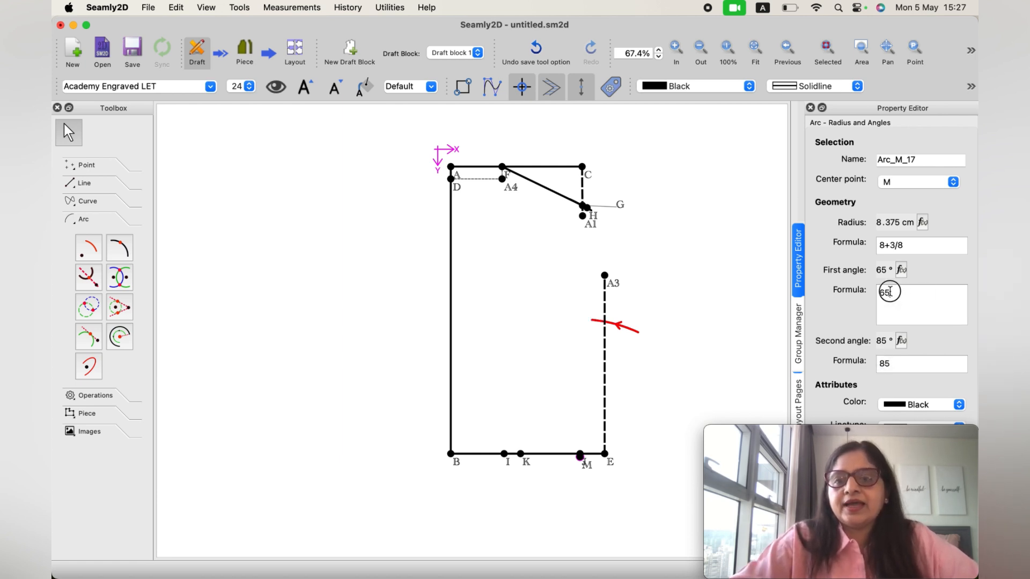
{"action": "left_click_drag", "start_coordinate": [889, 293], "coordinate": [878, 290]}
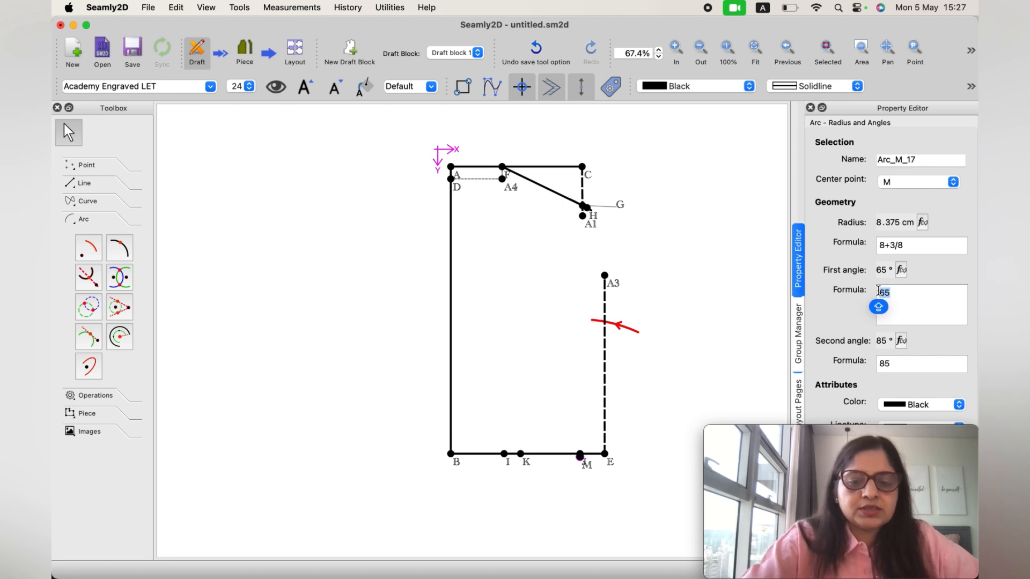
{"action": "type", "text": "70"}
{"action": "key", "text": "Return"}
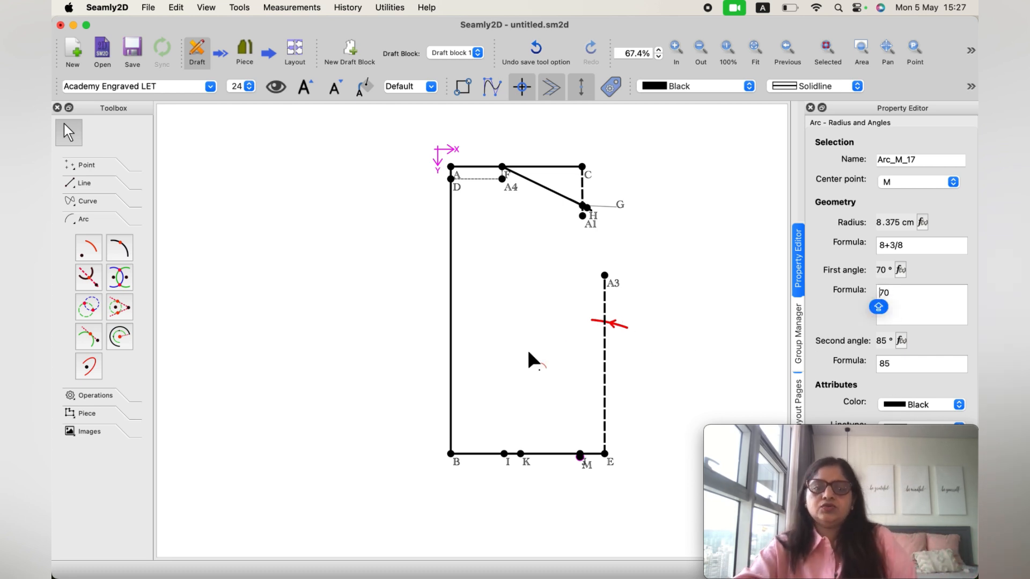
{"action": "left_click", "coordinate": [614, 327]}
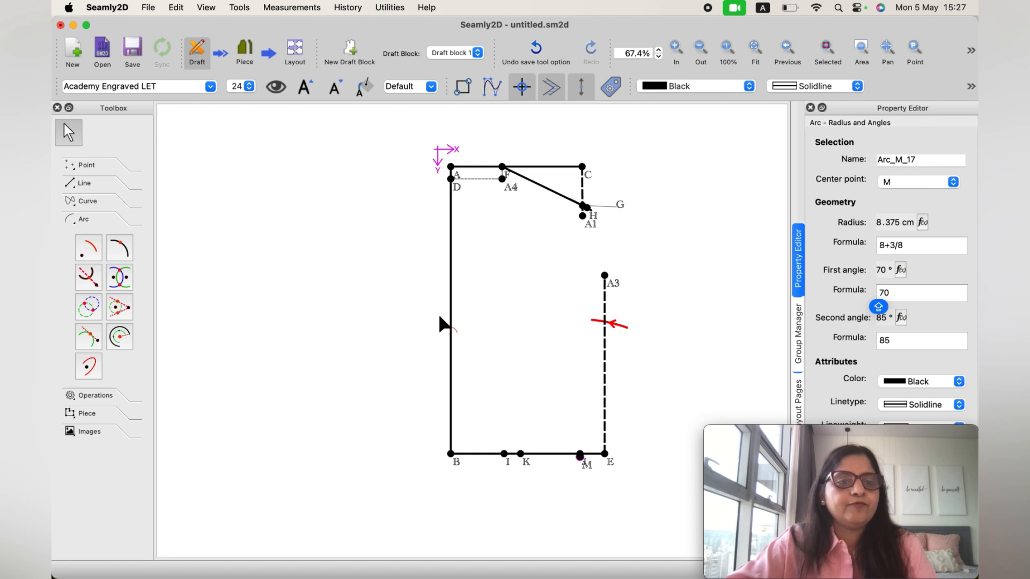
Step: Create an Intersect Arc and Line point on line A3–E, with M as the arc centre and radius formula 8+3/8 cm
{"action": "left_click", "coordinate": [78, 165]}
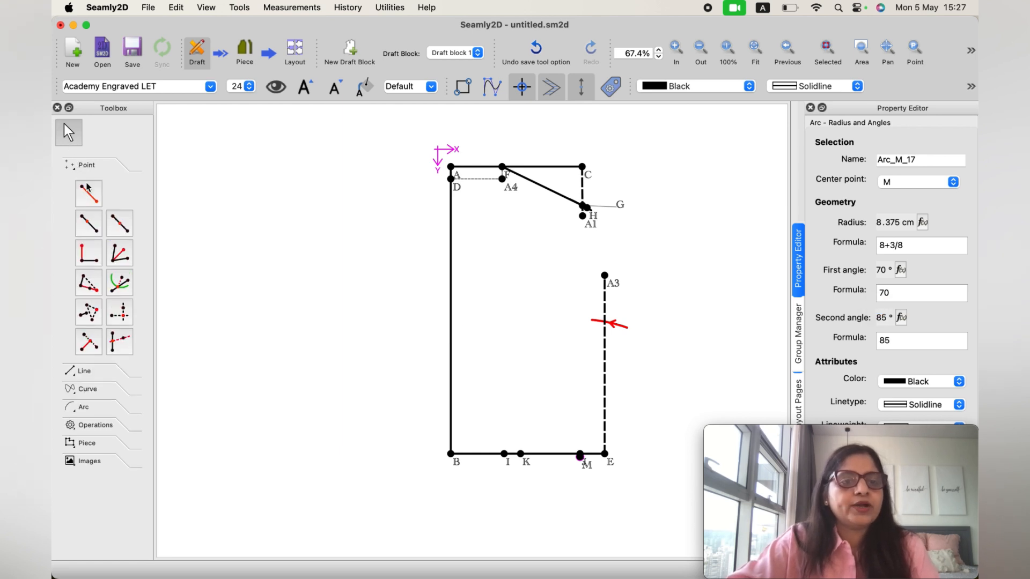
{"action": "left_click", "coordinate": [117, 284]}
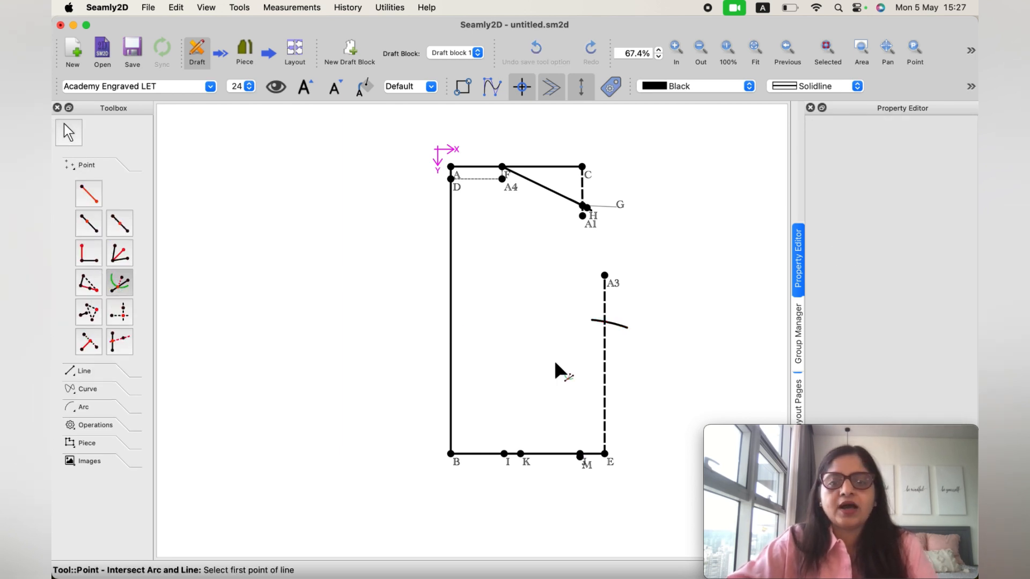
{"action": "left_click", "coordinate": [605, 276]}
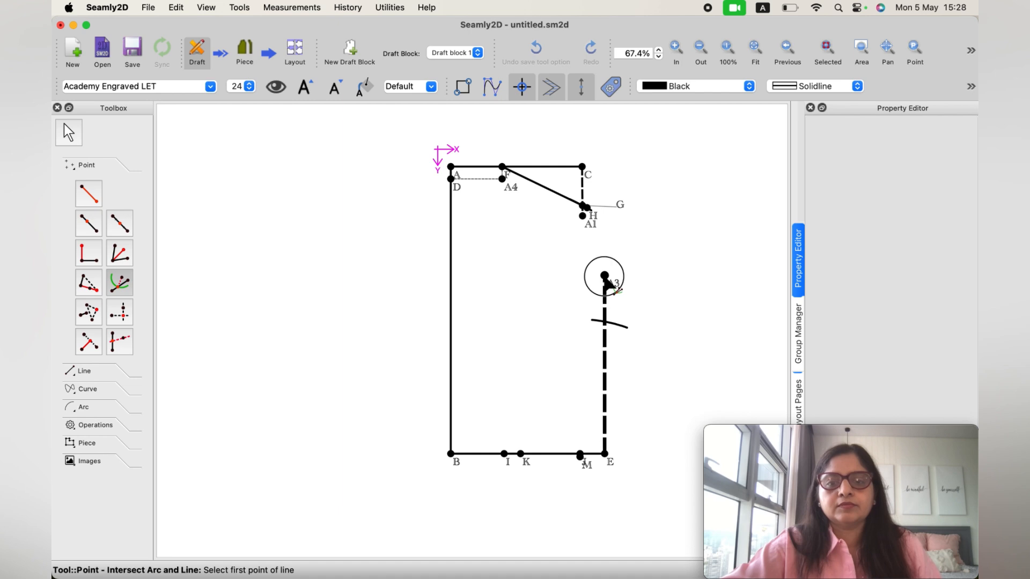
{"action": "left_click", "coordinate": [605, 454]}
{"action": "left_click", "coordinate": [581, 460]}
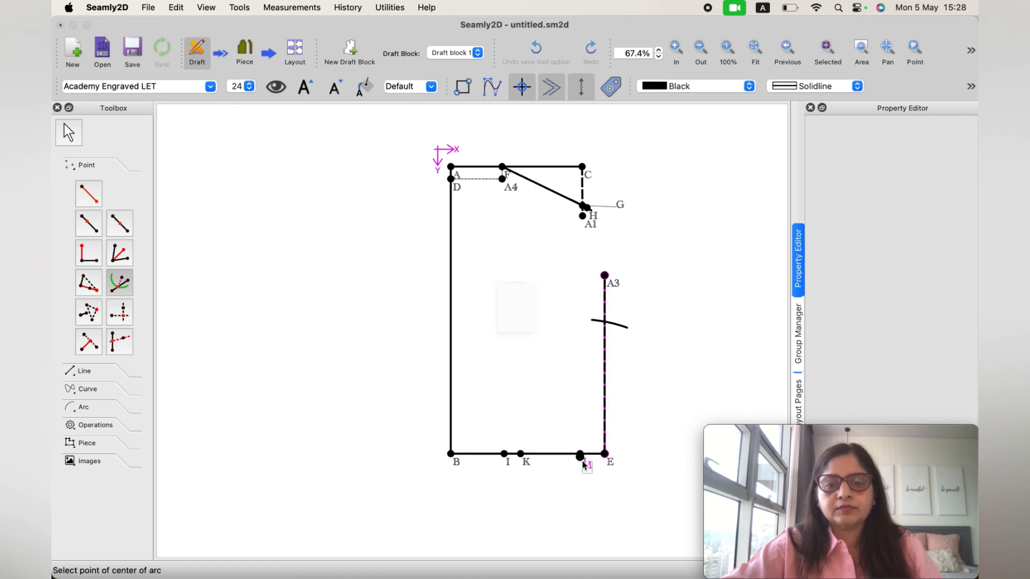
{"action": "left_click", "coordinate": [475, 337]}
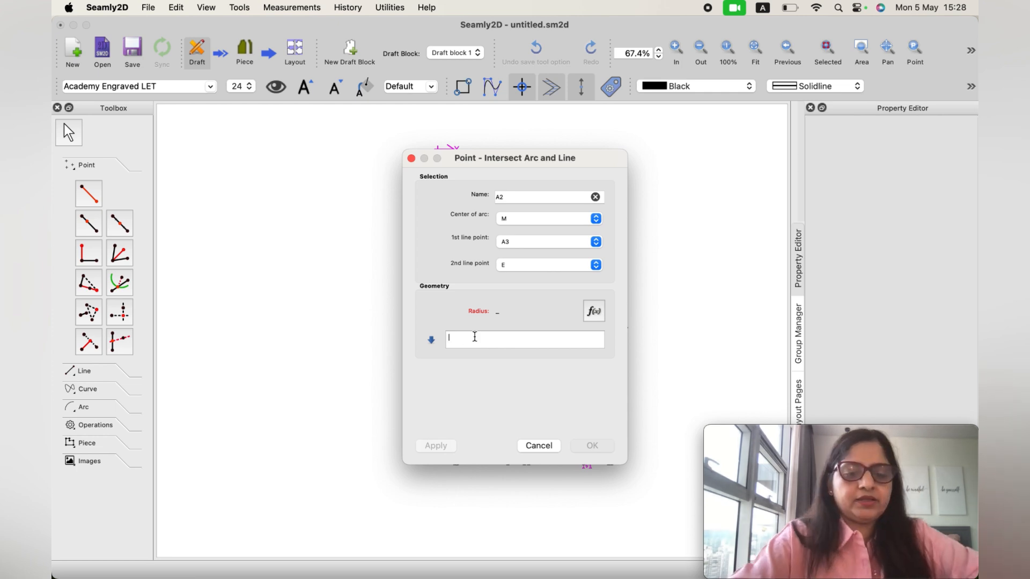
{"action": "type", "text": "8+"}
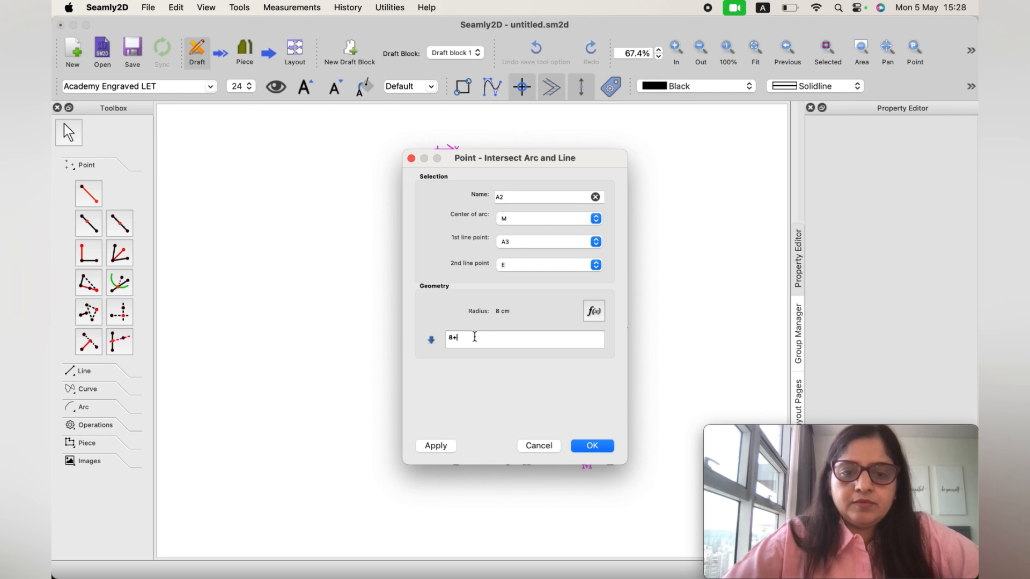
{"action": "type", "text": "3/8"}
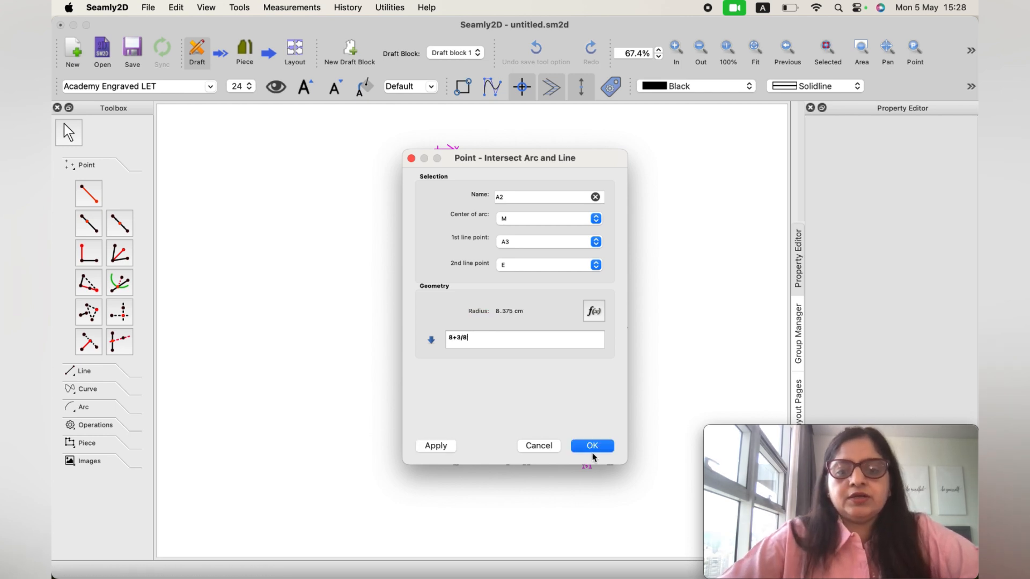
{"action": "left_click", "coordinate": [592, 448]}
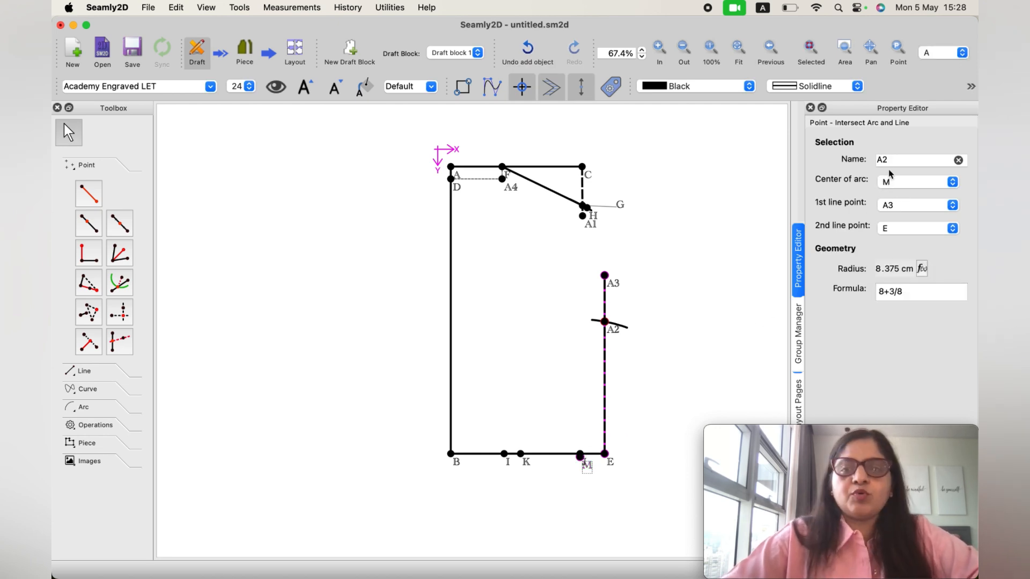
Step: Rename the arc-line intersection point on line A3–E as N
{"action": "left_click_drag", "start_coordinate": [896, 159], "coordinate": [872, 164]}
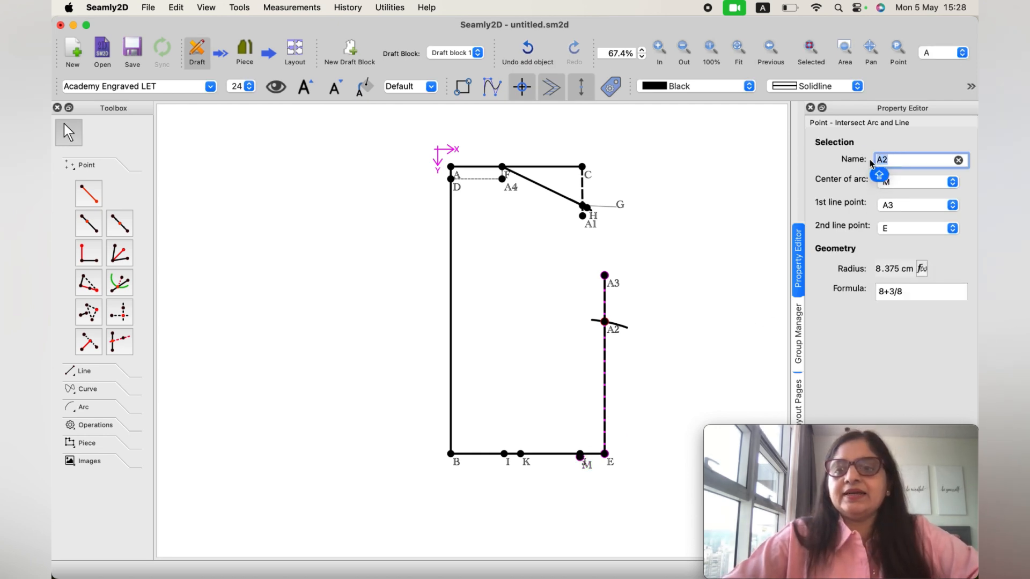
{"action": "type", "text": "N"}
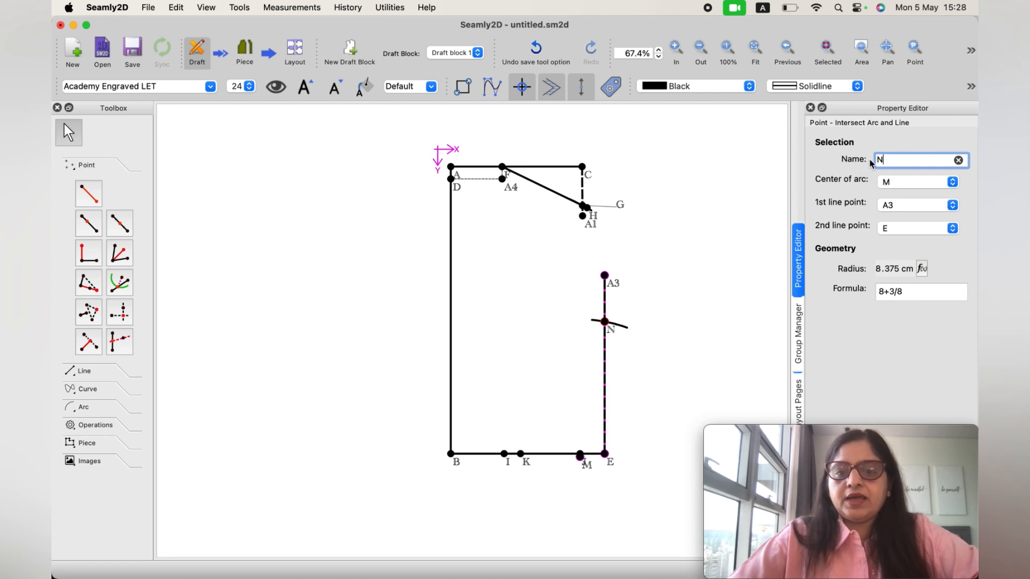
{"action": "left_click", "coordinate": [475, 246]}
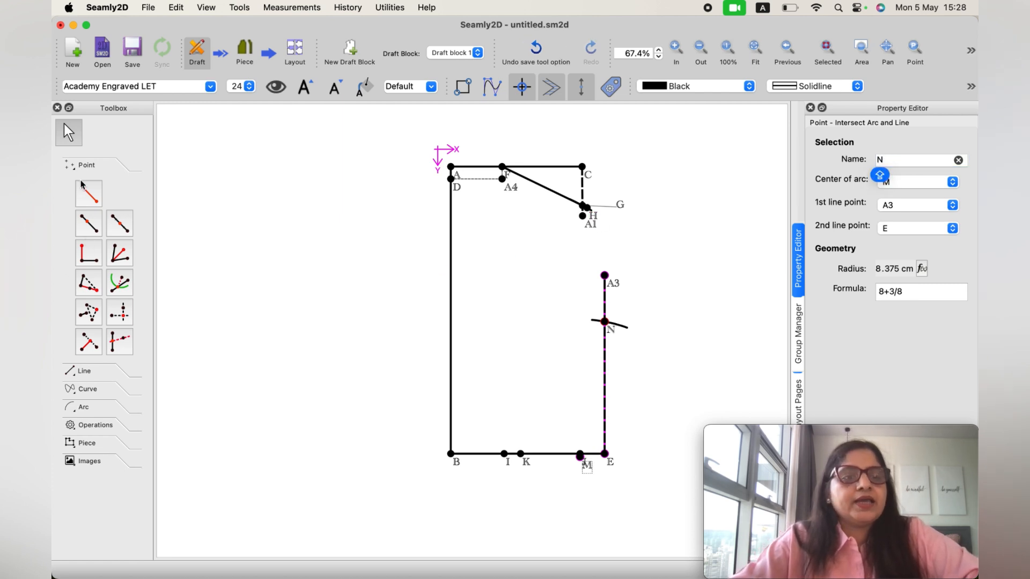
Step: Draw a solid line from point M to point N
{"action": "left_click", "coordinate": [85, 371]}
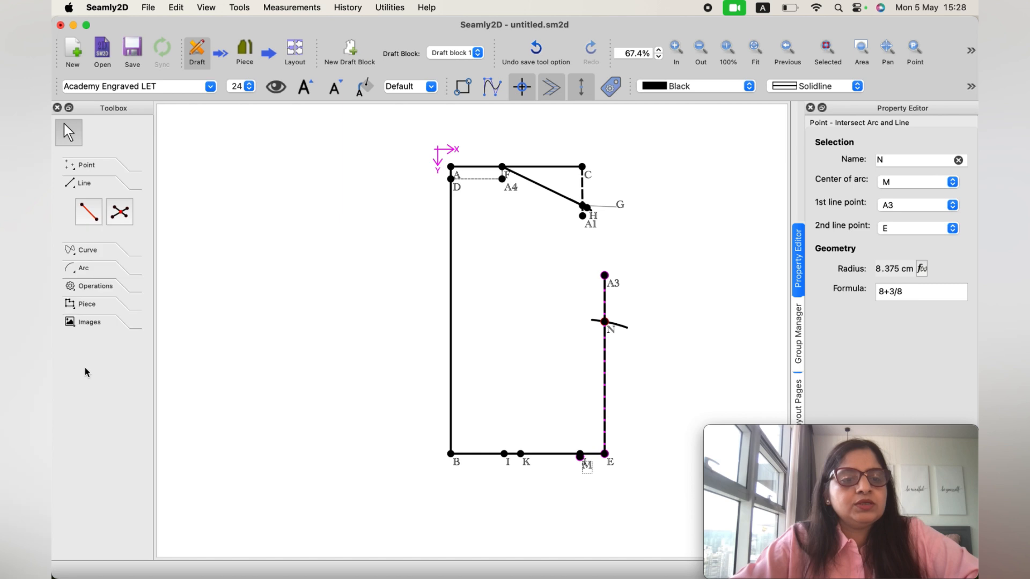
{"action": "left_click", "coordinate": [89, 213]}
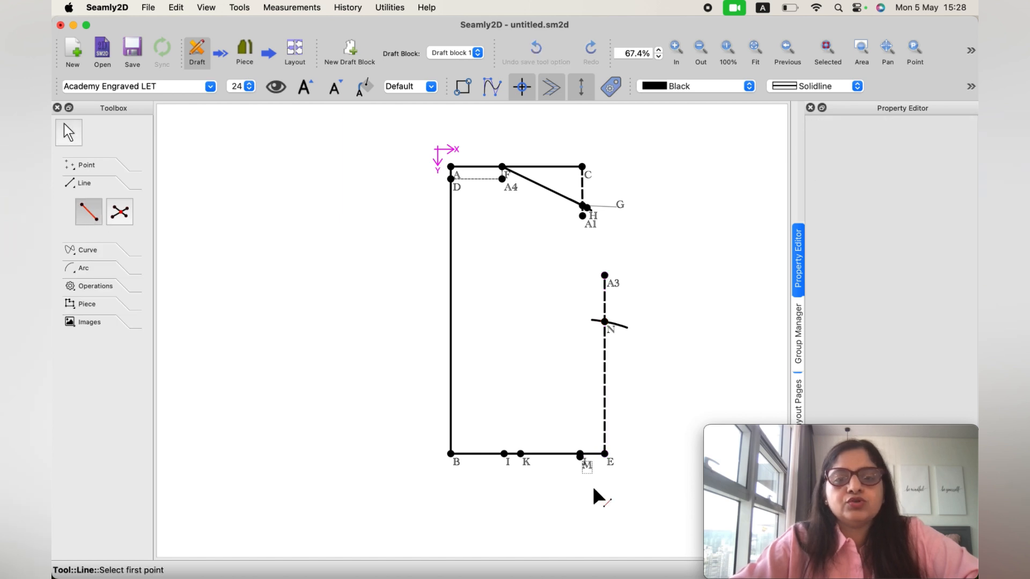
{"action": "left_click", "coordinate": [580, 456]}
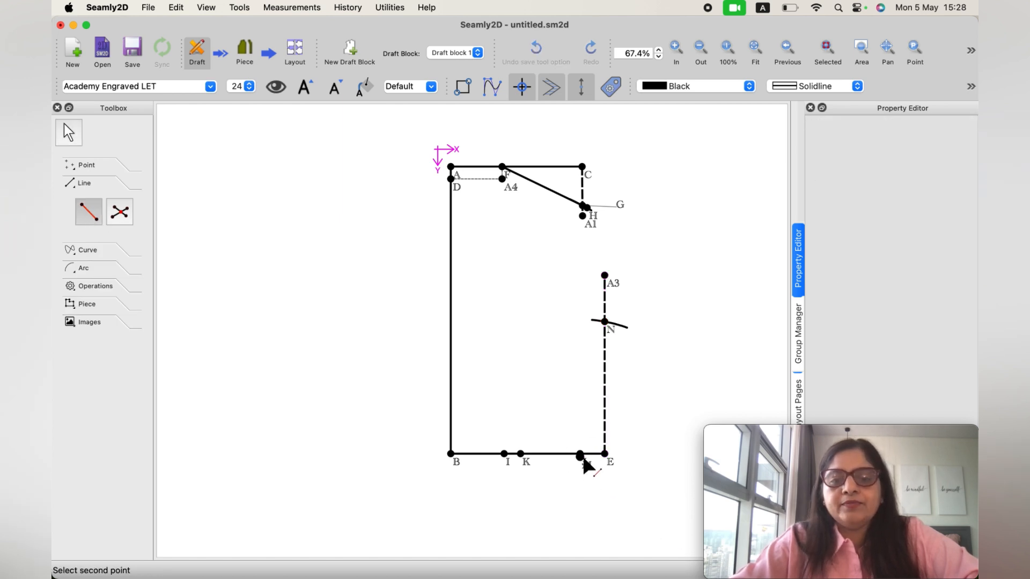
{"action": "left_click", "coordinate": [605, 323]}
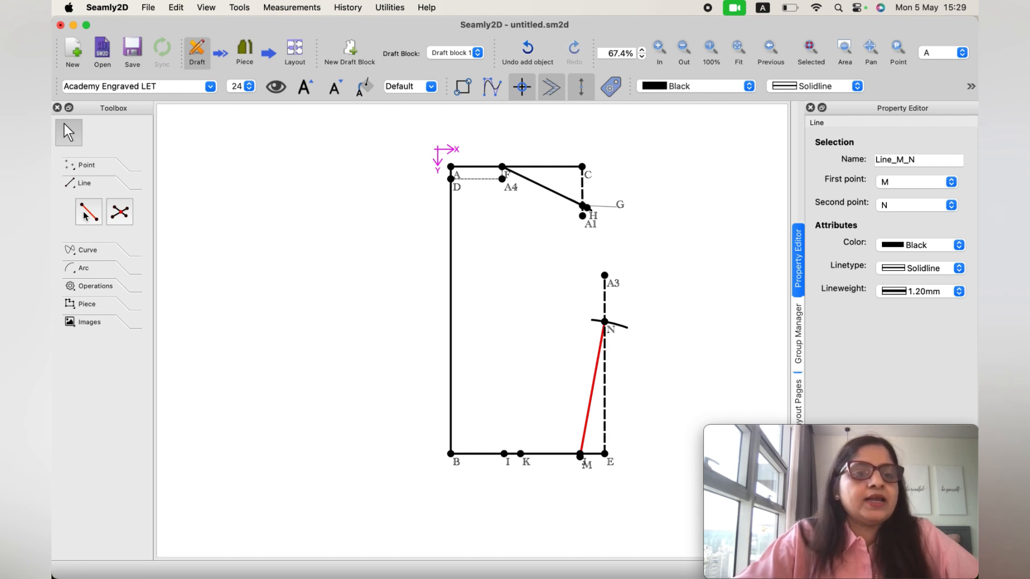
Step: Create a Midpoint on Line point between I and K, and name it L
{"action": "left_click", "coordinate": [79, 167]}
{"action": "left_click", "coordinate": [115, 225]}
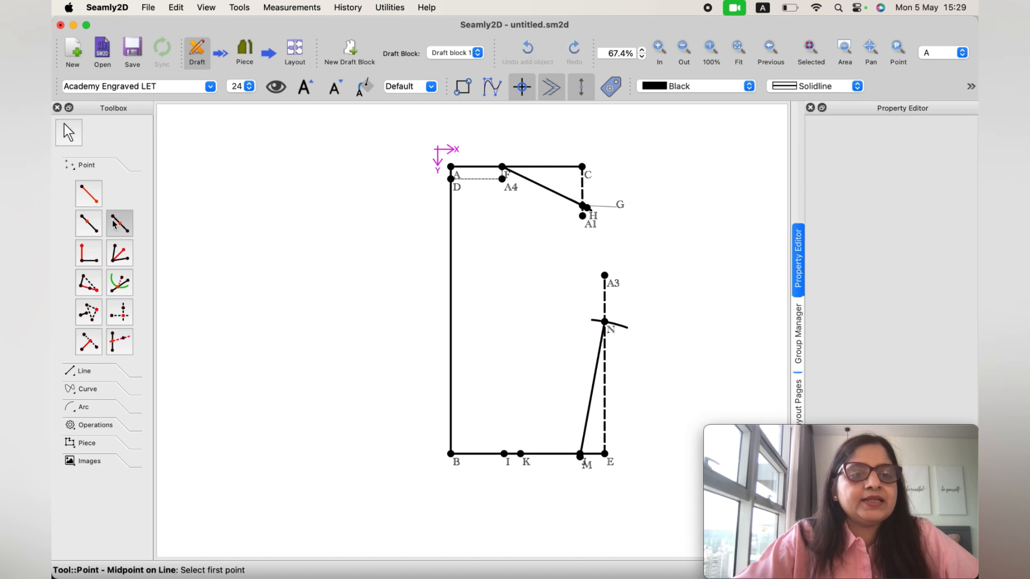
{"action": "left_click", "coordinate": [504, 454]}
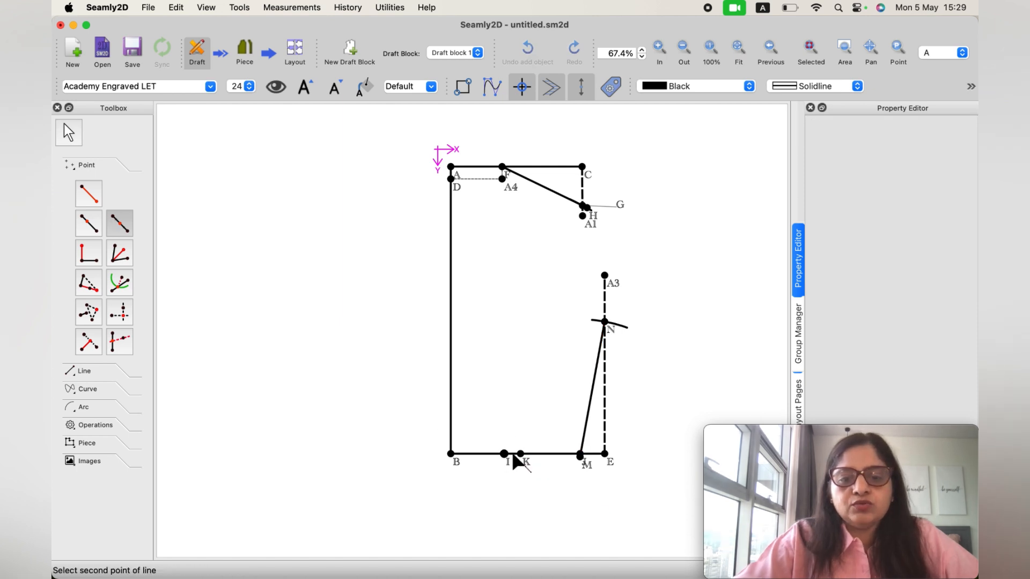
{"action": "left_click", "coordinate": [520, 454]}
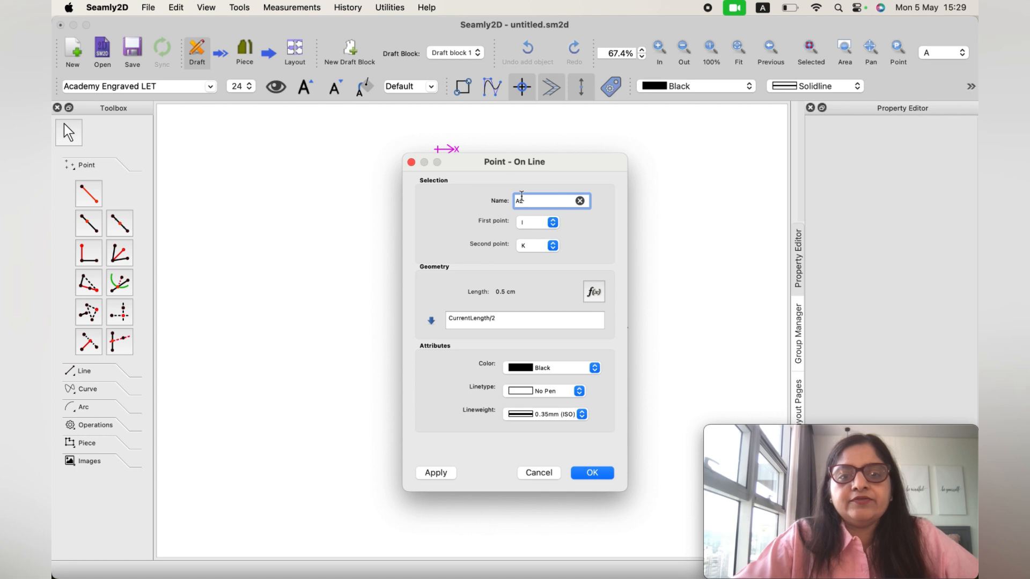
{"action": "left_click_drag", "start_coordinate": [524, 200], "coordinate": [514, 199]}
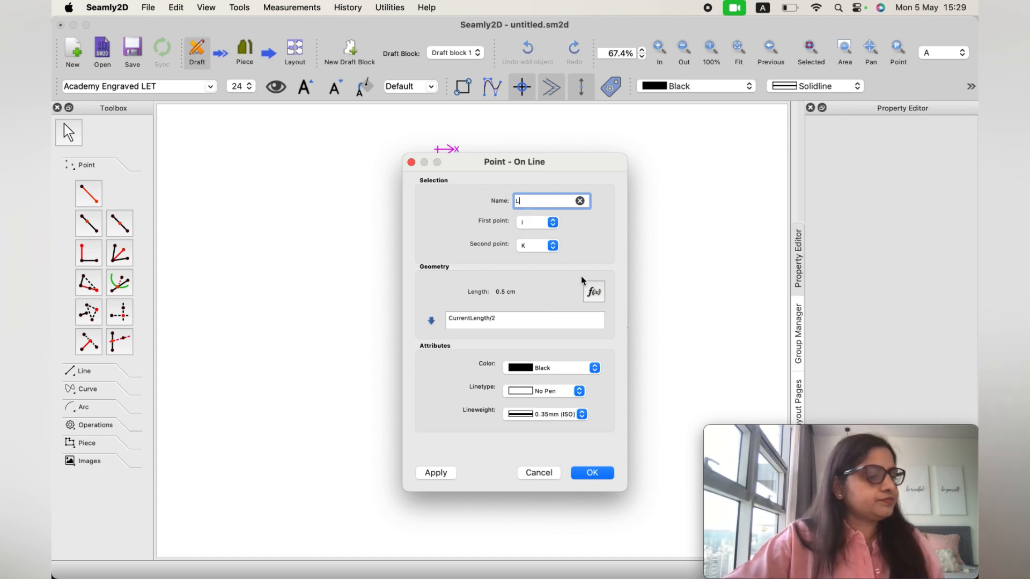
{"action": "left_click", "coordinate": [591, 473]}
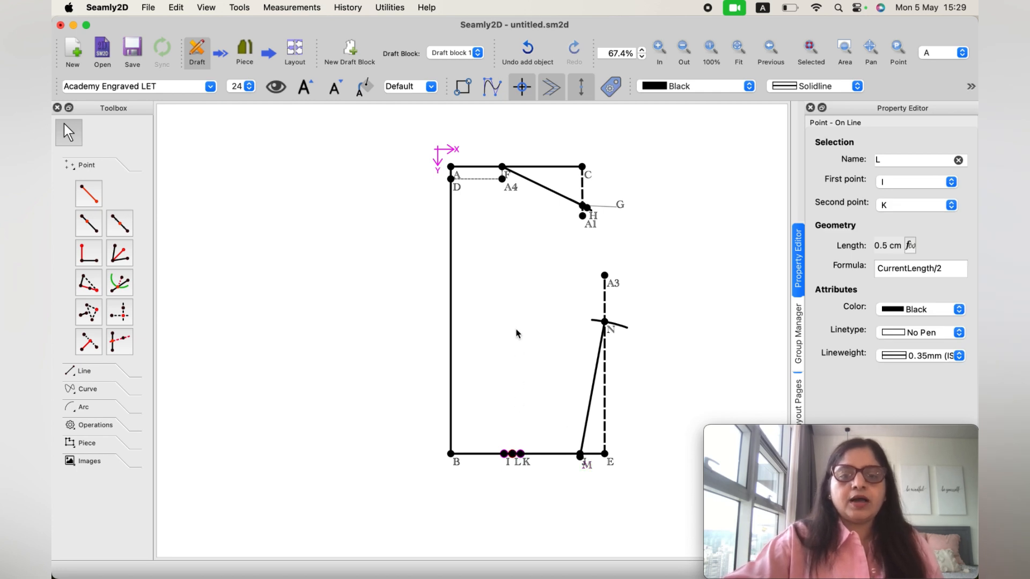
Step: Create a Length and Angle point named O from base point L, with length formula 7+3/8 cm and angle 90°
{"action": "left_click", "coordinate": [89, 193]}
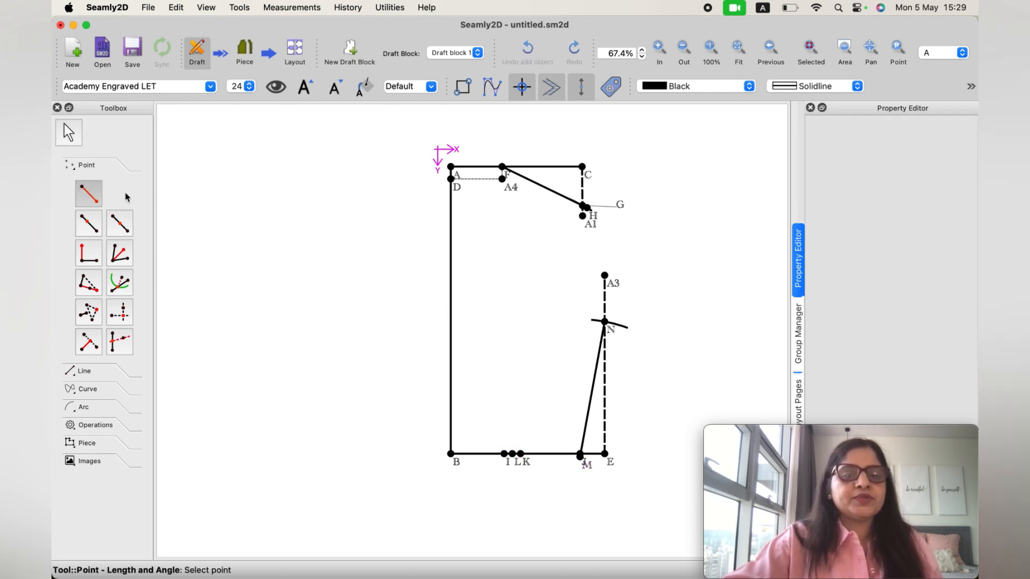
{"action": "left_click", "coordinate": [512, 454]}
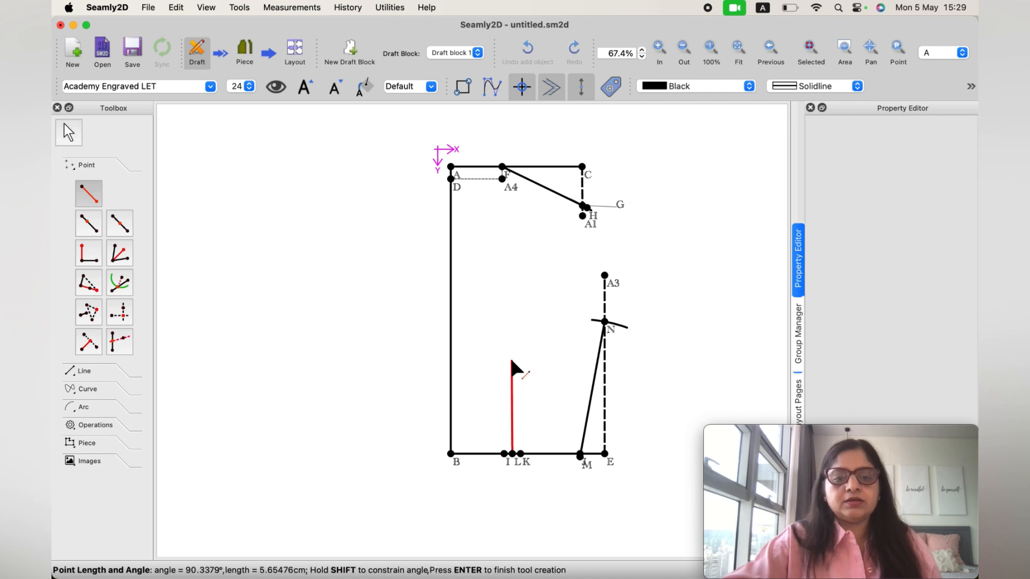
{"action": "left_click", "coordinate": [512, 318]}
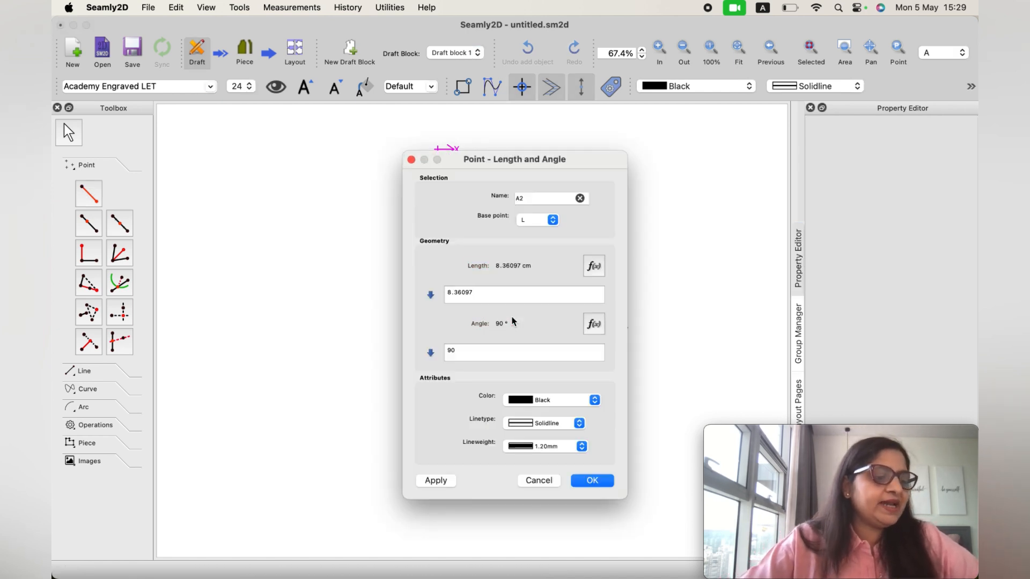
{"action": "left_click_drag", "start_coordinate": [480, 292], "coordinate": [439, 291]}
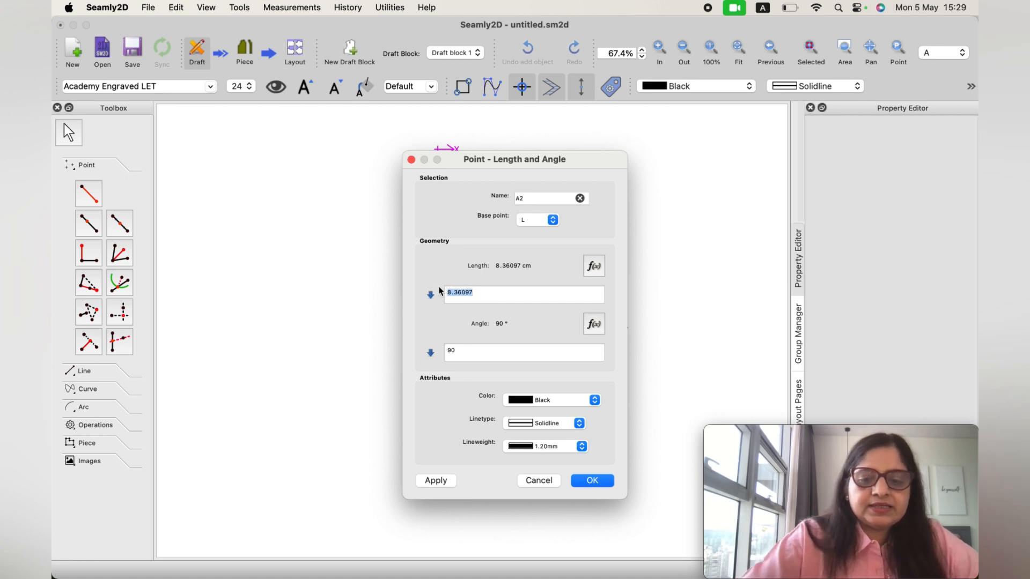
{"action": "type", "text": "7+"}
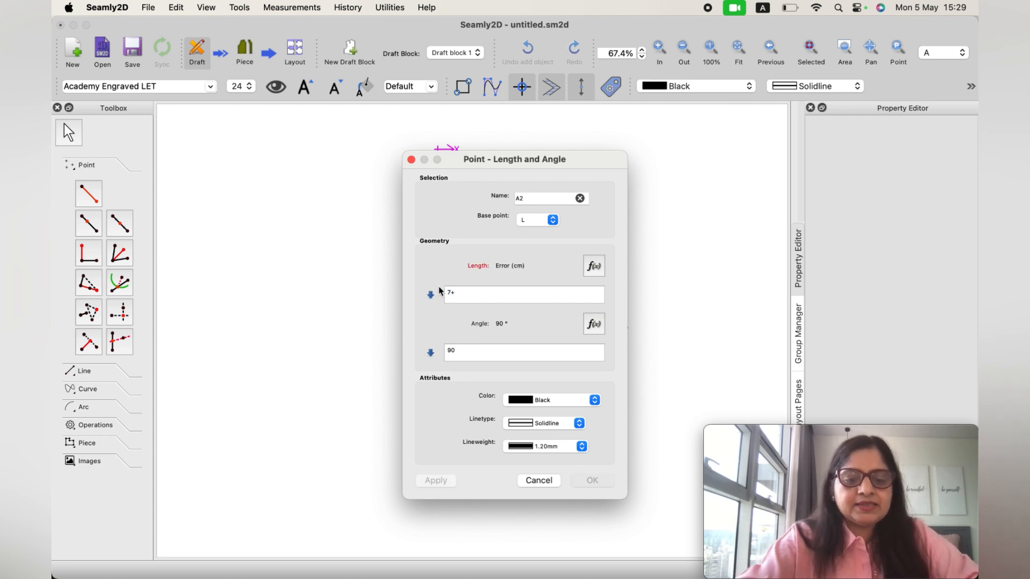
{"action": "type", "text": "3/8"}
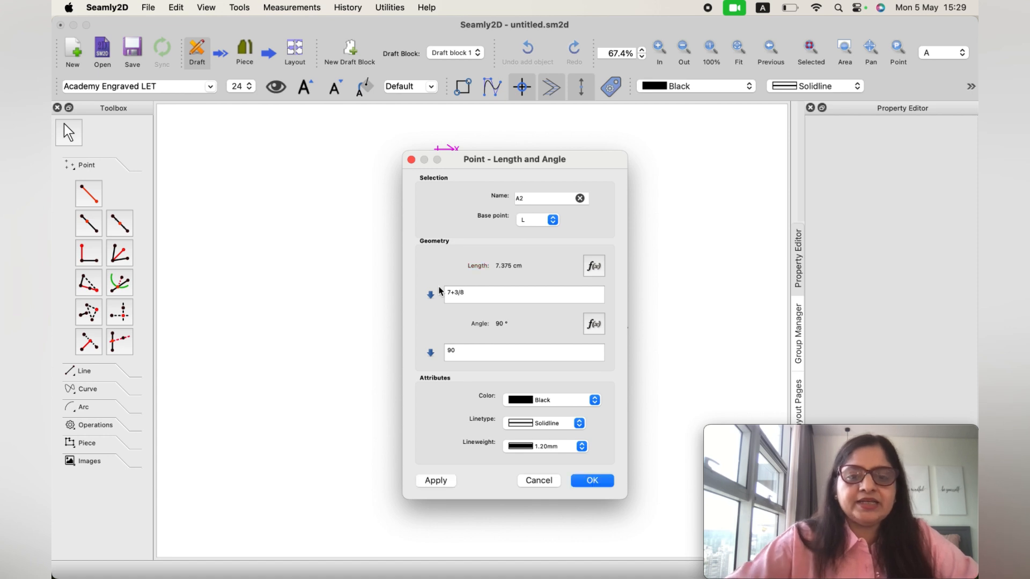
{"action": "left_click", "coordinate": [525, 198]}
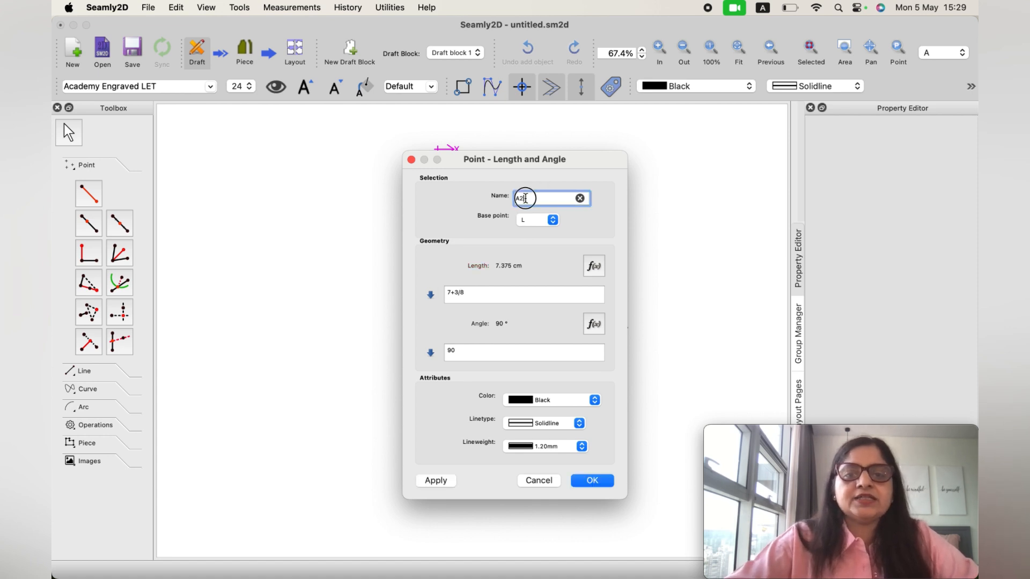
{"action": "type", "text": "0"}
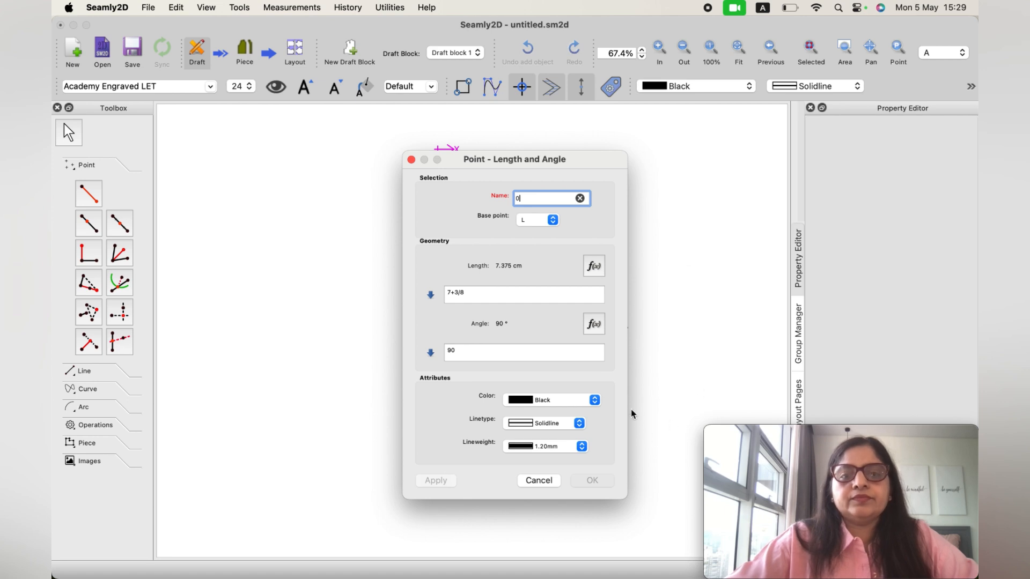
{"action": "key", "text": "BackSpace"}
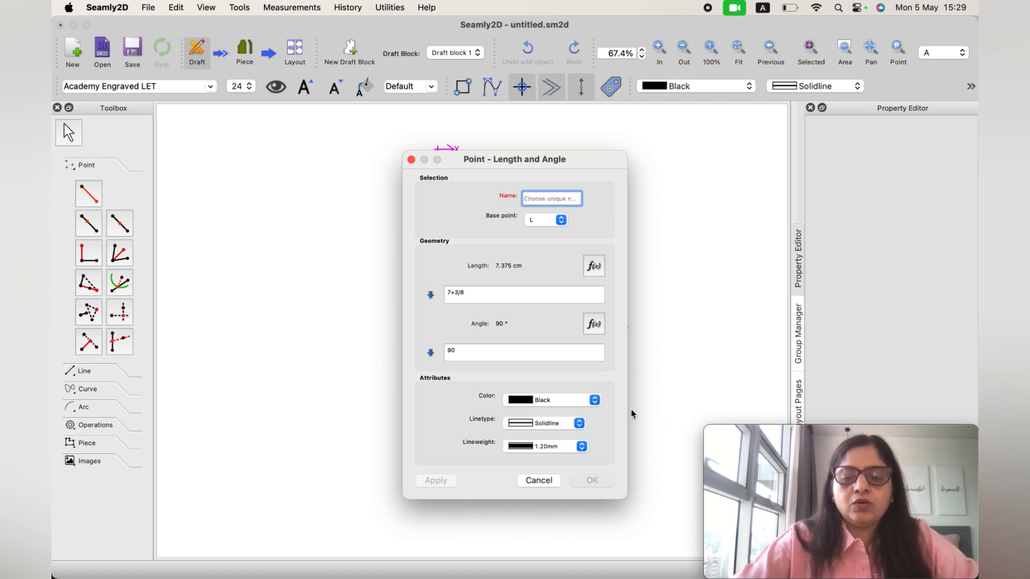
{"action": "type", "text": "O"}
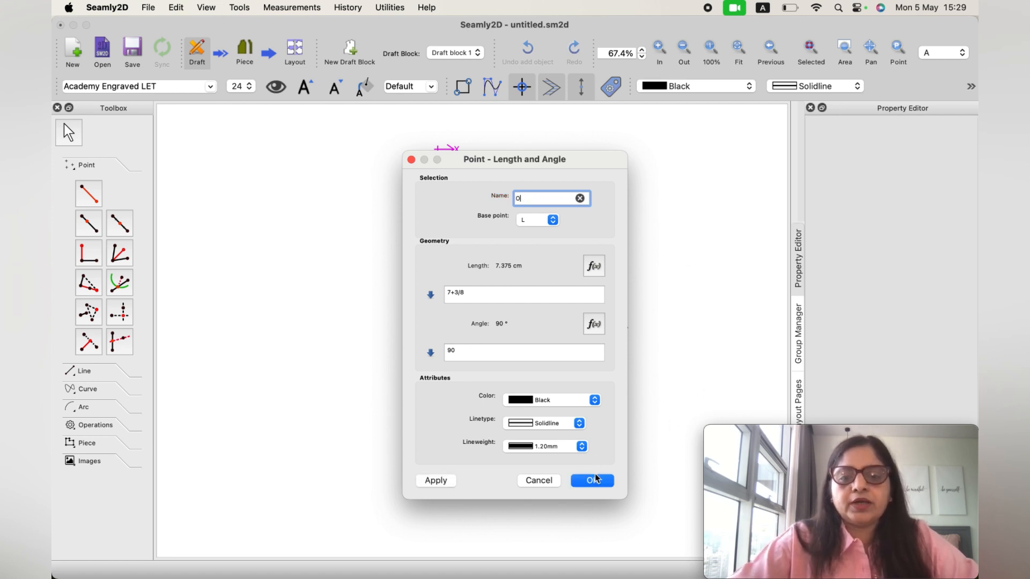
{"action": "left_click", "coordinate": [593, 479]}
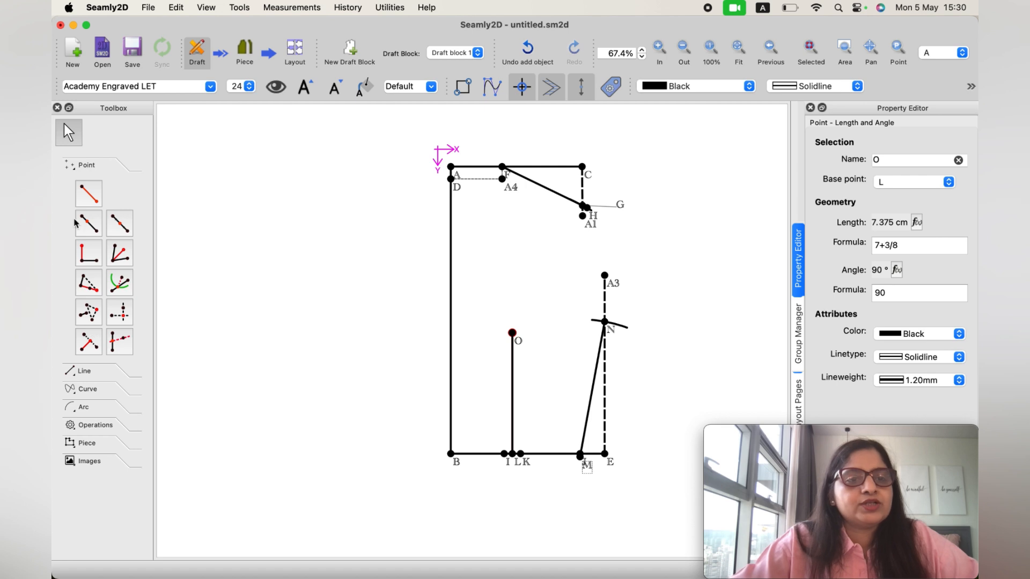
Step: Create a Length and Angle point from O toward I, with length formula 7.34624+1/8 cm and angle 266.066°
{"action": "left_click", "coordinate": [87, 196]}
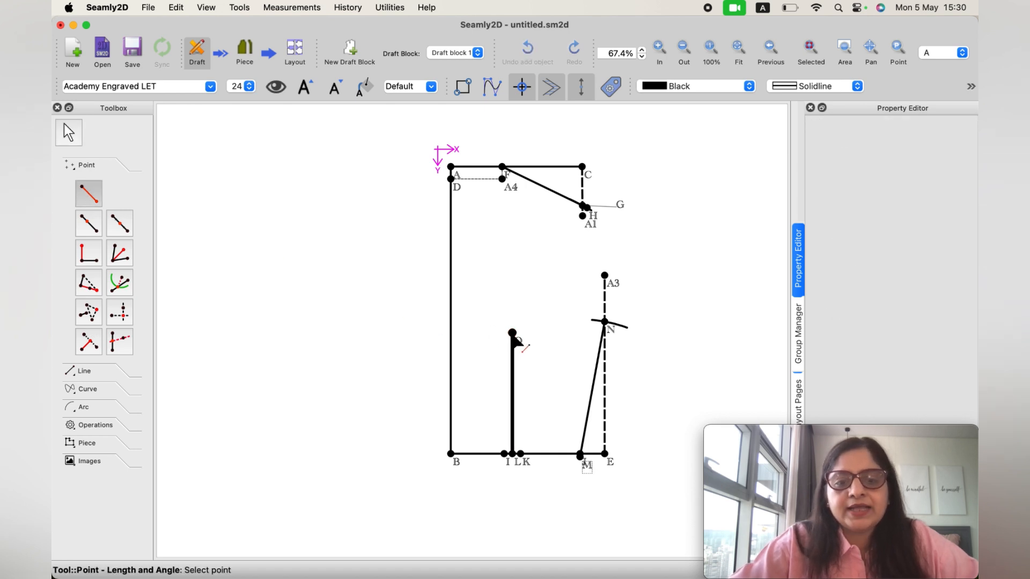
{"action": "left_click", "coordinate": [512, 334]}
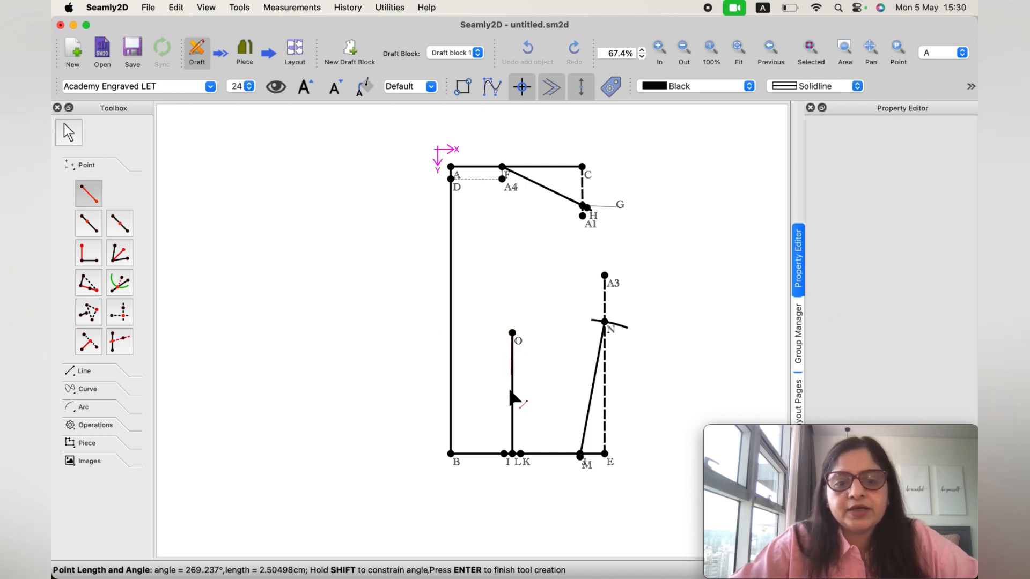
{"action": "left_click", "coordinate": [505, 462]}
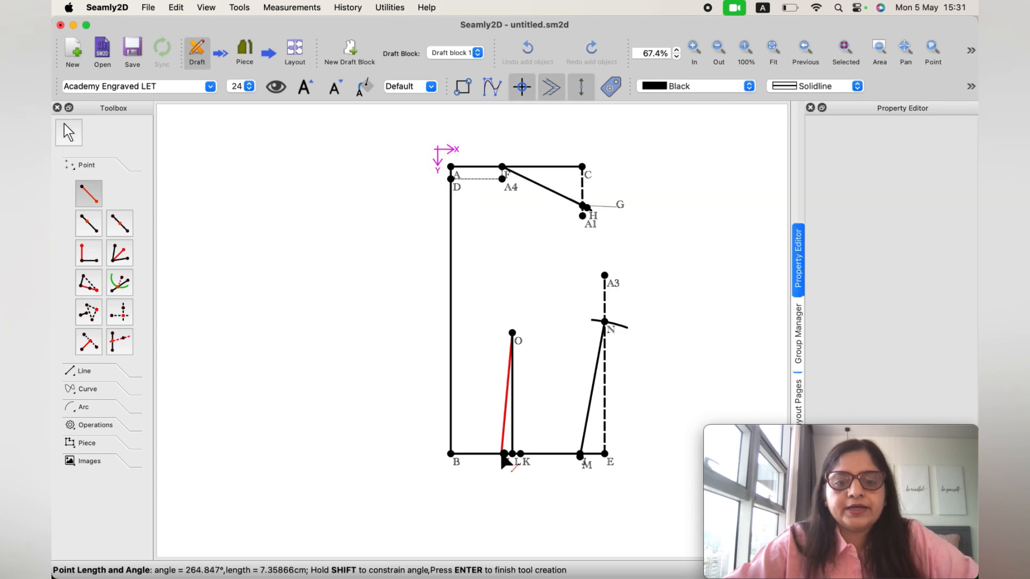
{"action": "left_click", "coordinate": [504, 454]}
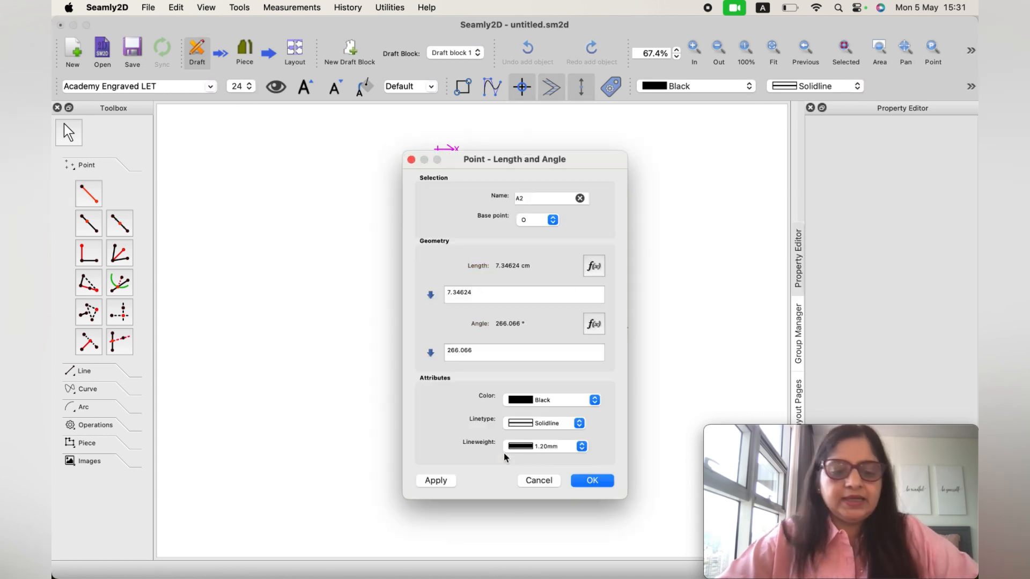
{"action": "type", "text": "="}
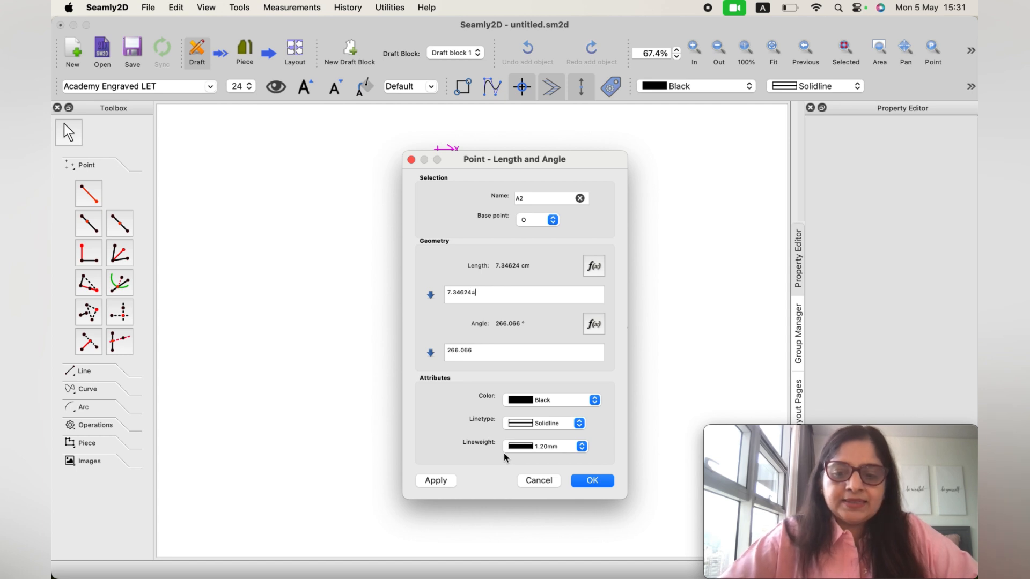
{"action": "key", "text": "BackSpace"}
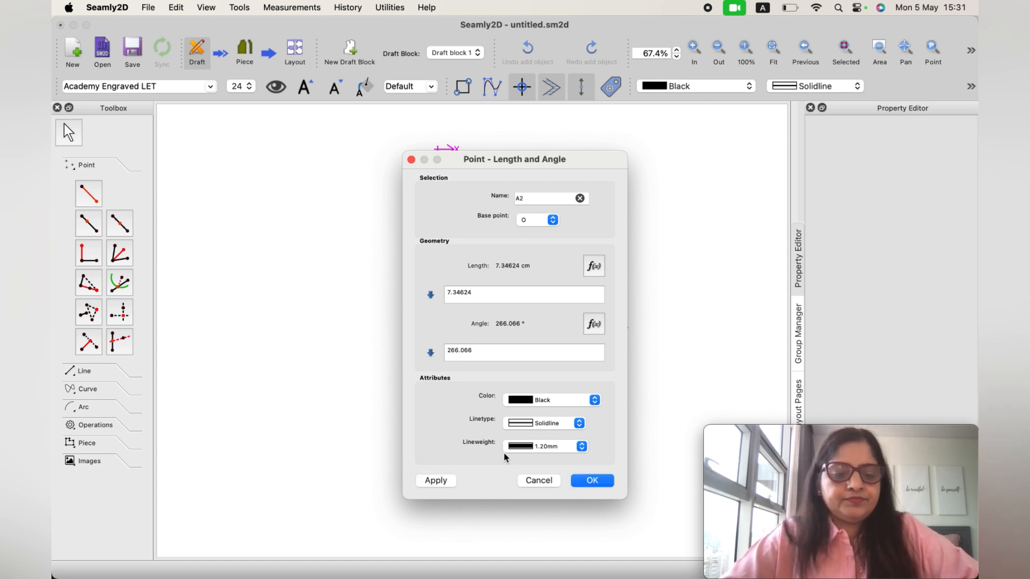
{"action": "type", "text": "+1/"}
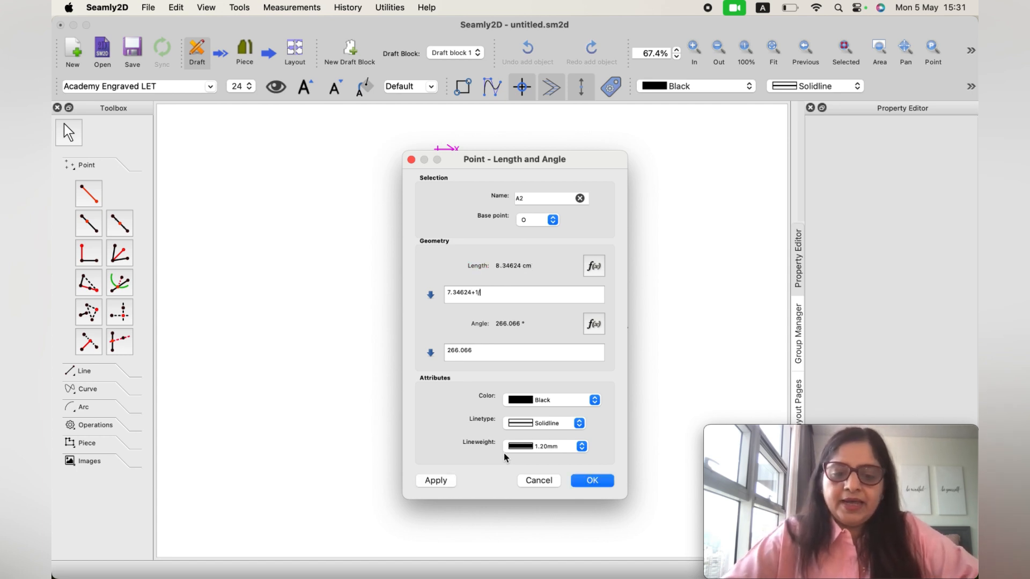
{"action": "type", "text": "8"}
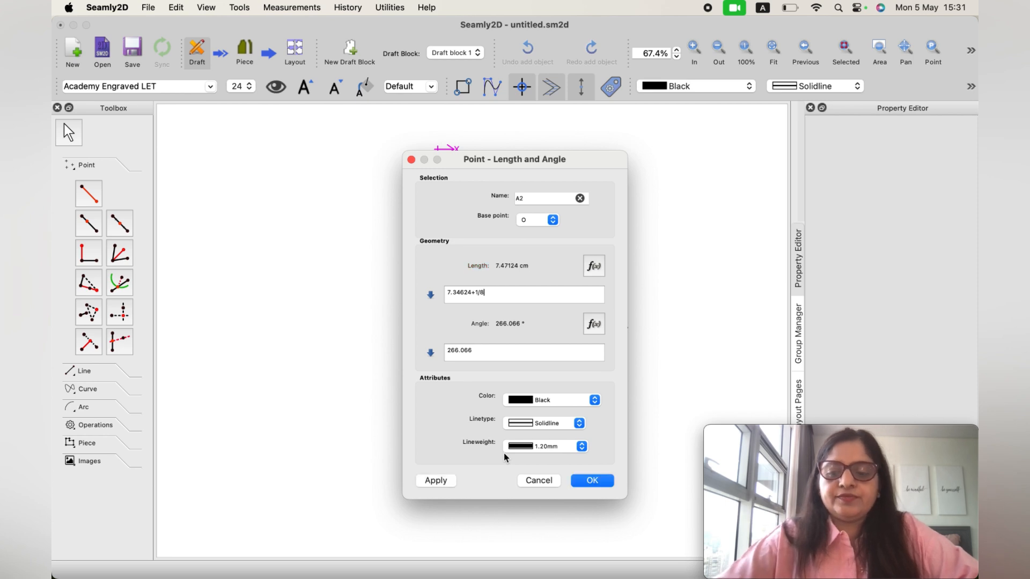
{"action": "left_click", "coordinate": [588, 481]}
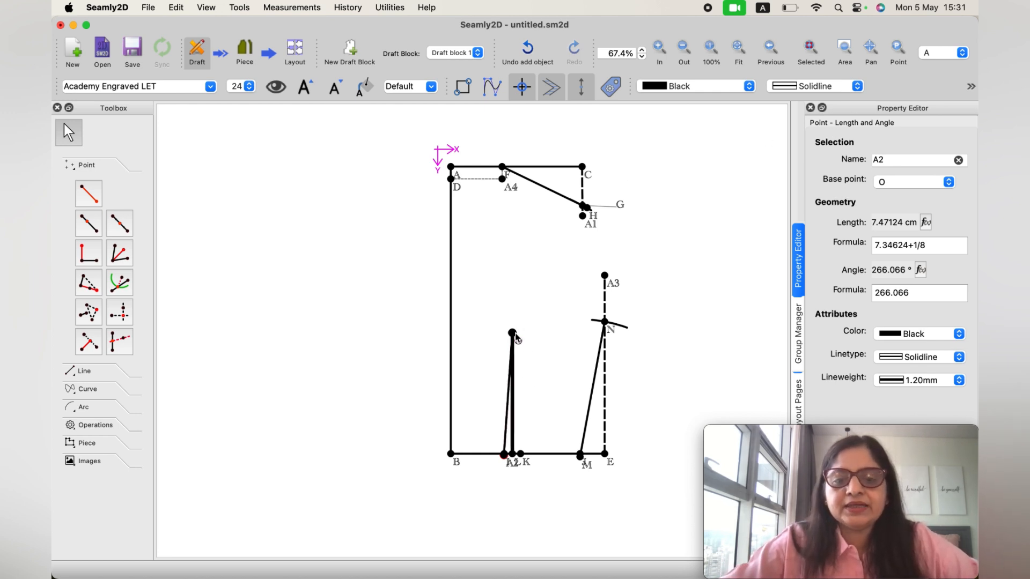
Step: Create a Length and Angle point from O toward K, with length formula 7.50635+1/8 cm and angle 274.24°
{"action": "left_click", "coordinate": [89, 193]}
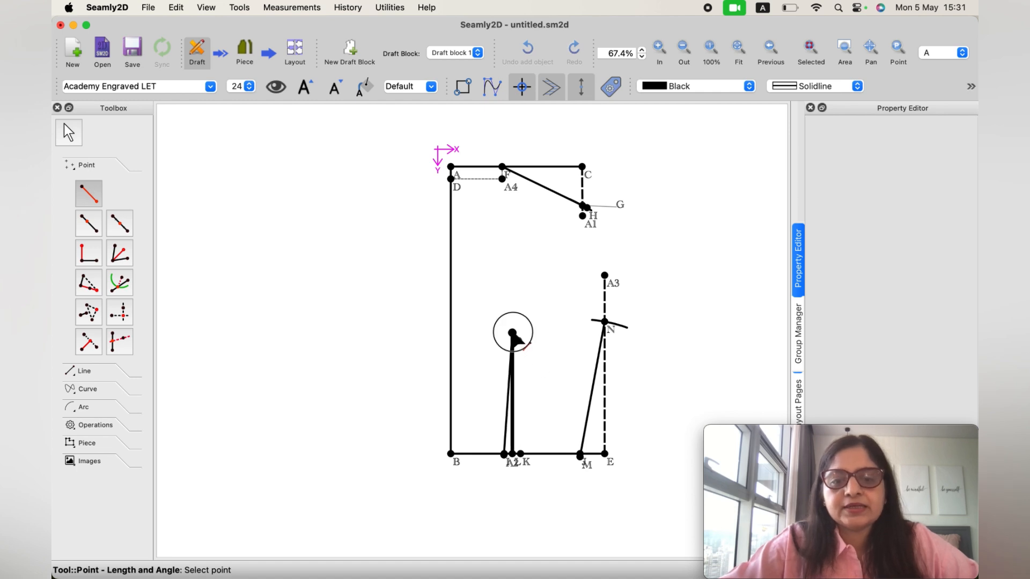
{"action": "left_click", "coordinate": [512, 333]}
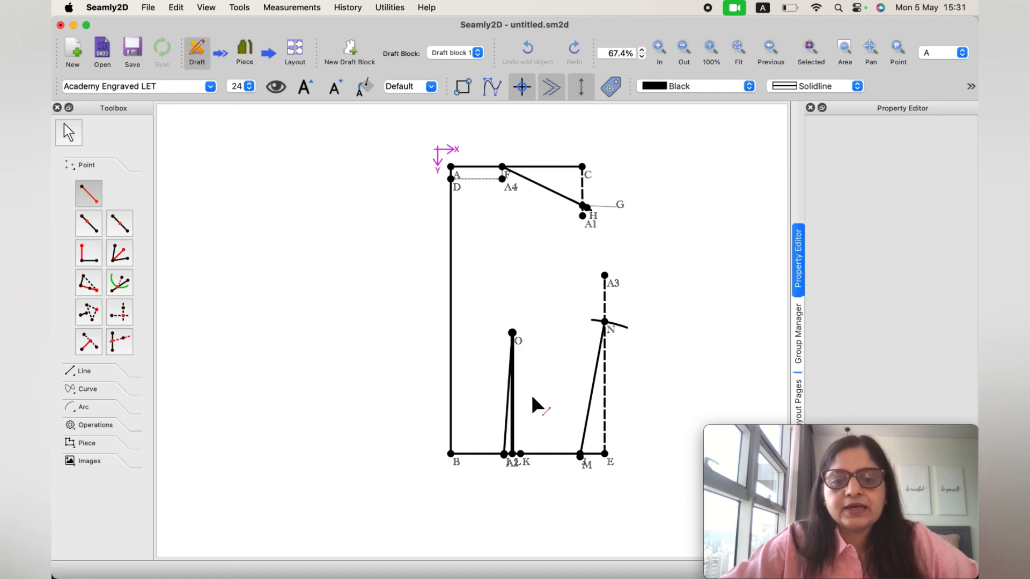
{"action": "left_click", "coordinate": [521, 456]}
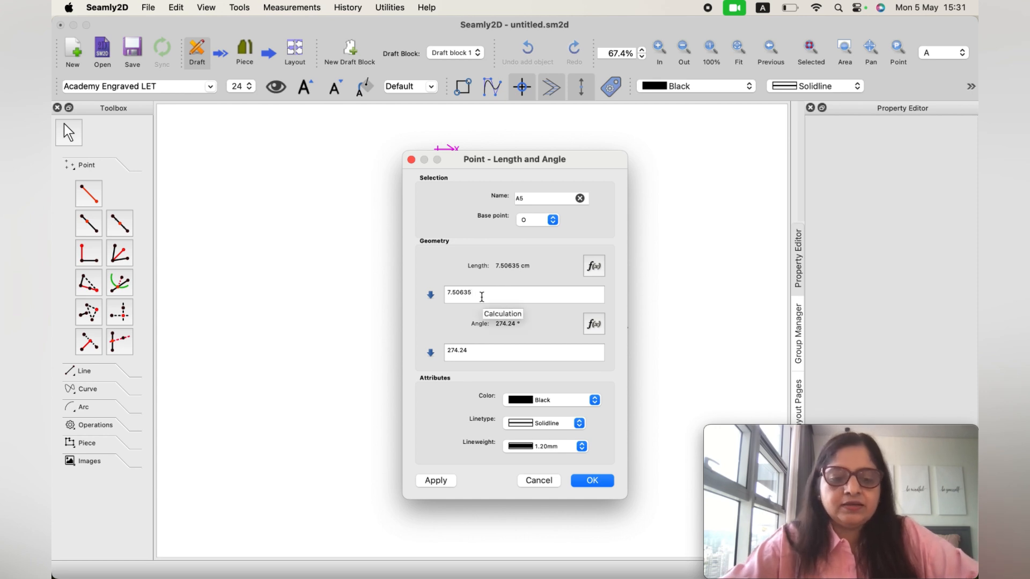
{"action": "type", "text": "+1/"}
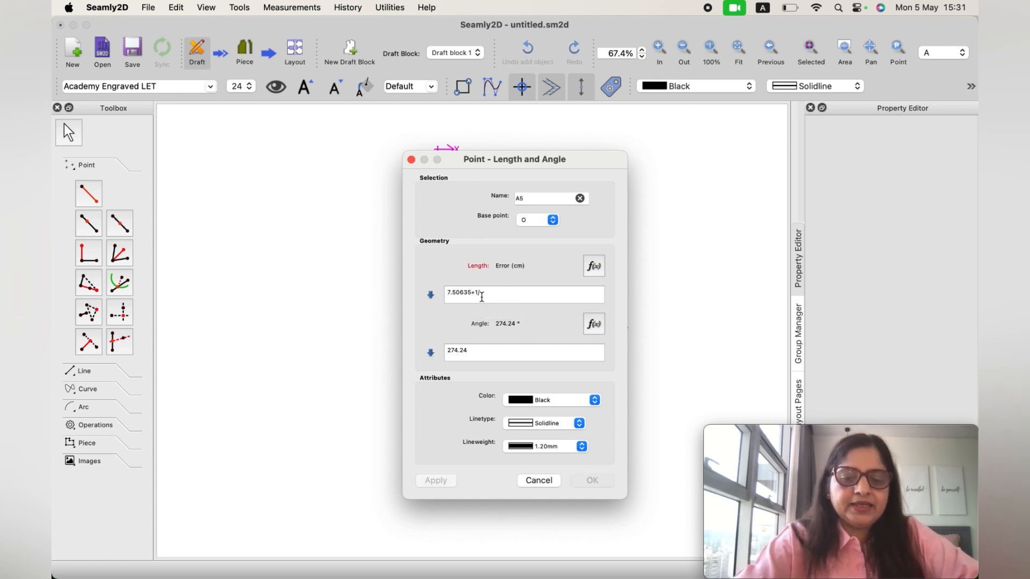
{"action": "type", "text": "8"}
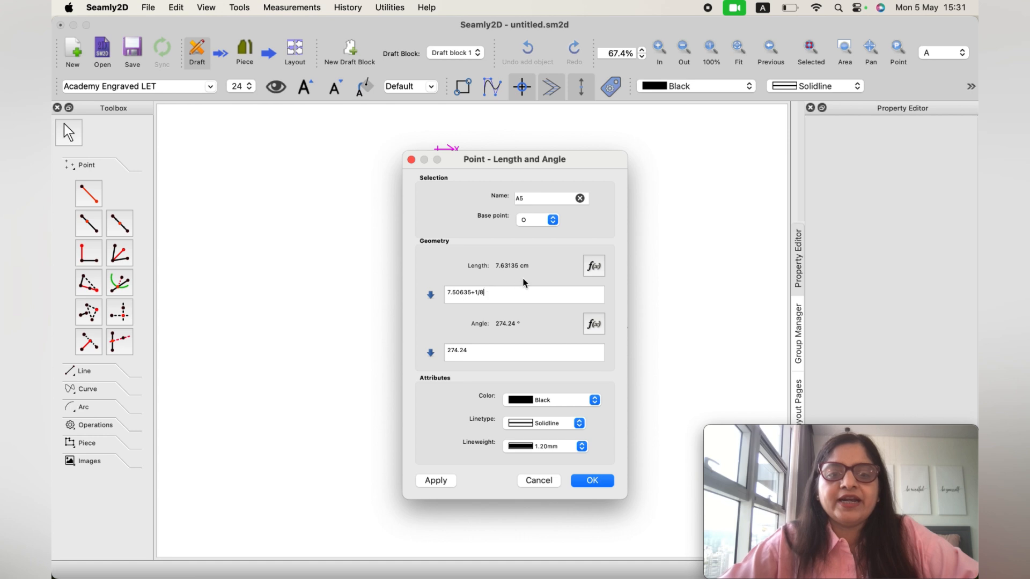
{"action": "left_click", "coordinate": [584, 482]}
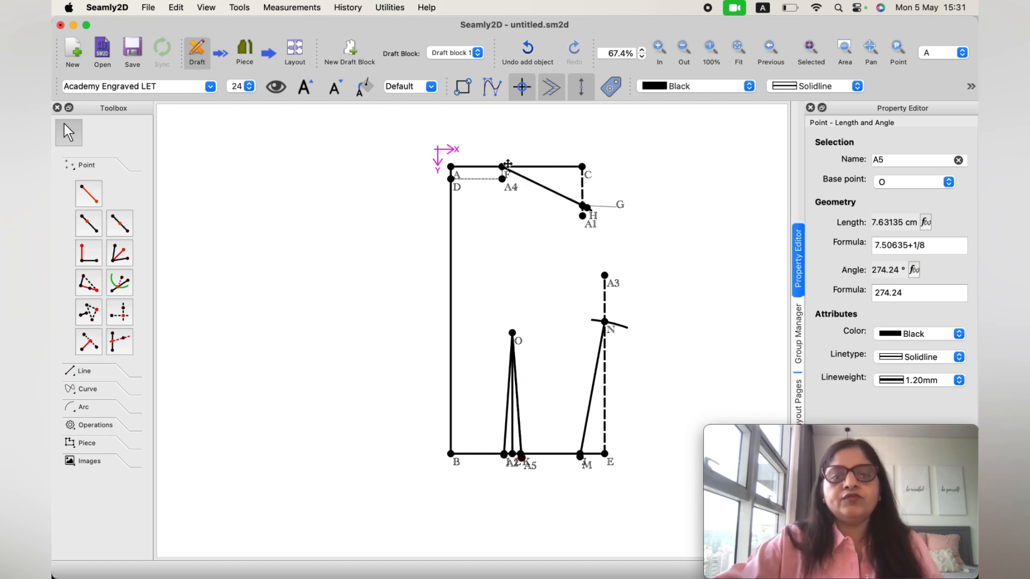
Step: Create a Midpoint on Line point between F and H, and name it P
{"action": "left_click", "coordinate": [119, 224]}
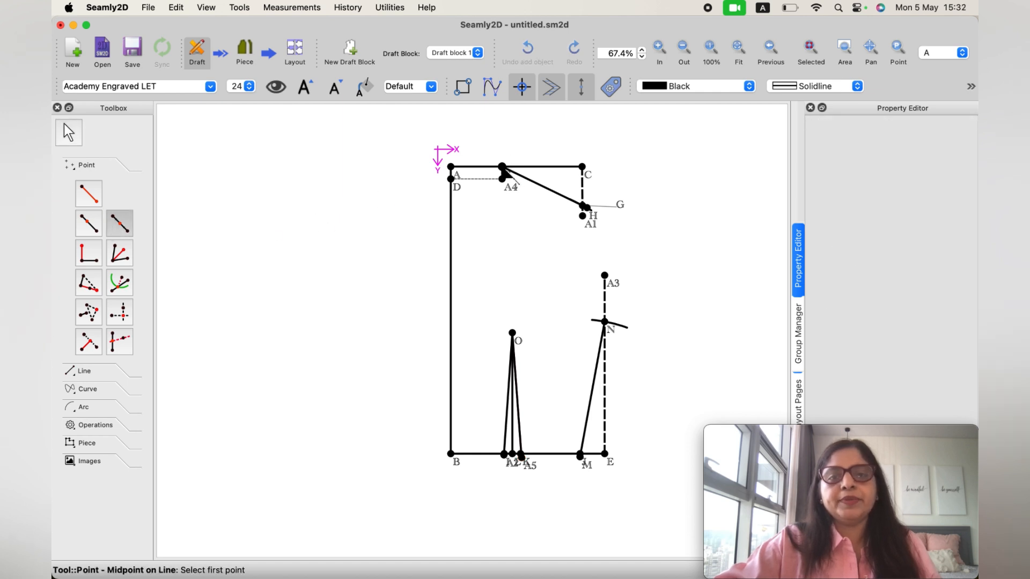
{"action": "left_click", "coordinate": [502, 167]}
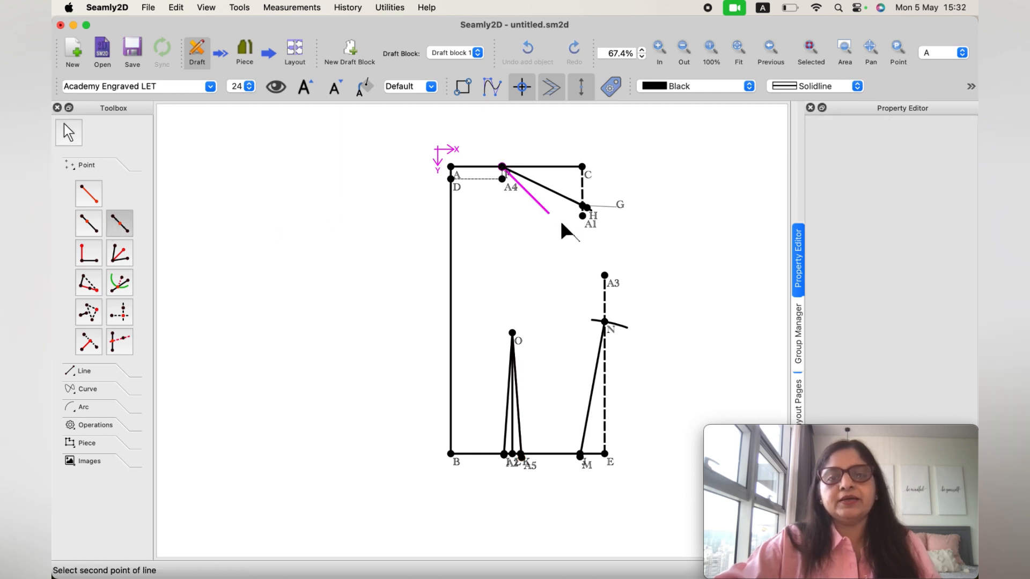
{"action": "left_click", "coordinate": [587, 208]}
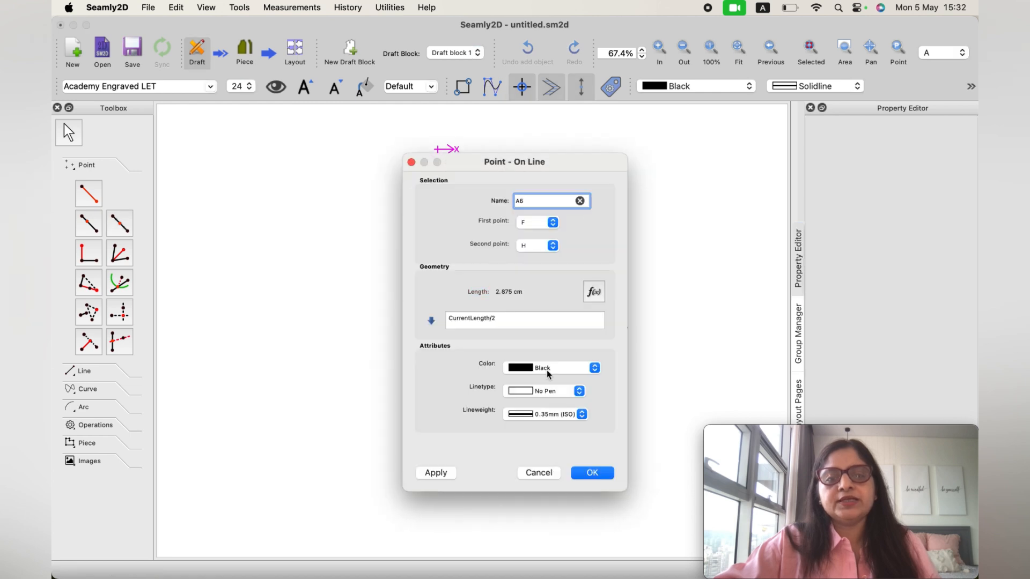
{"action": "left_click_drag", "start_coordinate": [529, 199], "coordinate": [510, 198]}
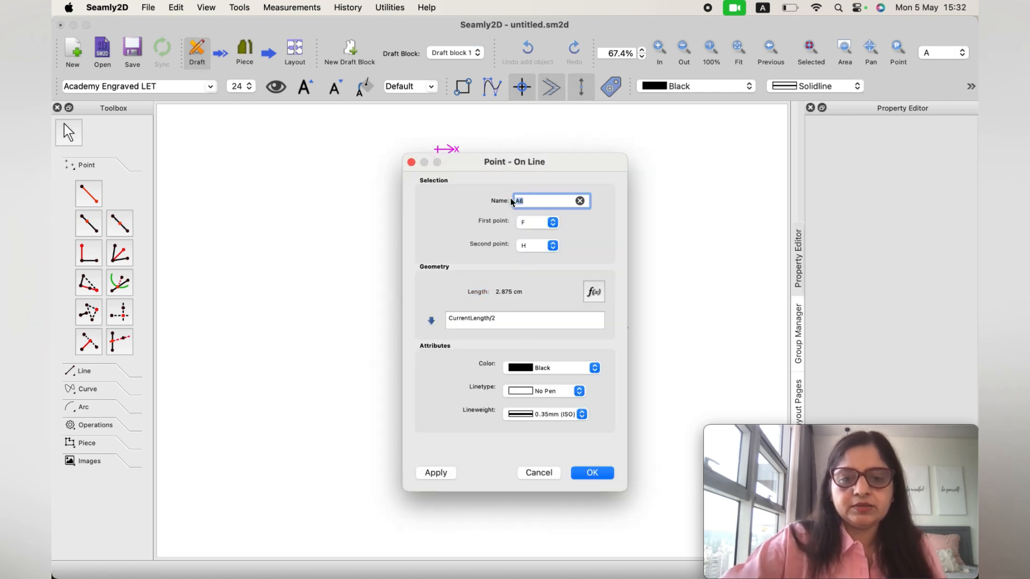
{"action": "left_click", "coordinate": [592, 473]}
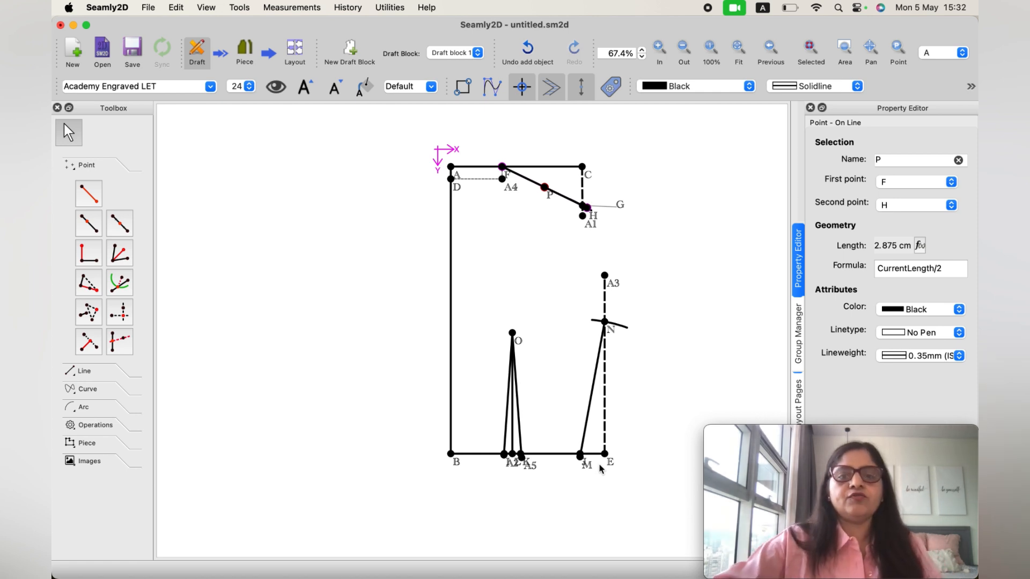
Step: Create a Length and Angle point from P to O, with length 9.07285 cm and angle 257.795°, and set its linetype to Dash
{"action": "left_click", "coordinate": [92, 200]}
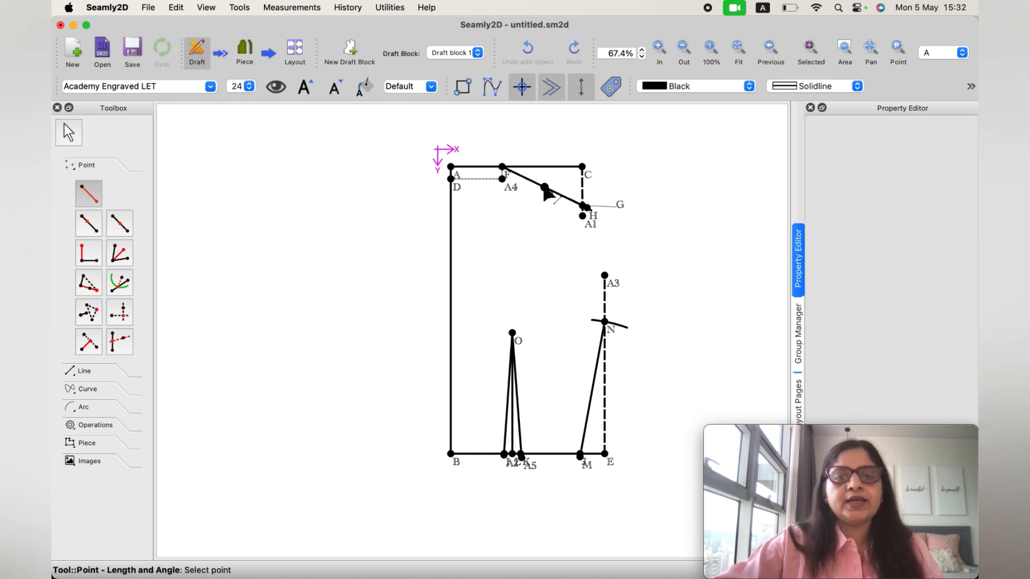
{"action": "left_click", "coordinate": [544, 188]}
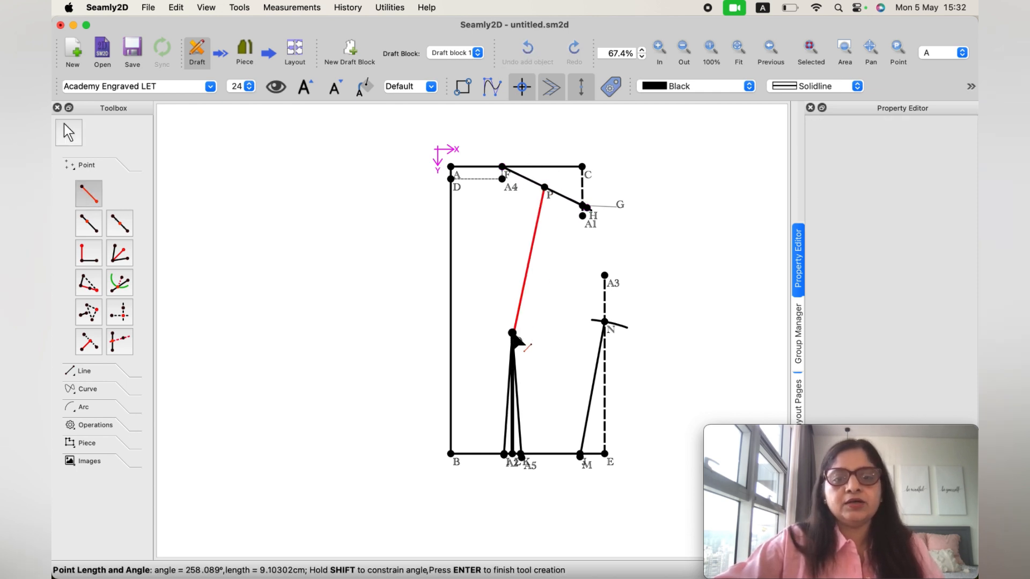
{"action": "left_click", "coordinate": [514, 334]}
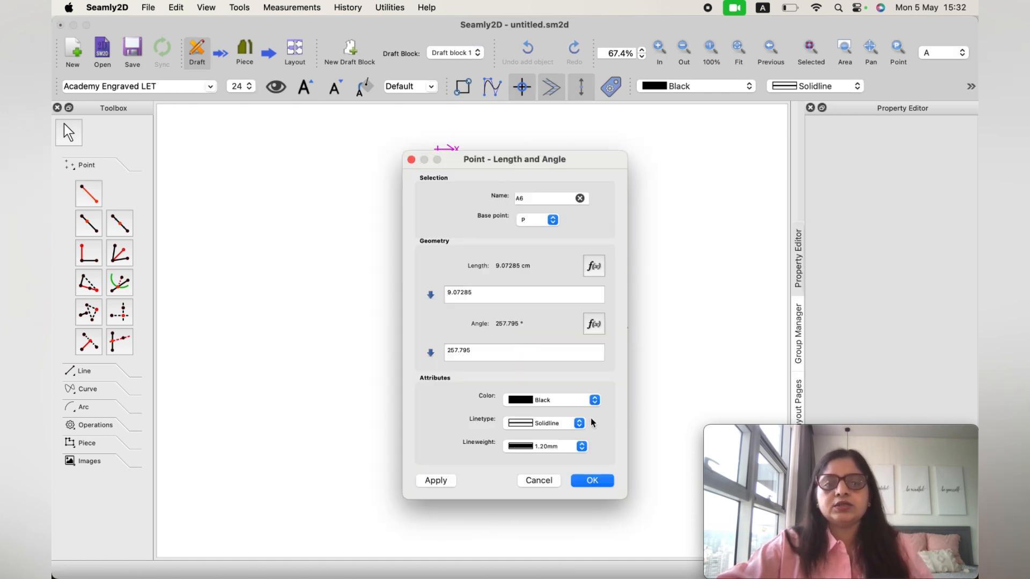
{"action": "left_click", "coordinate": [596, 483]}
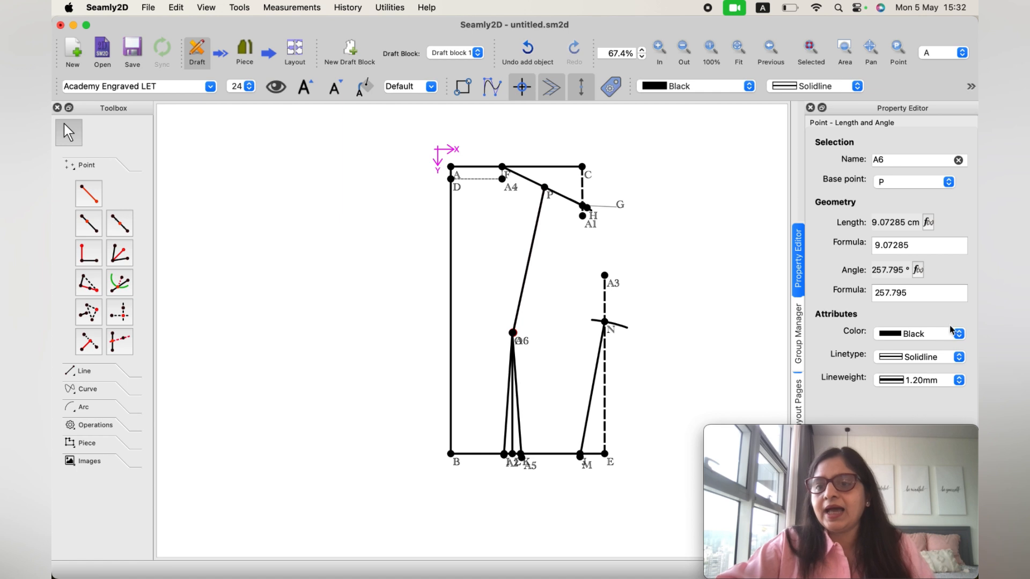
{"action": "left_click", "coordinate": [958, 358]}
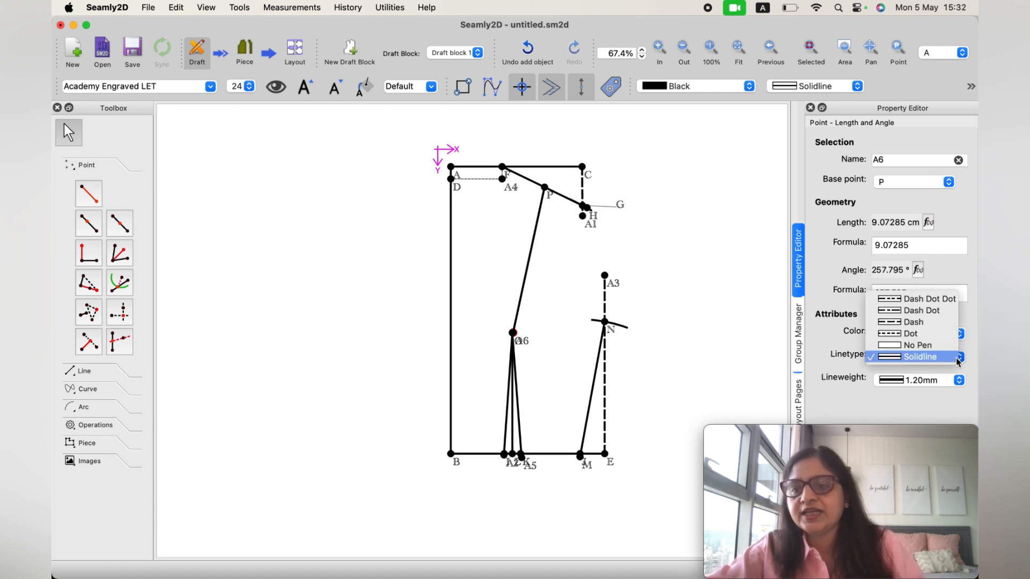
{"action": "left_click", "coordinate": [930, 323]}
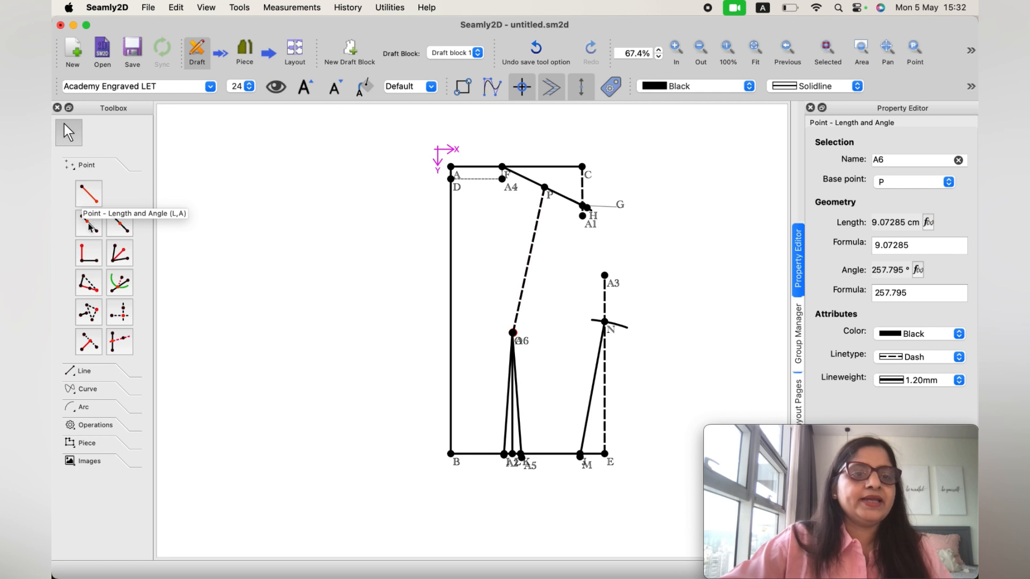
Step: Create a Point On Line 3 cm from P along the dashed line toward A6
{"action": "left_click", "coordinate": [545, 187]}
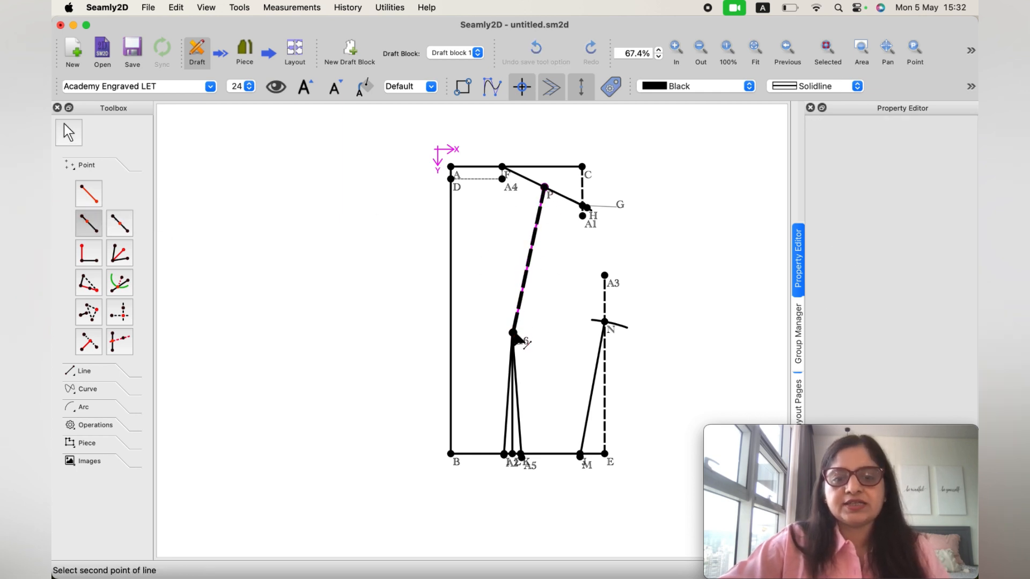
{"action": "left_click", "coordinate": [515, 334]}
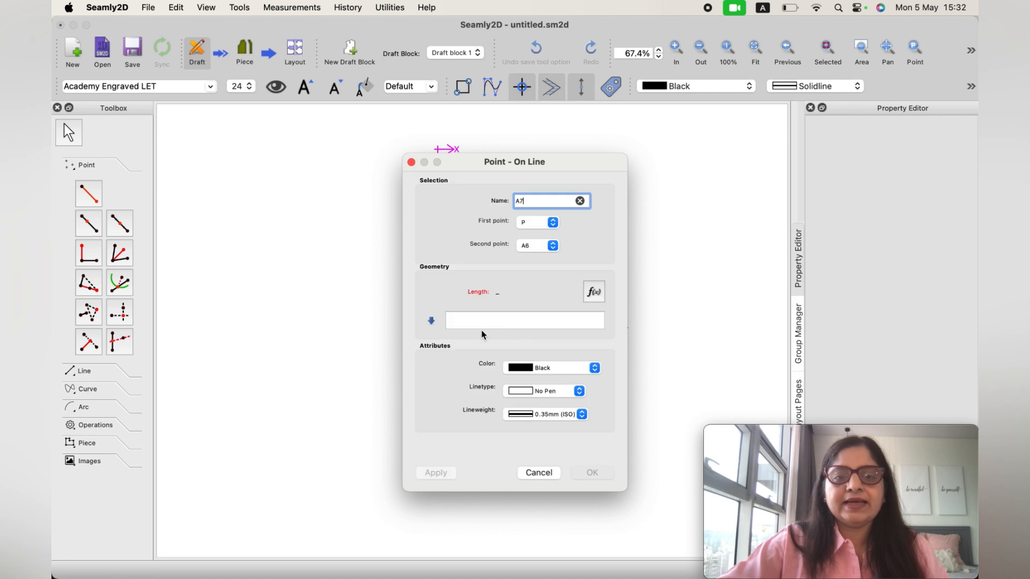
{"action": "left_click", "coordinate": [464, 319]}
{"action": "type", "text": "3"}
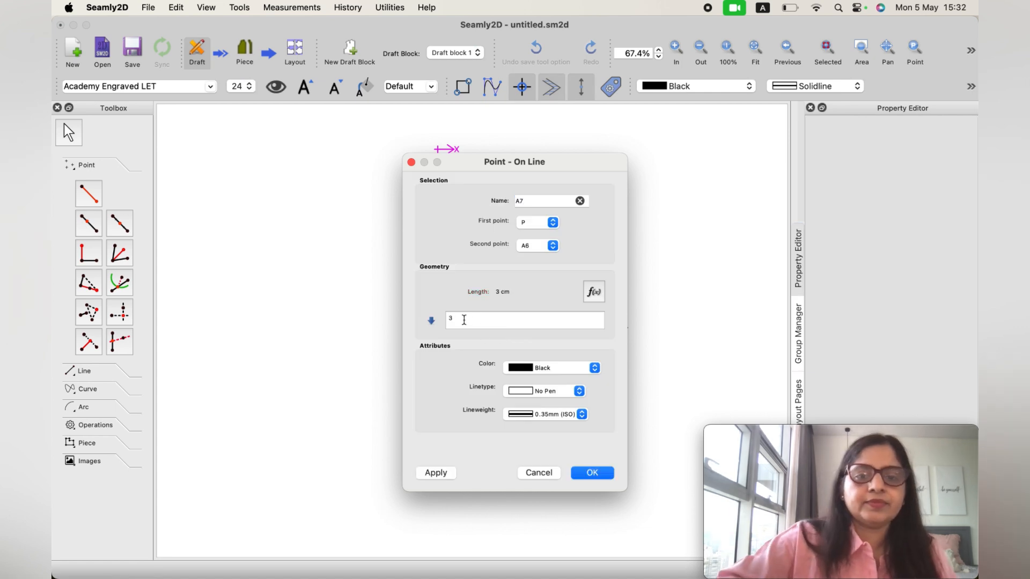
{"action": "left_click", "coordinate": [591, 473]}
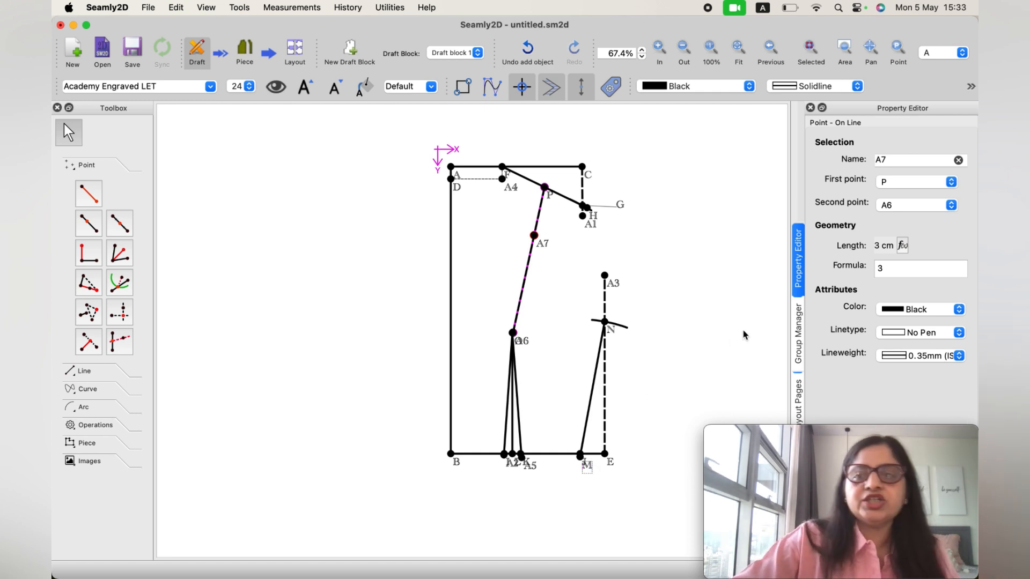
Step: Rename the new point on the dashed line below P as Q
{"action": "double_click", "coordinate": [877, 159]}
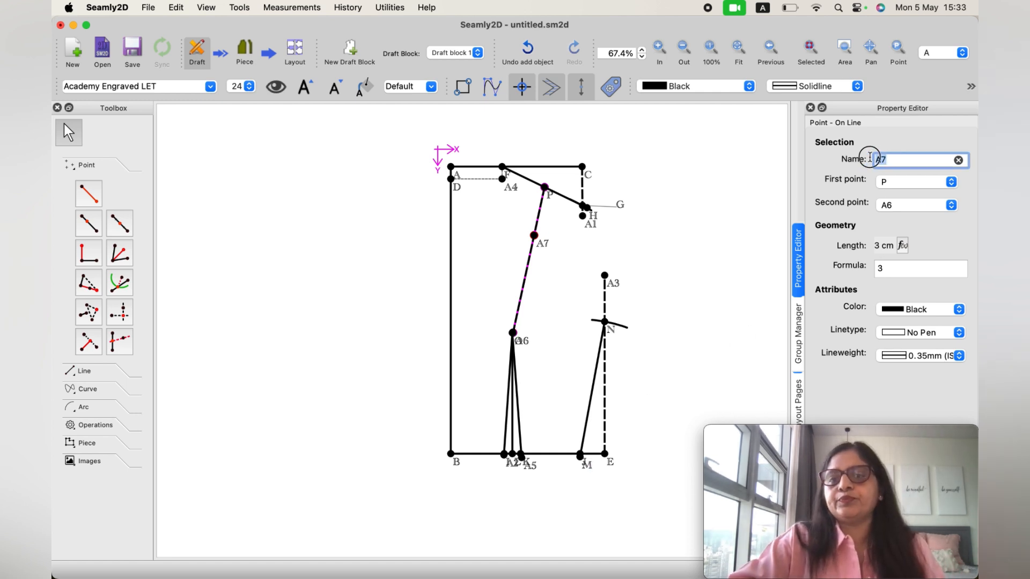
{"action": "key", "text": "Caps_Lock"}
{"action": "type", "text": "Q"}
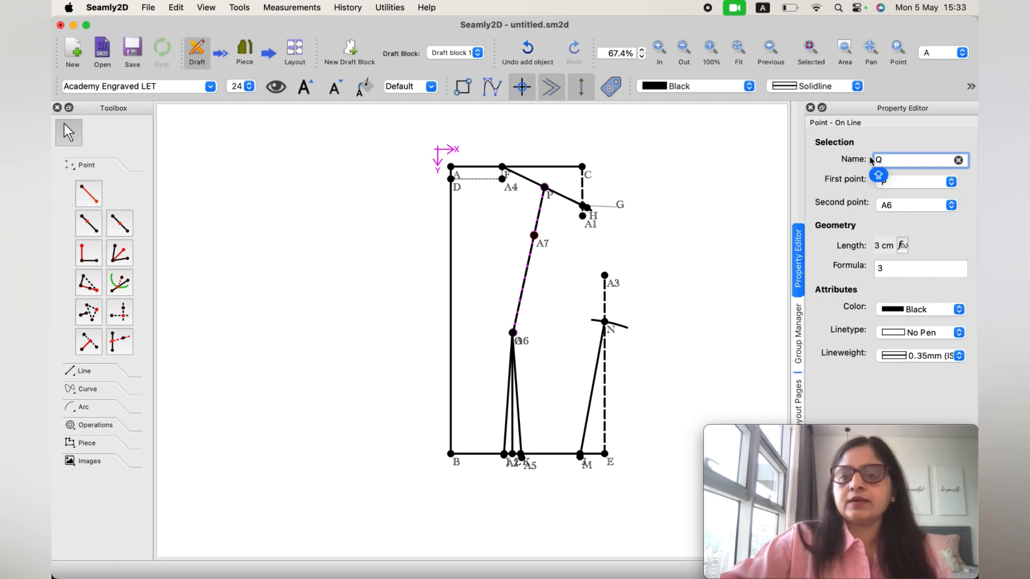
{"action": "key", "text": "Return"}
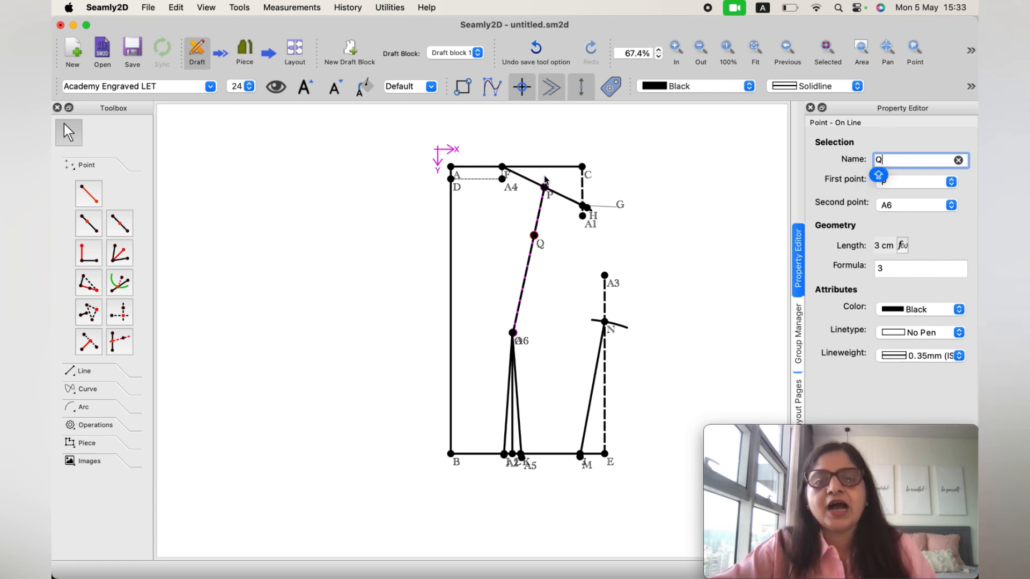
{"action": "left_click", "coordinate": [261, 259]}
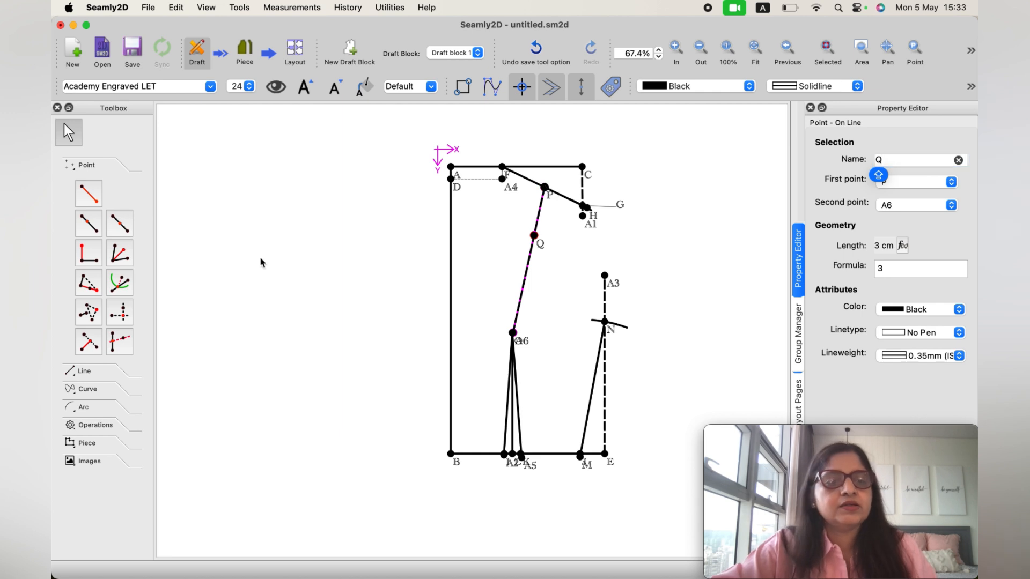
Step: Create a Point On Line from P toward F with length formula 1/4 cm, and name it R
{"action": "left_click", "coordinate": [91, 225]}
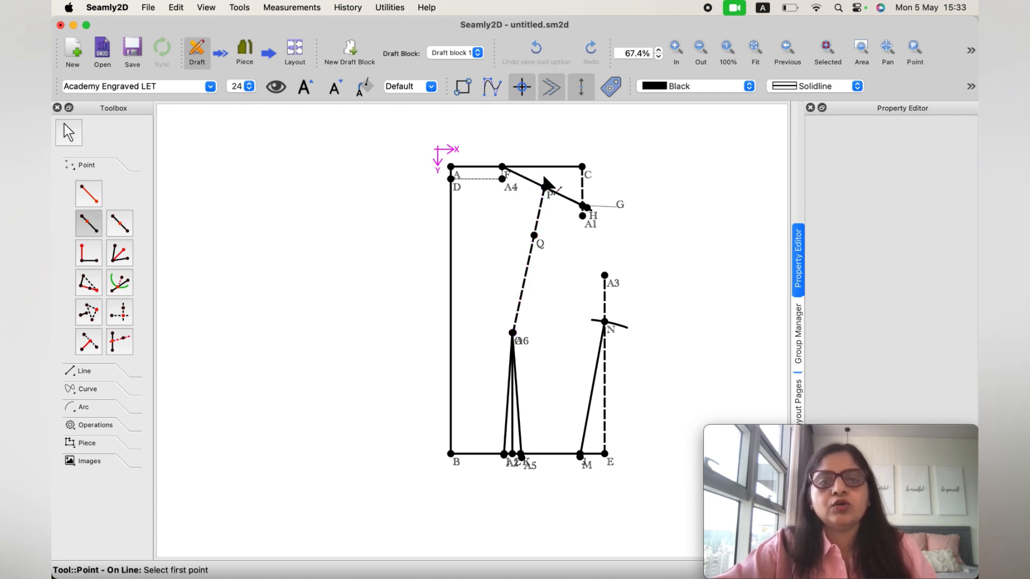
{"action": "left_click", "coordinate": [544, 187]}
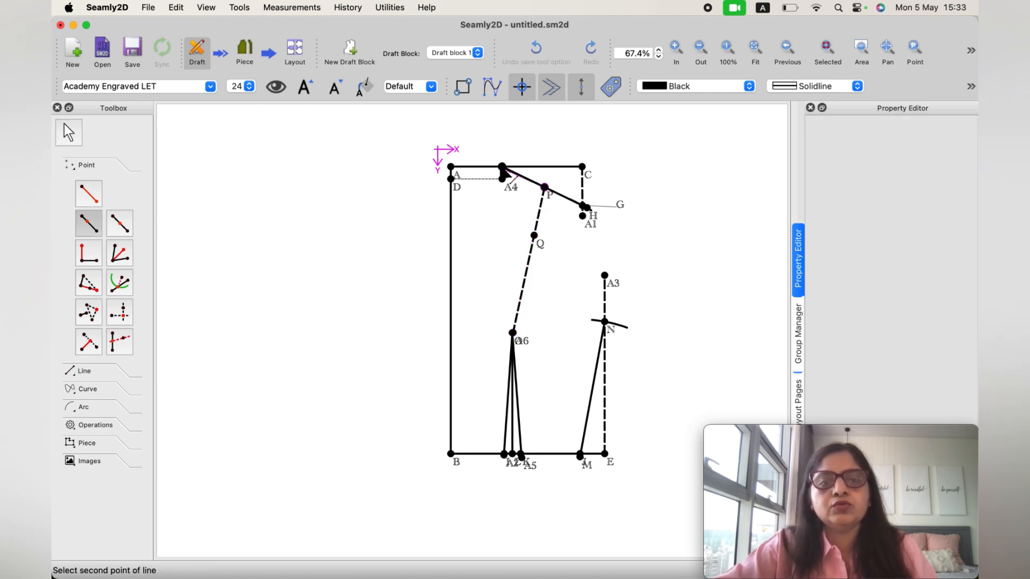
{"action": "left_click", "coordinate": [501, 169]}
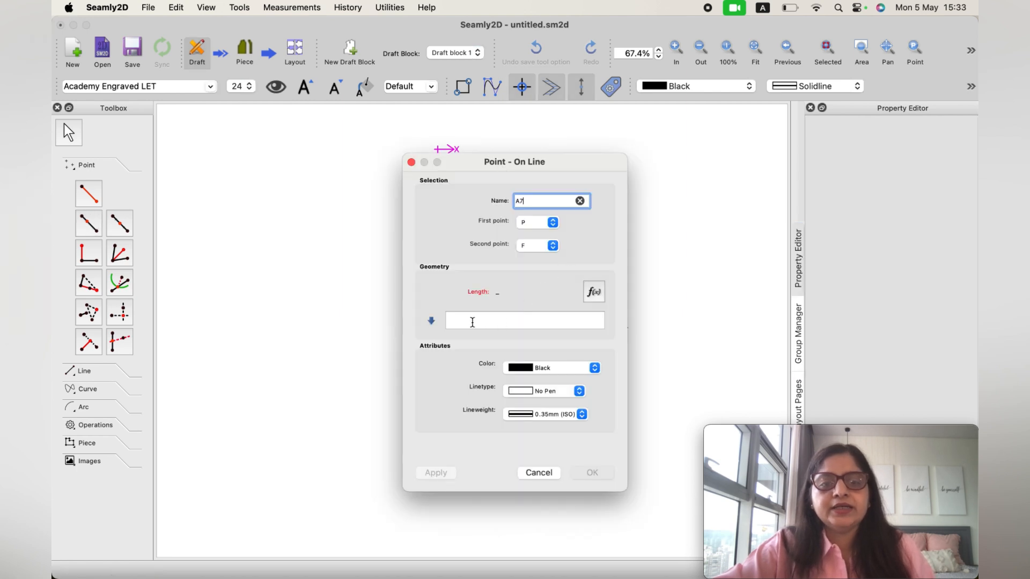
{"action": "left_click", "coordinate": [472, 321]}
{"action": "type", "text": "1/"}
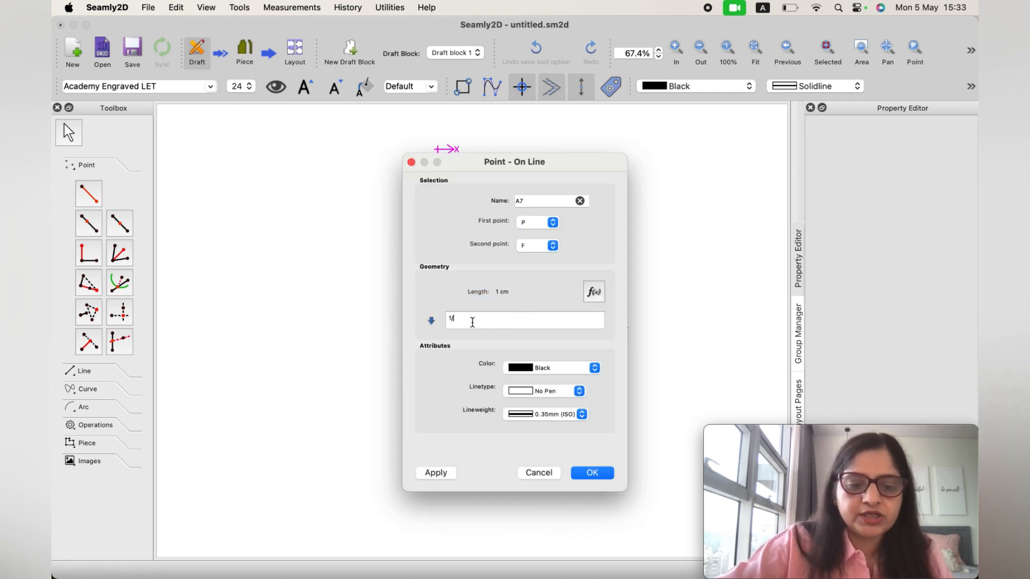
{"action": "type", "text": "4"}
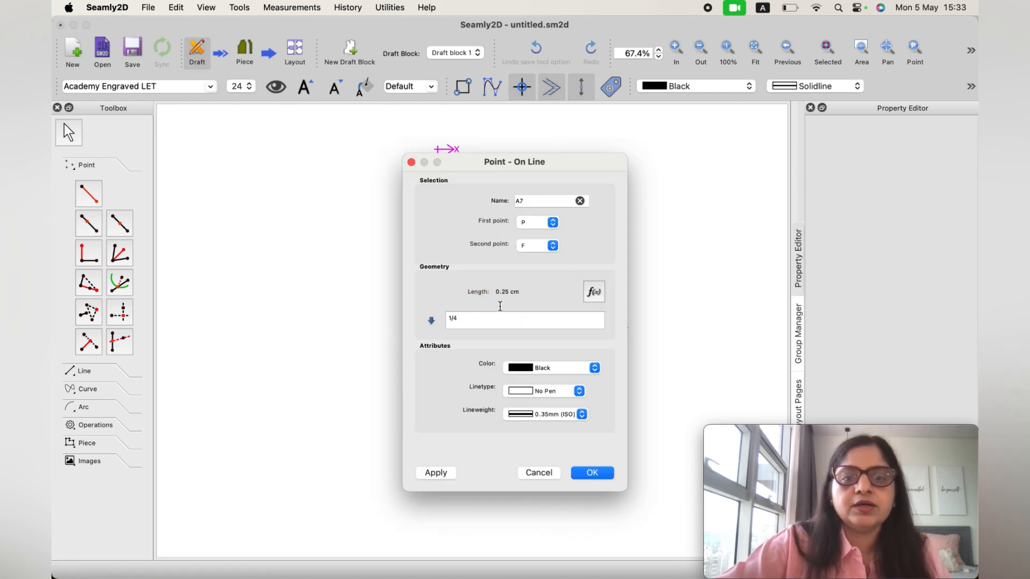
{"action": "double_click", "coordinate": [515, 200]}
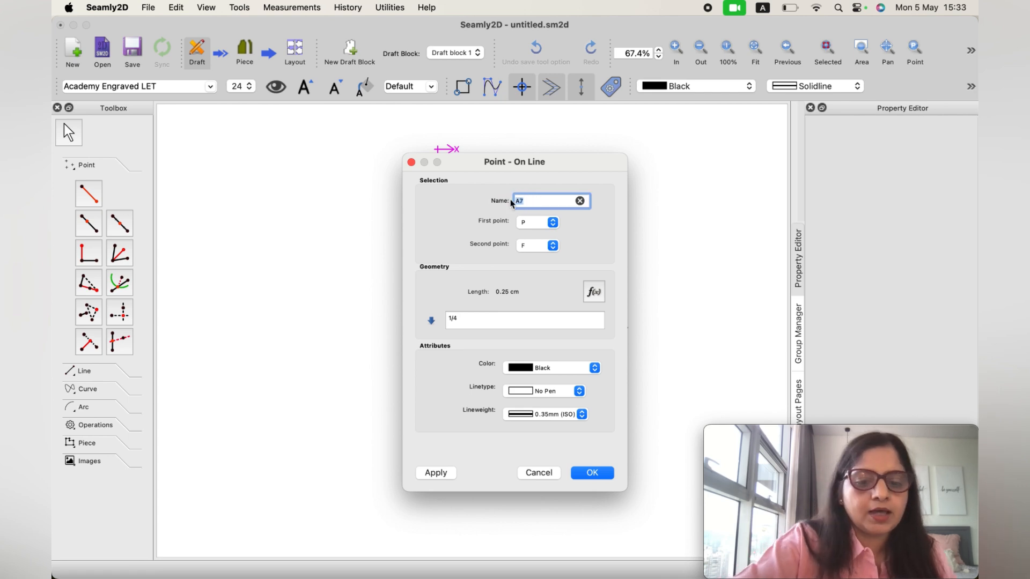
{"action": "type", "text": "R"}
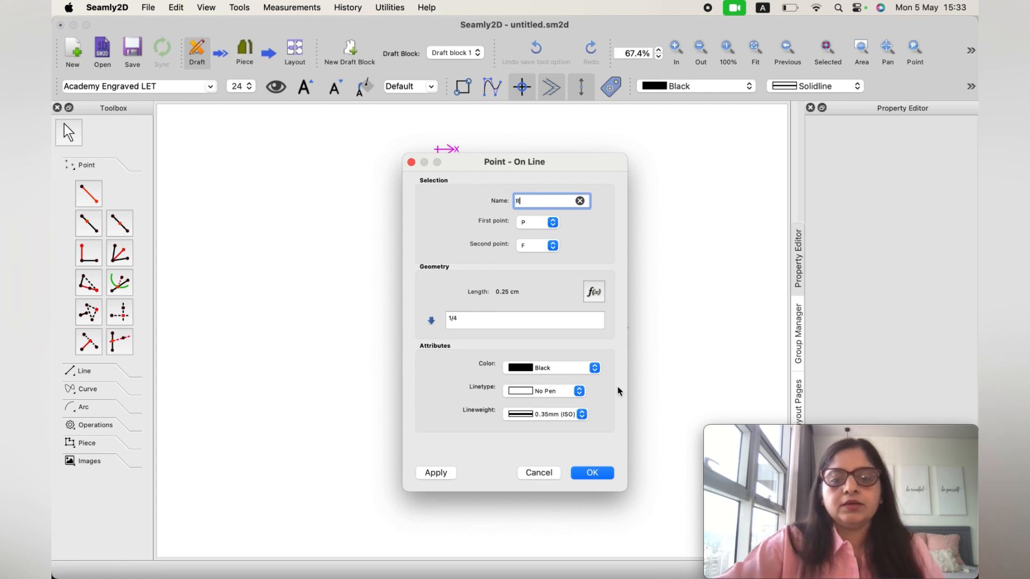
{"action": "left_click", "coordinate": [592, 471]}
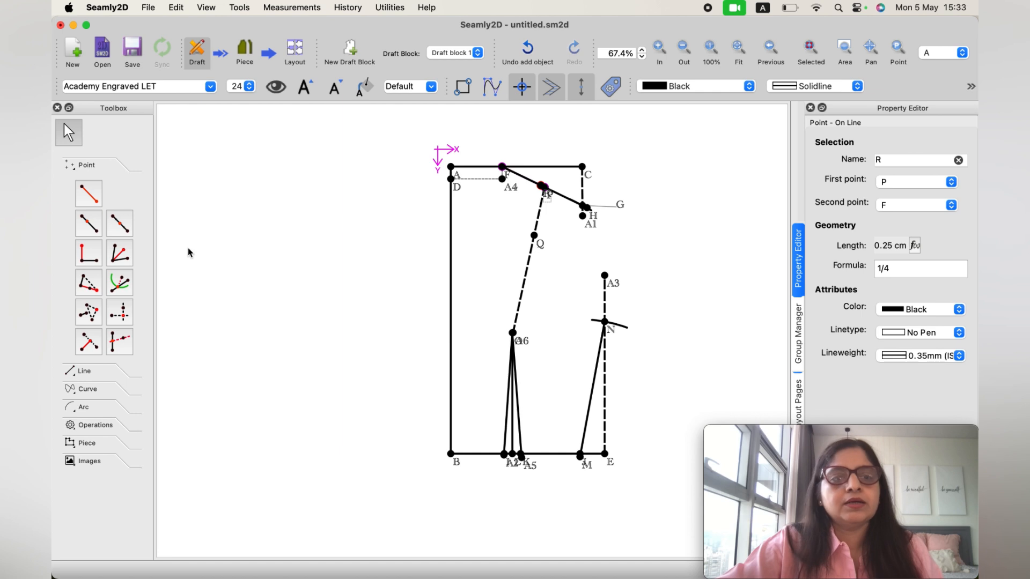
{"action": "left_click", "coordinate": [93, 225]}
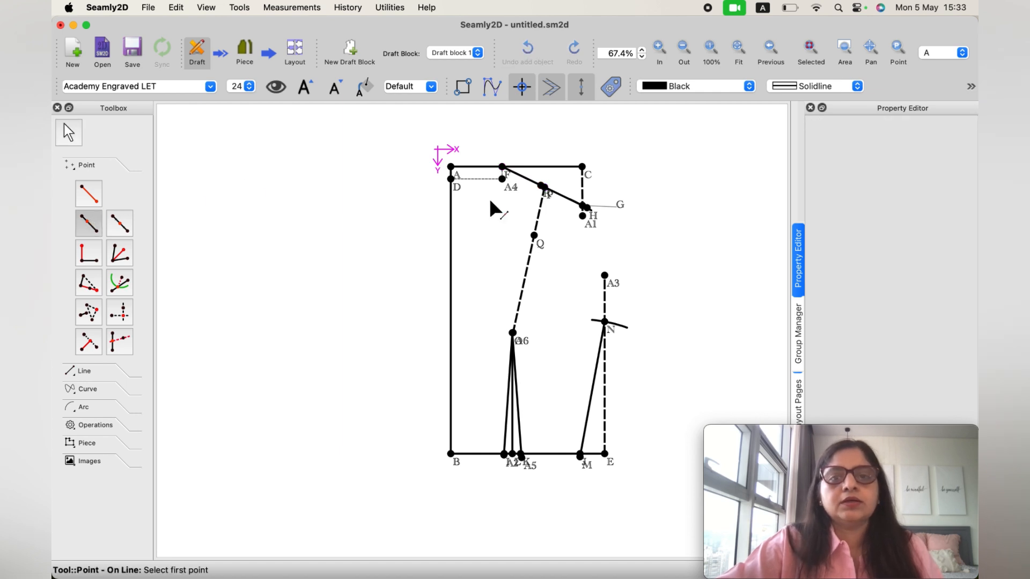
{"action": "left_click", "coordinate": [545, 194]}
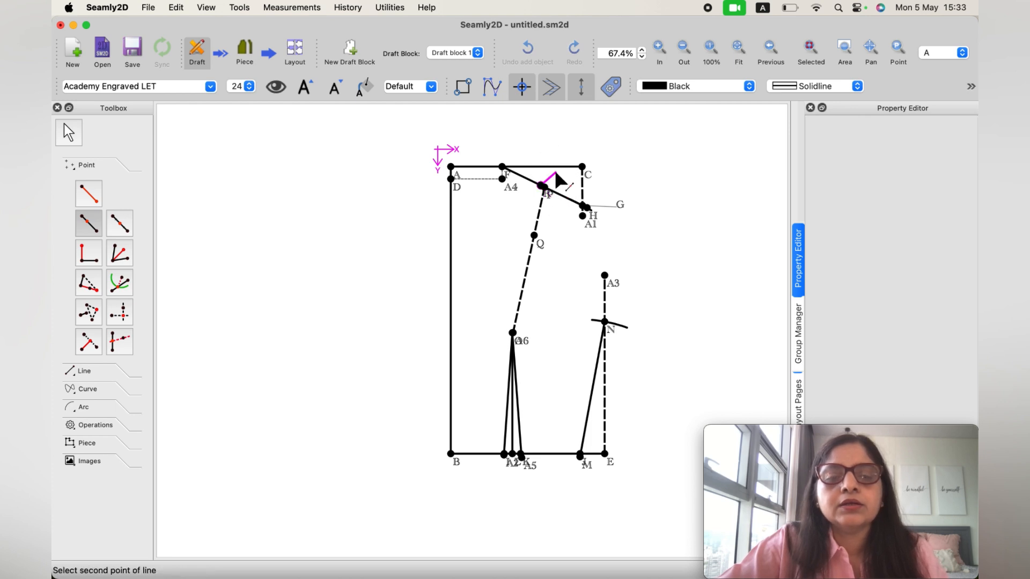
{"action": "left_click", "coordinate": [556, 176]}
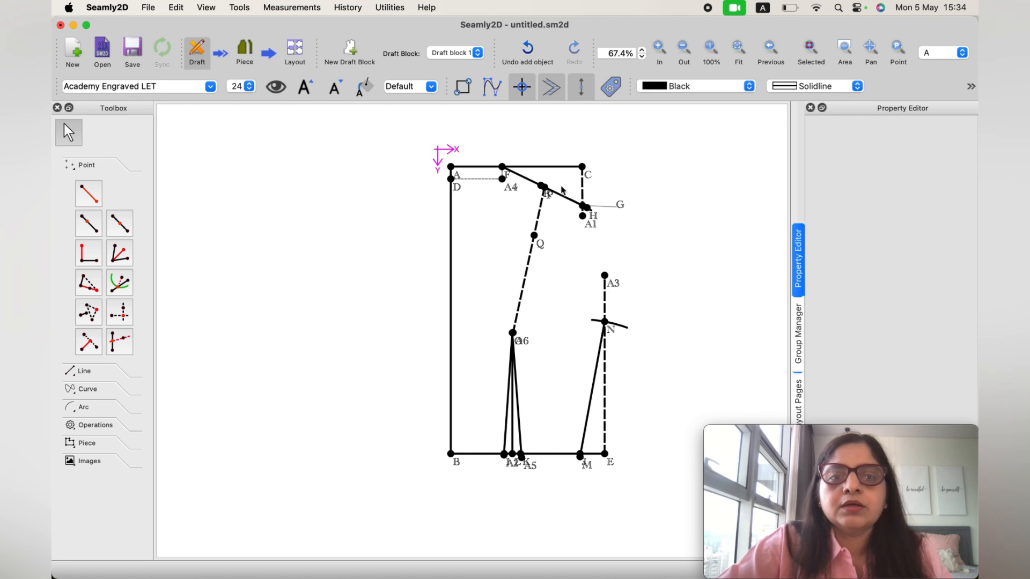
Step: Move R's label above the shoulder line and create a Point On Line from P toward H with length formula 1/4 cm
{"action": "left_click_drag", "start_coordinate": [547, 195], "coordinate": [534, 155]}
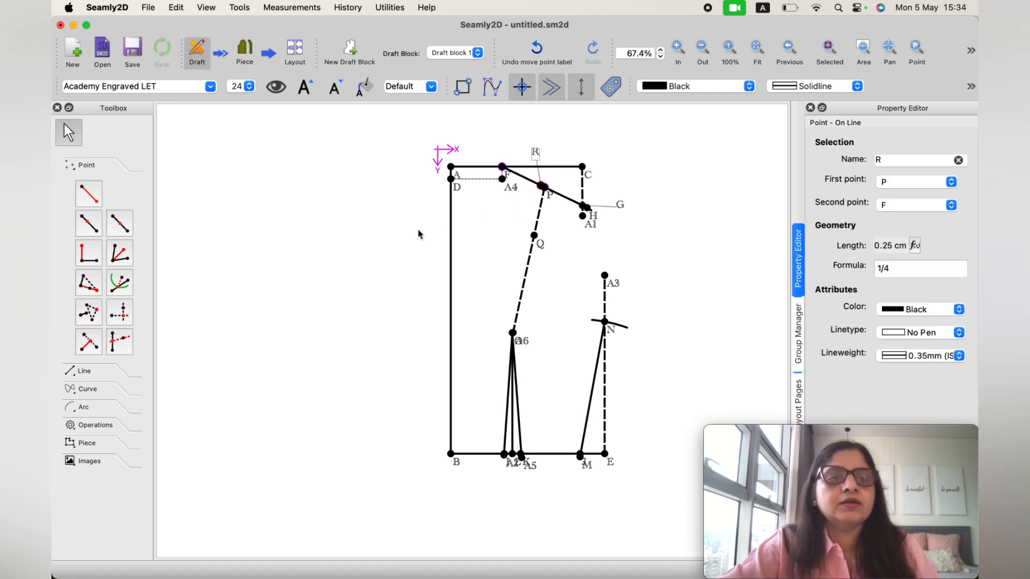
{"action": "left_click", "coordinate": [93, 230]}
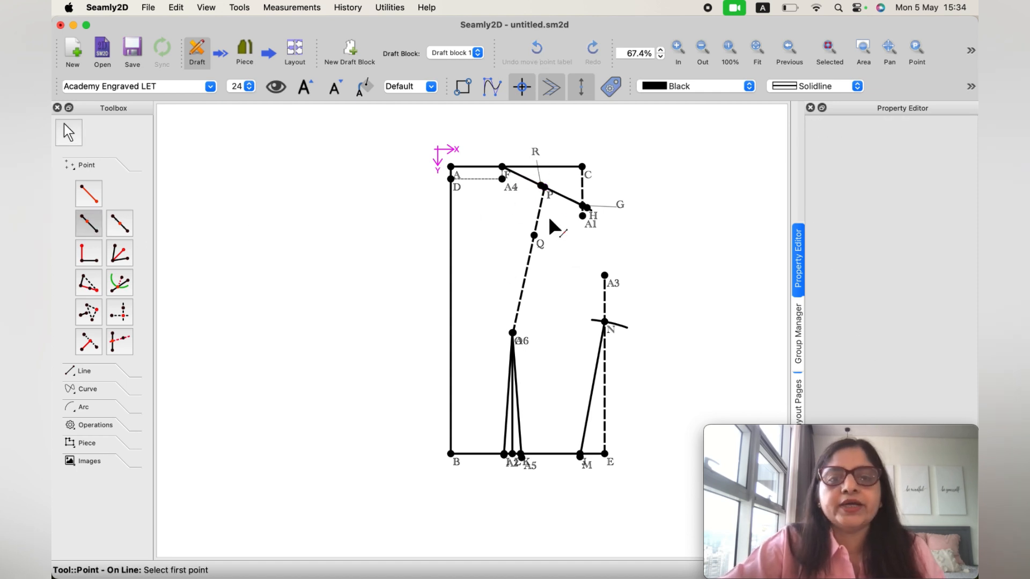
{"action": "left_click", "coordinate": [543, 187]}
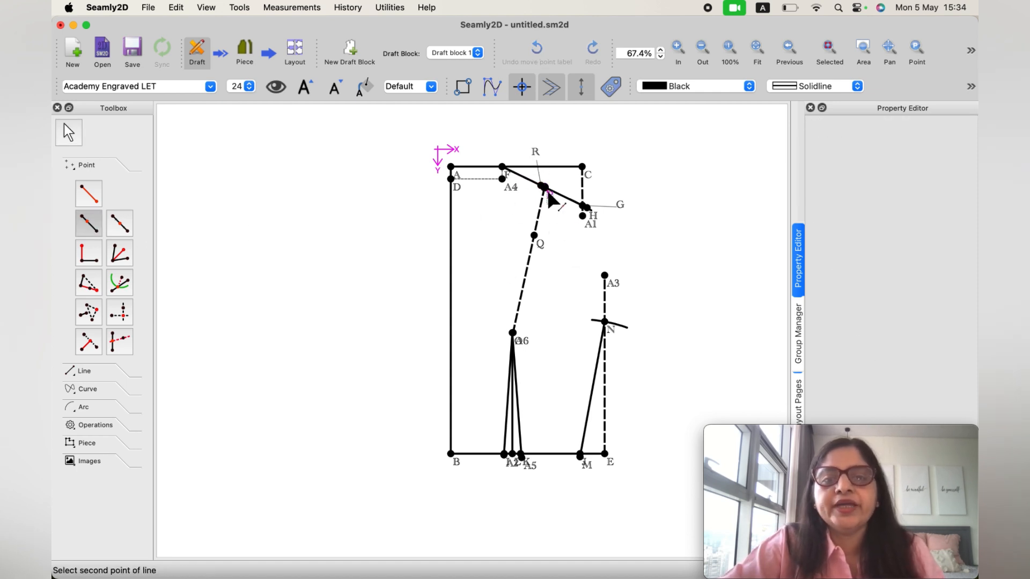
{"action": "left_click", "coordinate": [587, 208]}
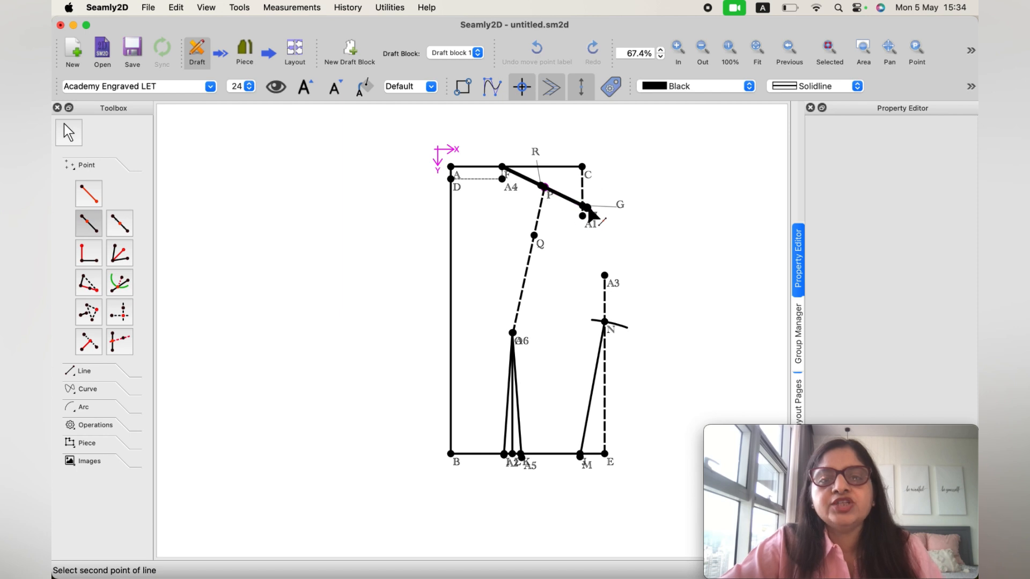
{"action": "left_click", "coordinate": [459, 321]}
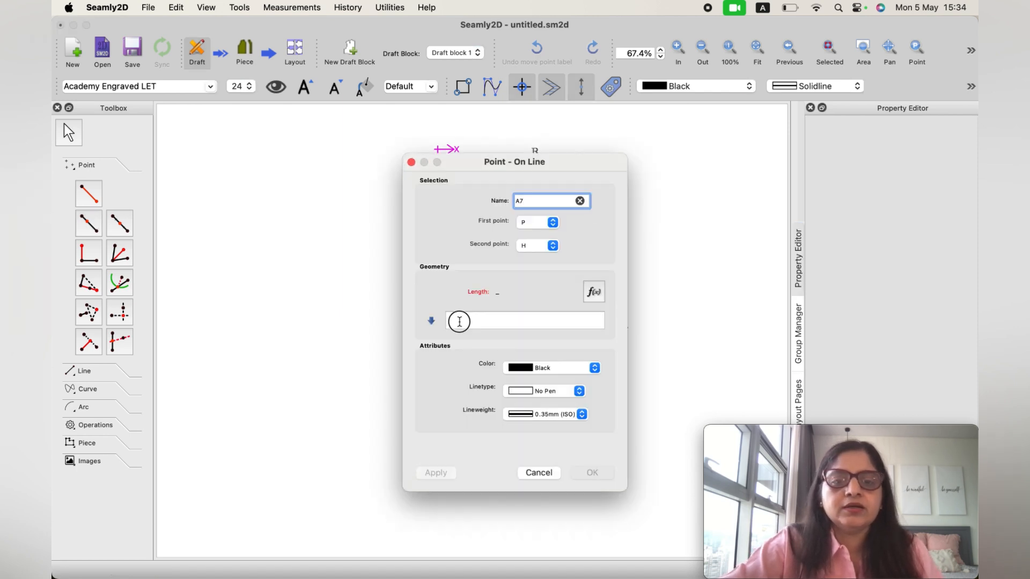
{"action": "type", "text": "1/"}
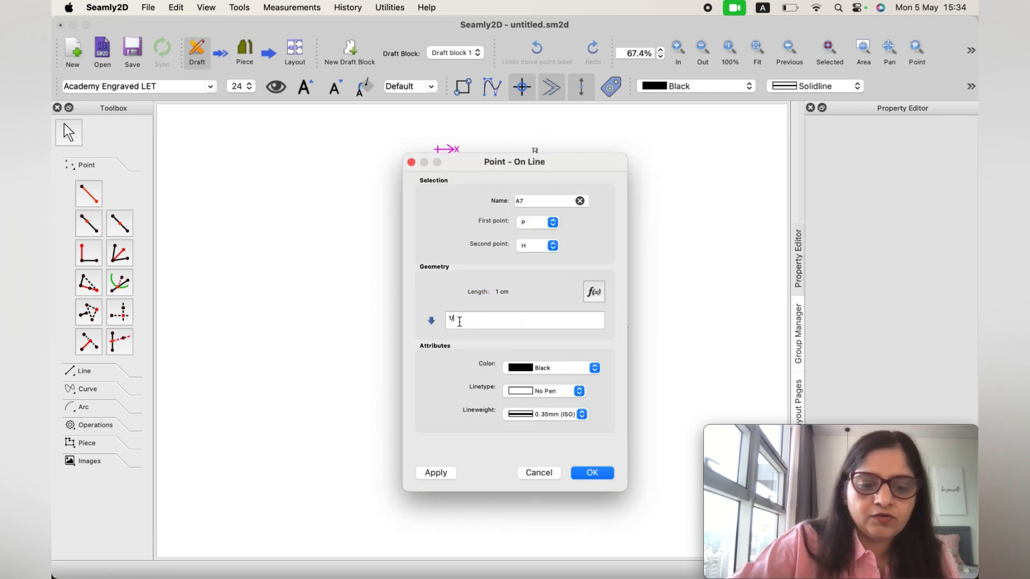
{"action": "type", "text": "4"}
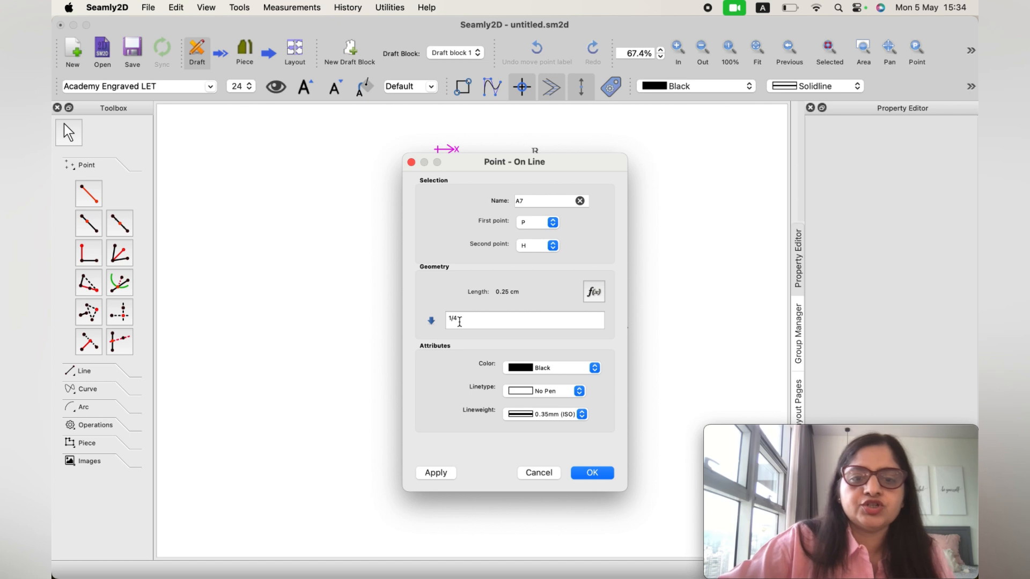
{"action": "left_click", "coordinate": [595, 475]}
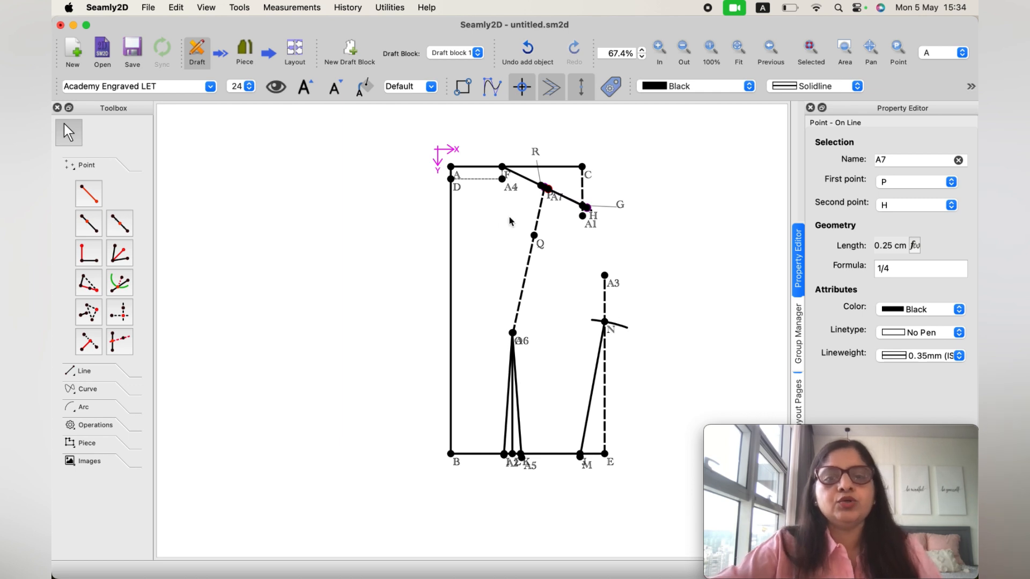
Step: Create the shoulder dart legs as Length and Angle points from Q, with lengths 3.10219+1/8 cm at 84.0008° and 2.98037+1/8 cm at 71.4531°
{"action": "left_click", "coordinate": [90, 198]}
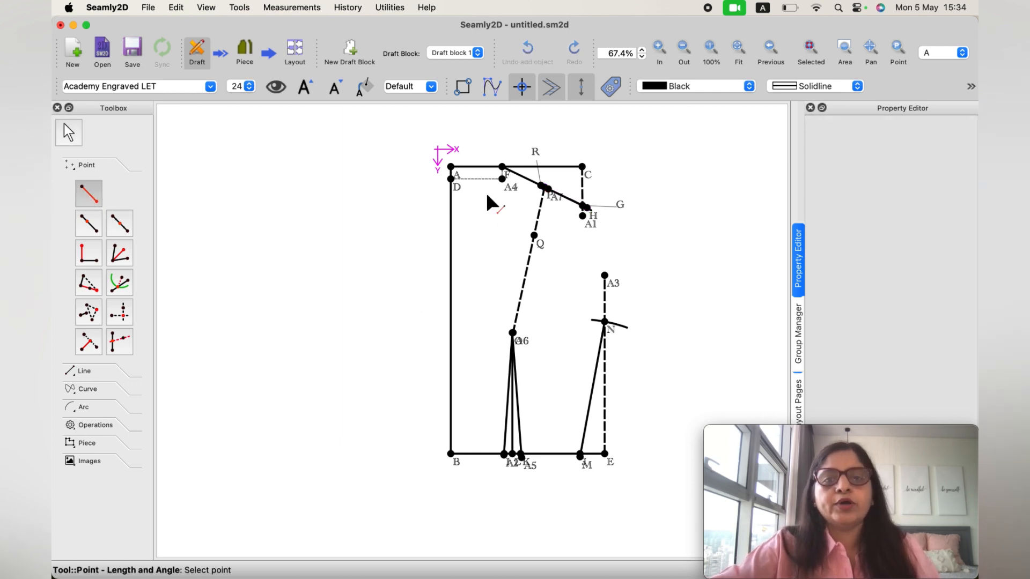
{"action": "left_click", "coordinate": [535, 237]}
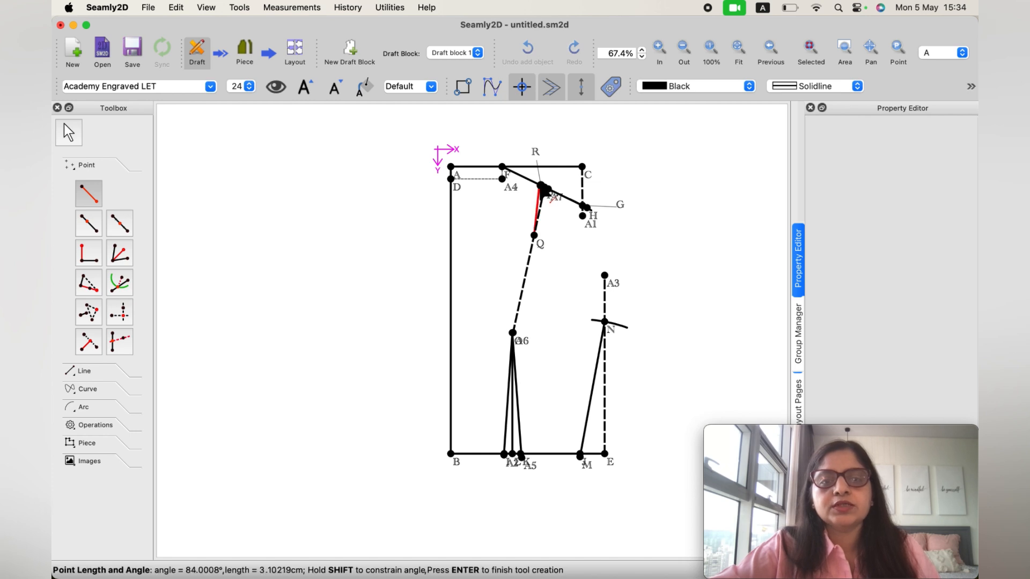
{"action": "left_click", "coordinate": [539, 184]}
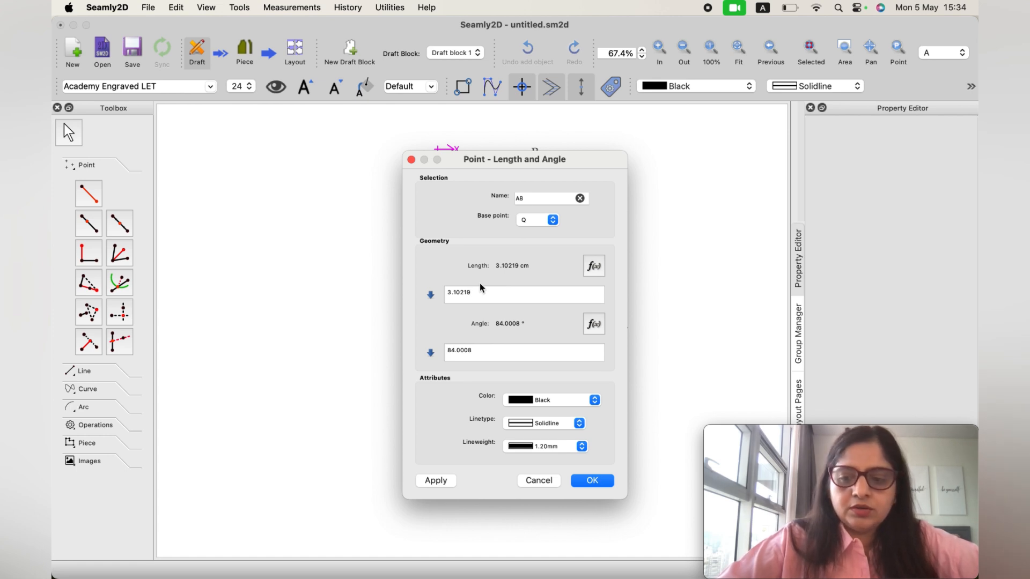
{"action": "type", "text": "+1/8"}
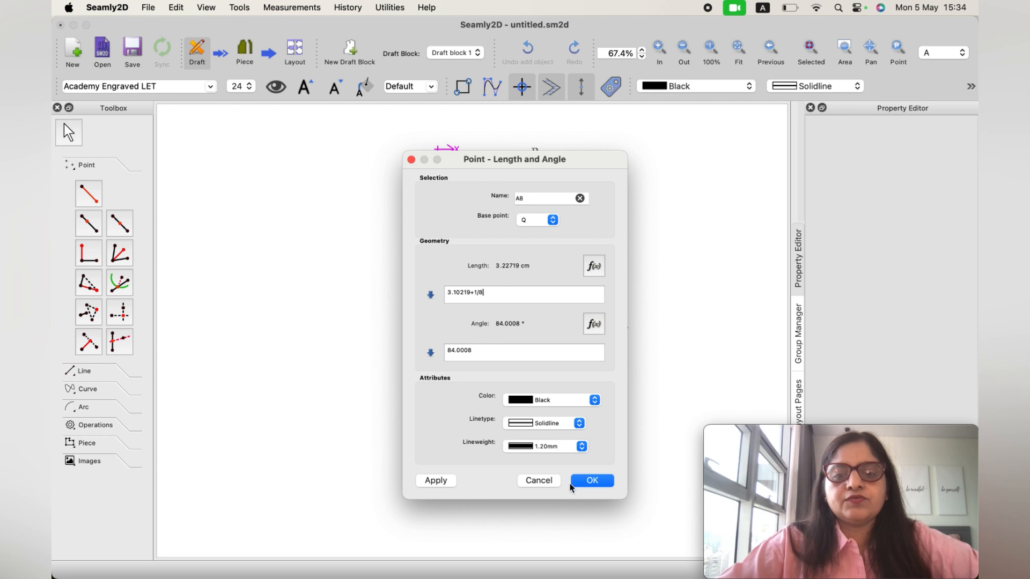
{"action": "left_click", "coordinate": [592, 480]}
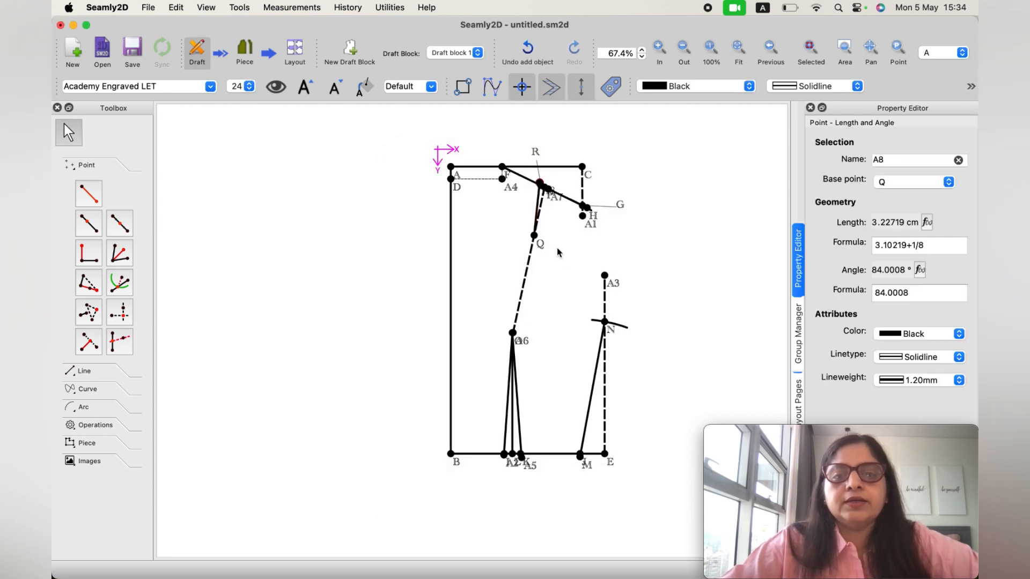
{"action": "left_click", "coordinate": [95, 202]}
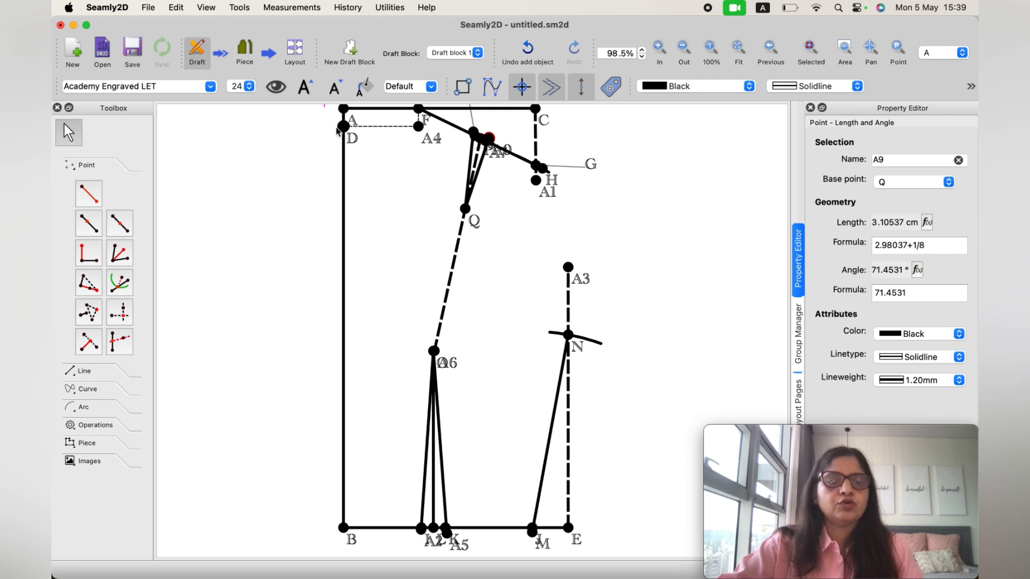
Step: Create a Midpoint on Line point from D to B, change its length formula to CurrentLength/4, and name it S
{"action": "left_click", "coordinate": [119, 223]}
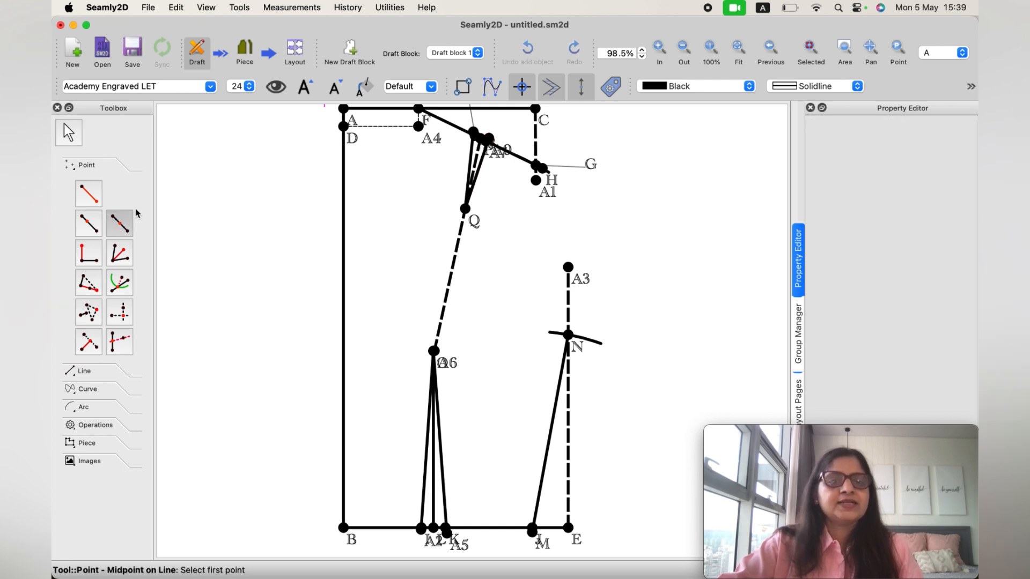
{"action": "left_click", "coordinate": [343, 127]}
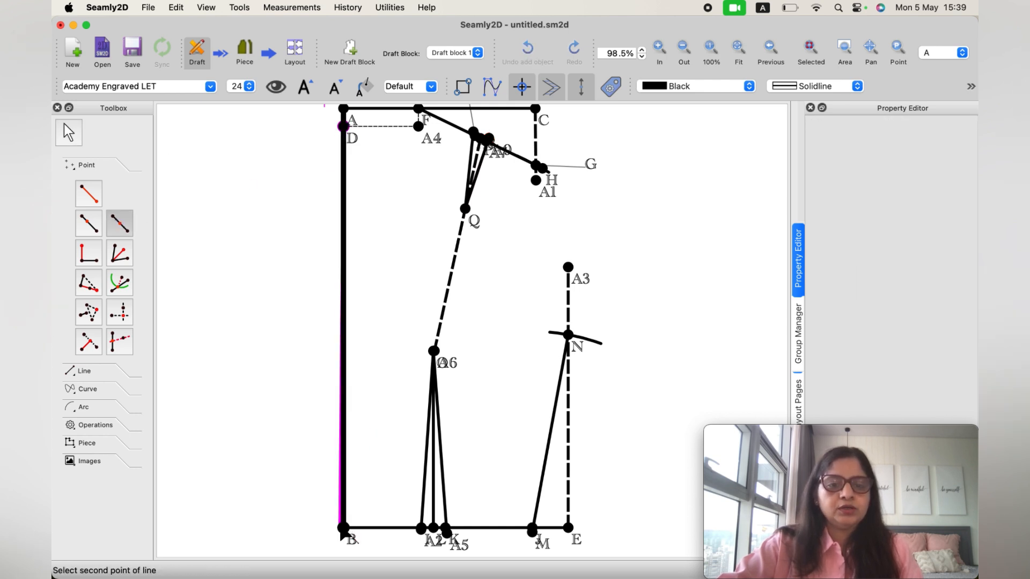
{"action": "left_click", "coordinate": [344, 528]}
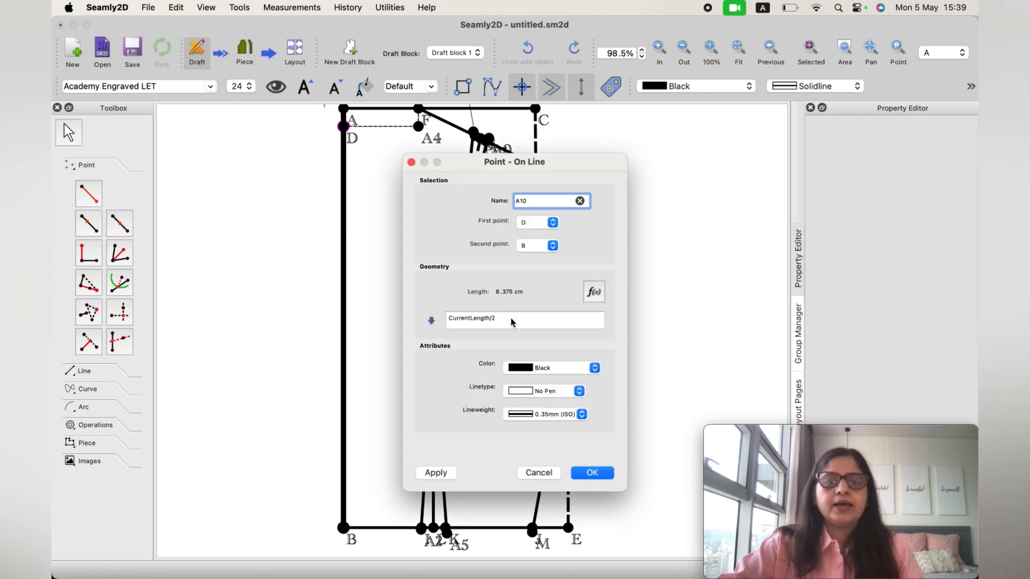
{"action": "left_click_drag", "start_coordinate": [503, 320], "coordinate": [490, 319]}
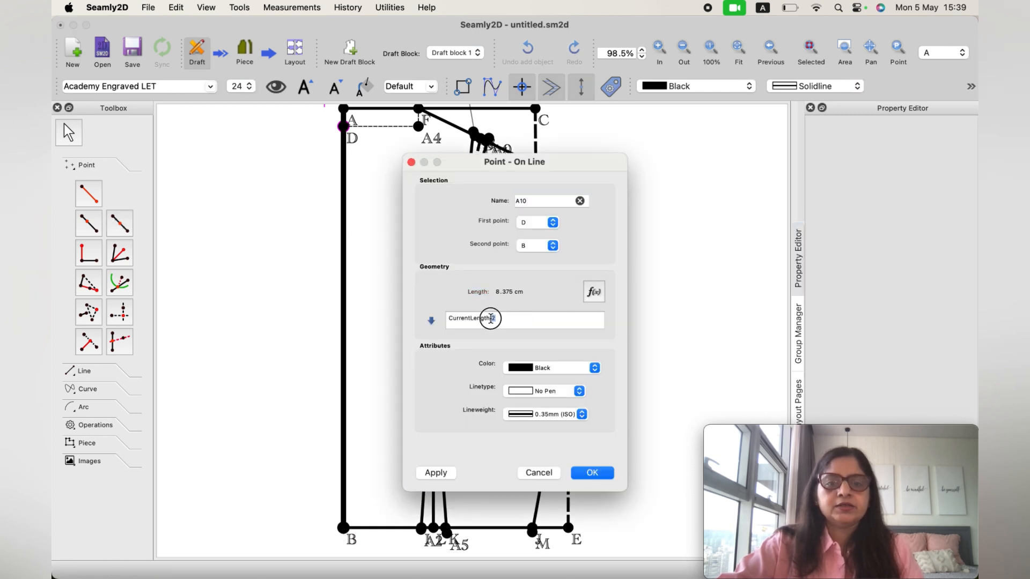
{"action": "type", "text": "4"}
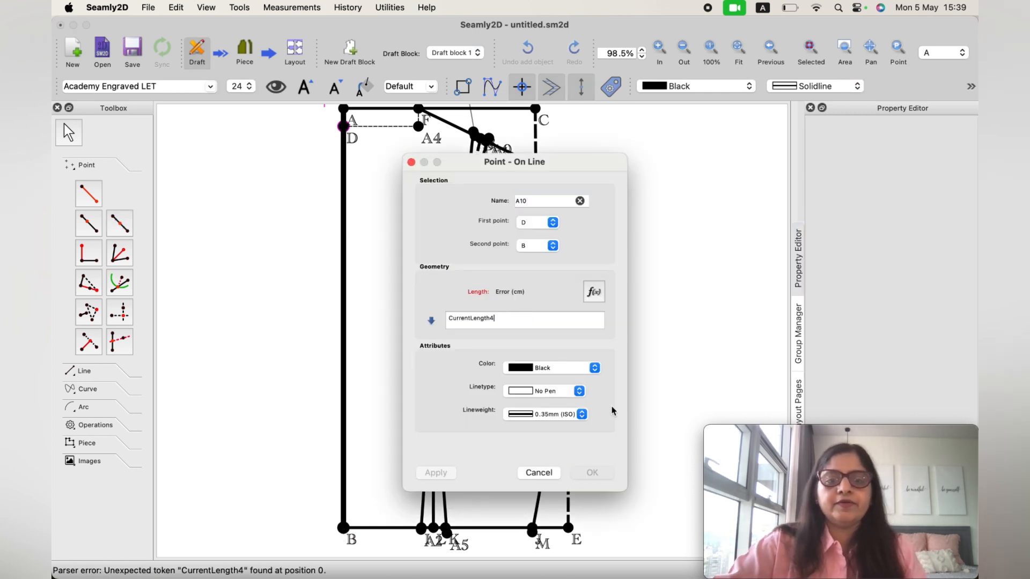
{"action": "key", "text": "BackSpace"}
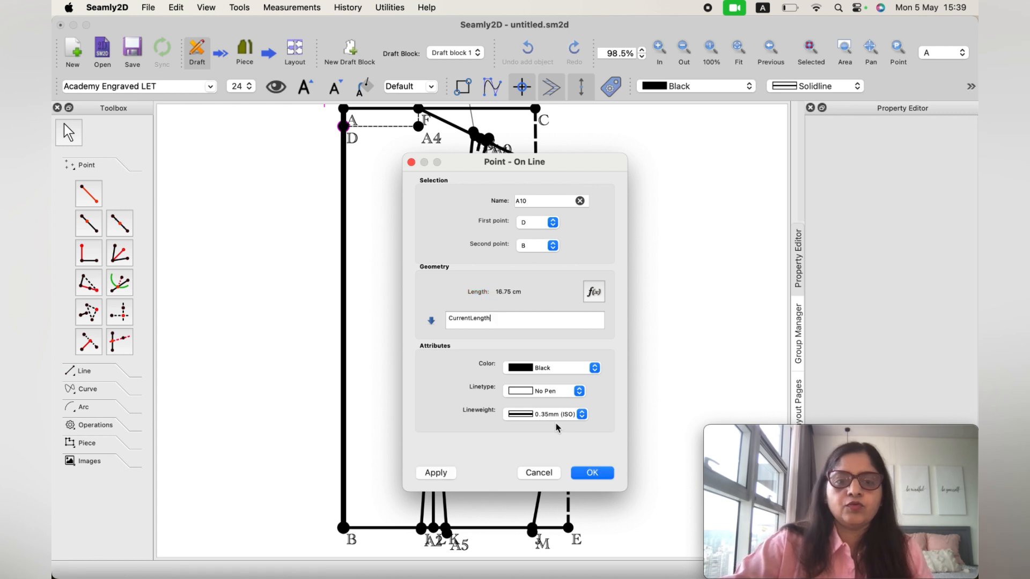
{"action": "type", "text": "/4"}
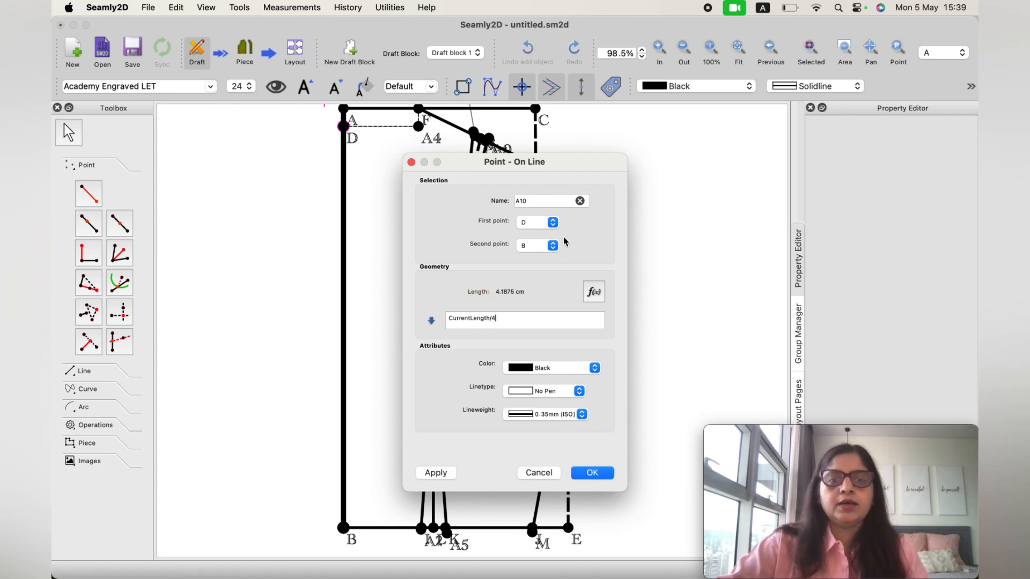
{"action": "double_click", "coordinate": [516, 200]}
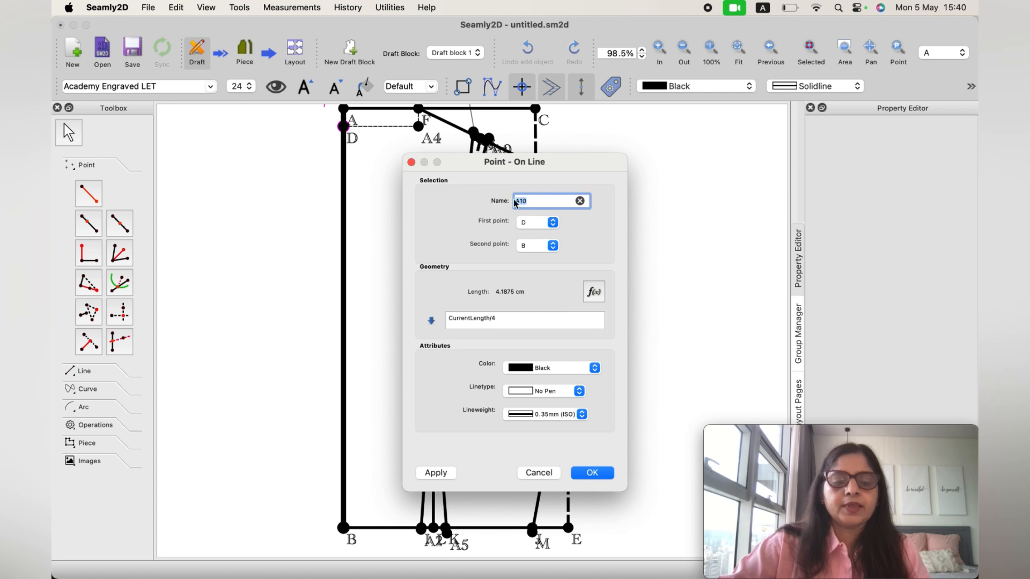
{"action": "type", "text": "S"}
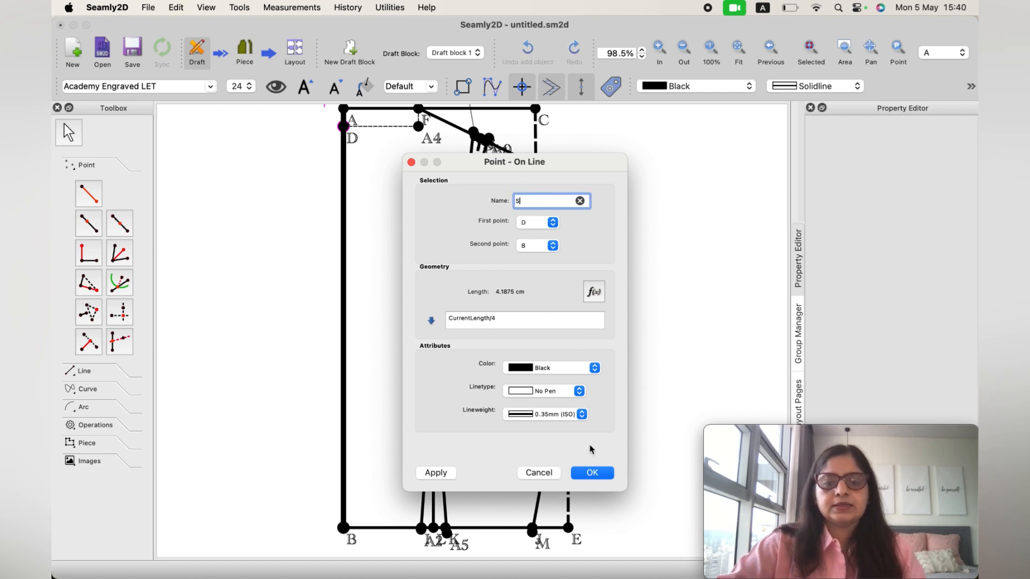
{"action": "left_click", "coordinate": [590, 474]}
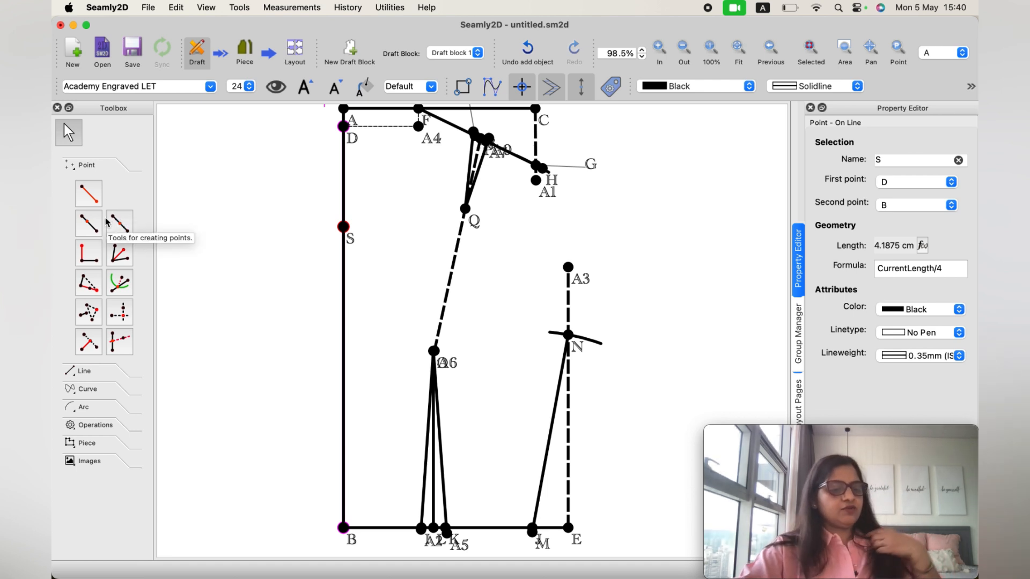
Step: Create a Length and Angle point from S with length formula 7+1/4 cm and angle 0°, and name it T
{"action": "left_click", "coordinate": [84, 199]}
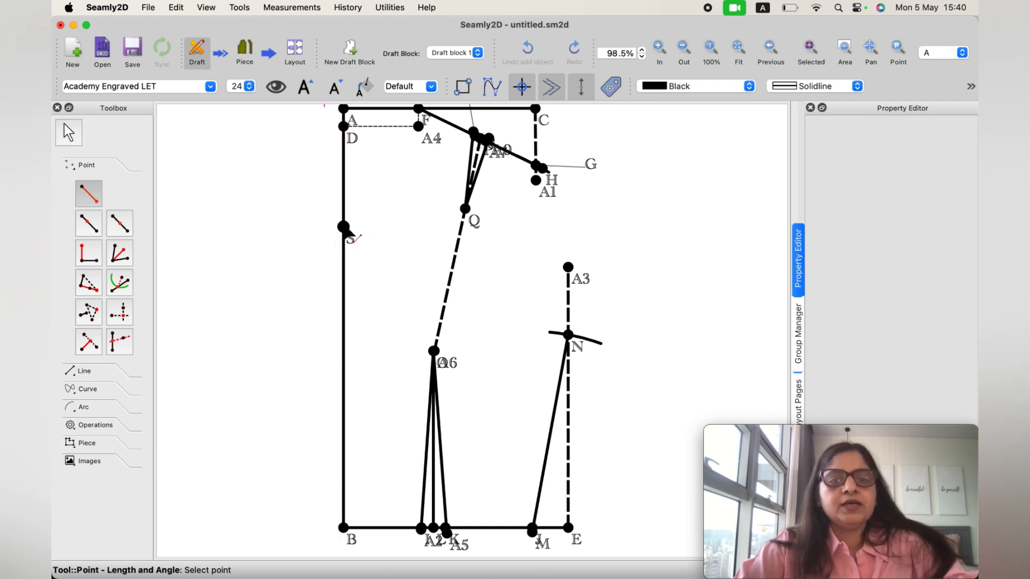
{"action": "left_click", "coordinate": [347, 225]}
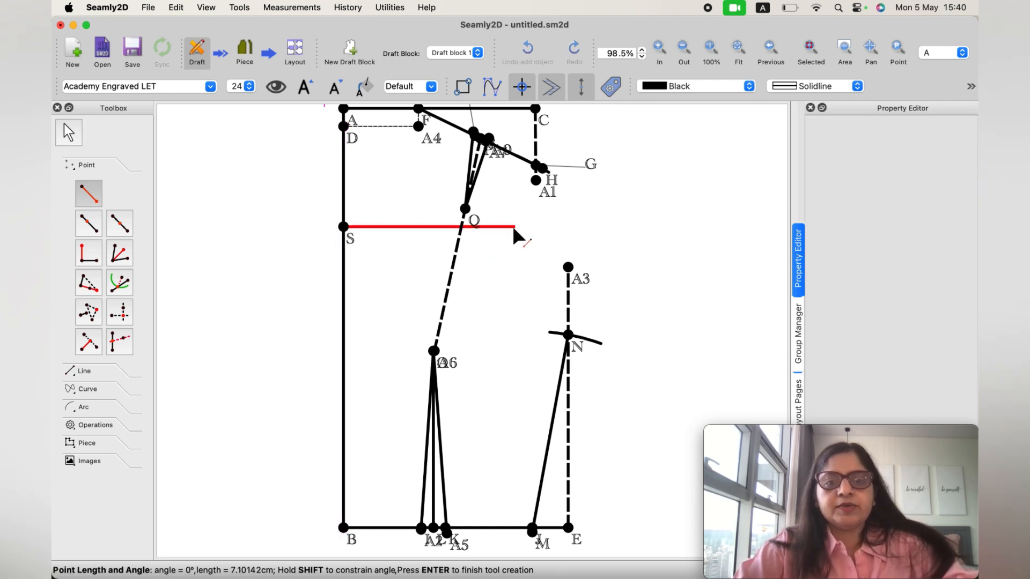
{"action": "left_click", "coordinate": [512, 229]}
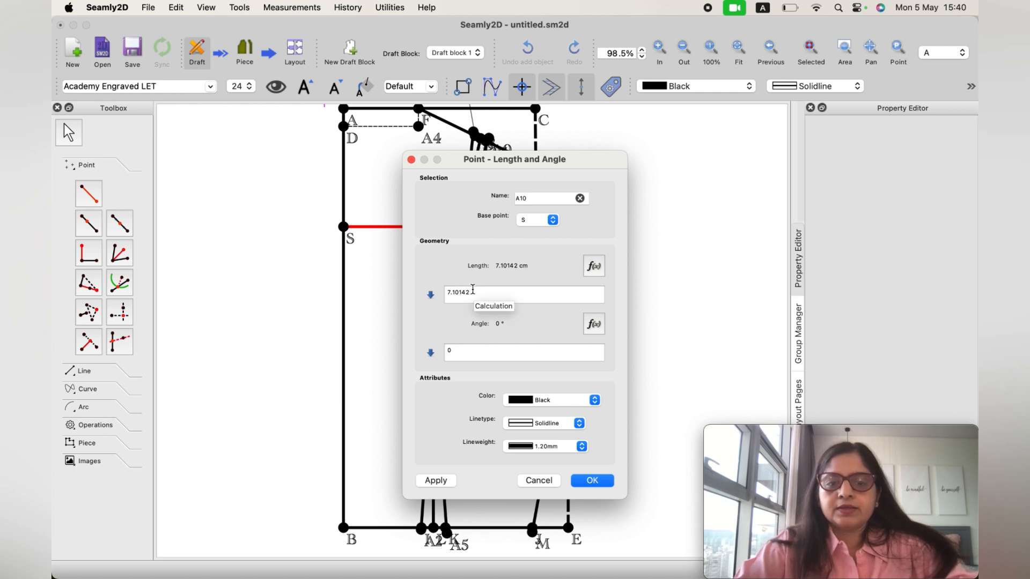
{"action": "key", "text": "BackSpace"}
{"action": "key", "text": "BackSpace"}
{"action": "key", "text": "BackSpace"}
{"action": "key", "text": "BackSpace"}
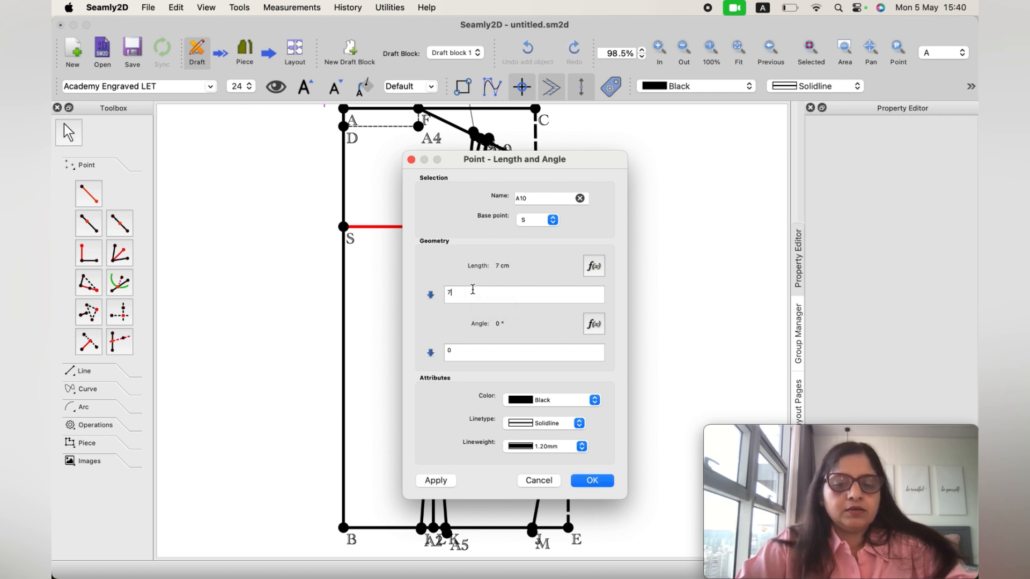
{"action": "type", "text": "+1/4"}
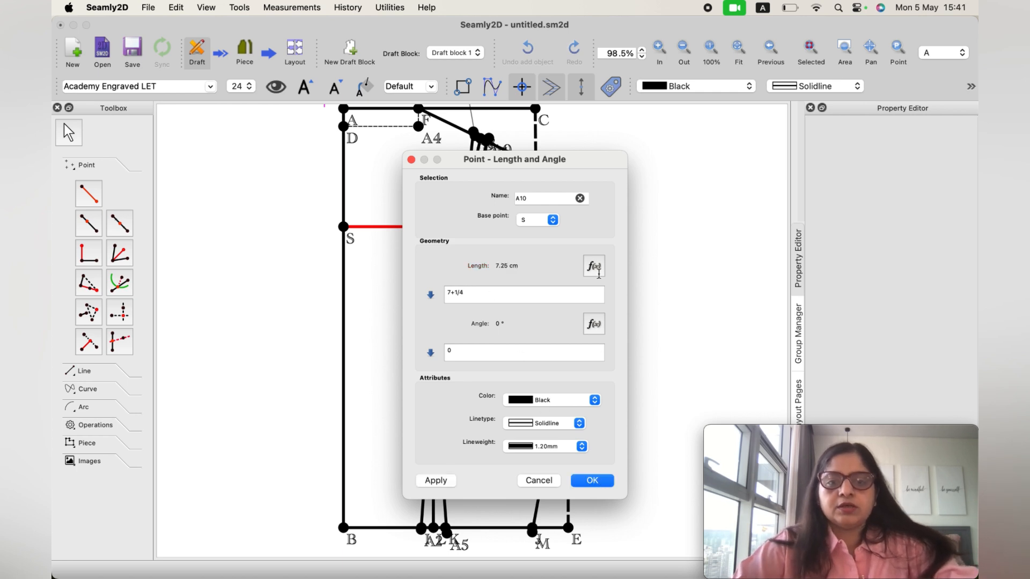
{"action": "double_click", "coordinate": [525, 198]}
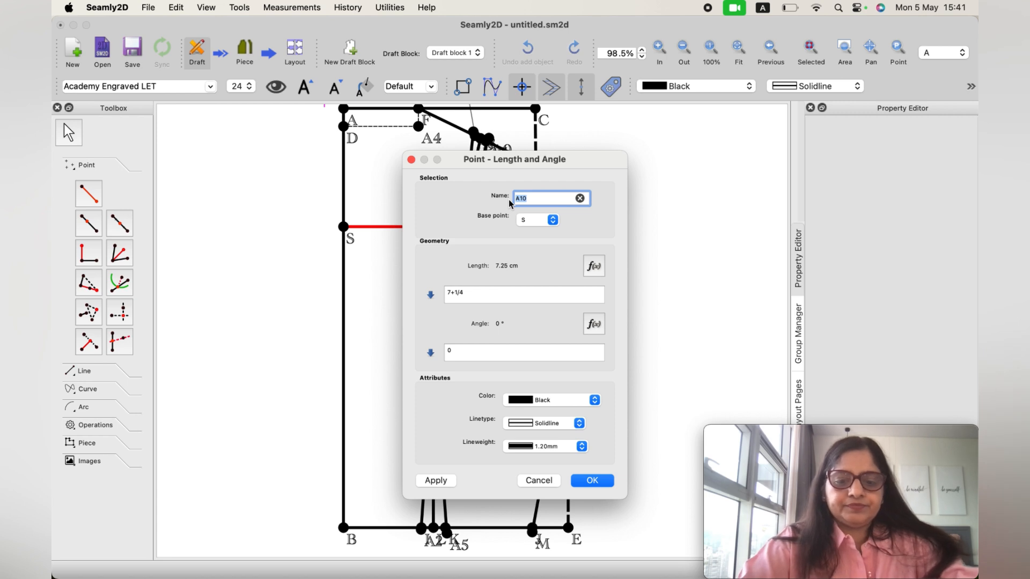
{"action": "type", "text": "T"}
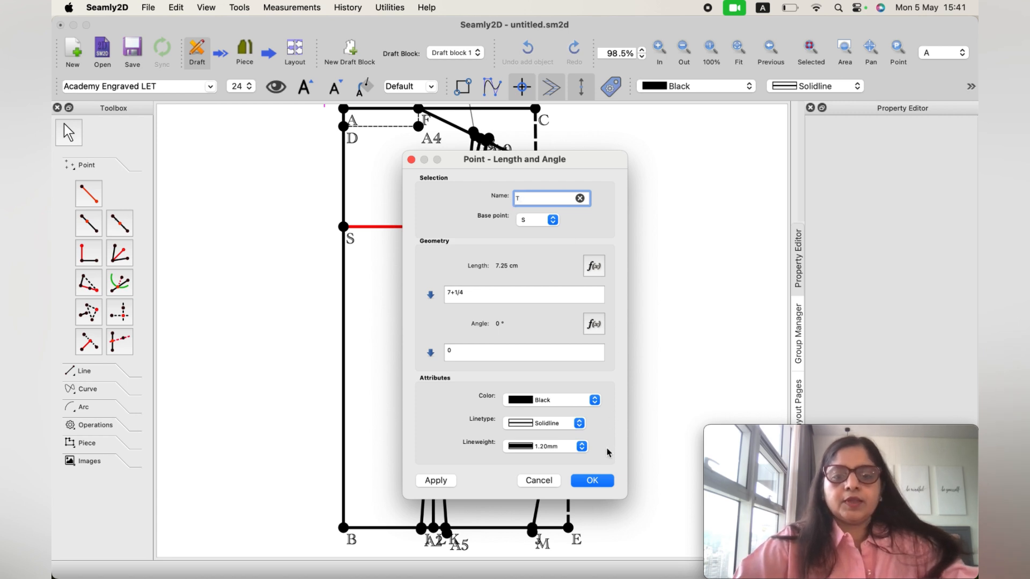
{"action": "left_click", "coordinate": [592, 481]}
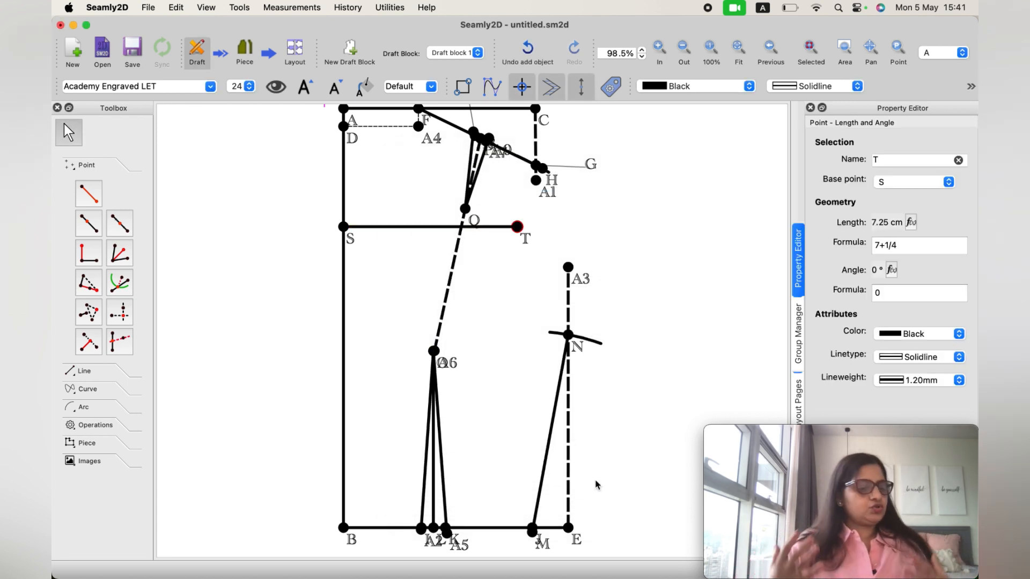